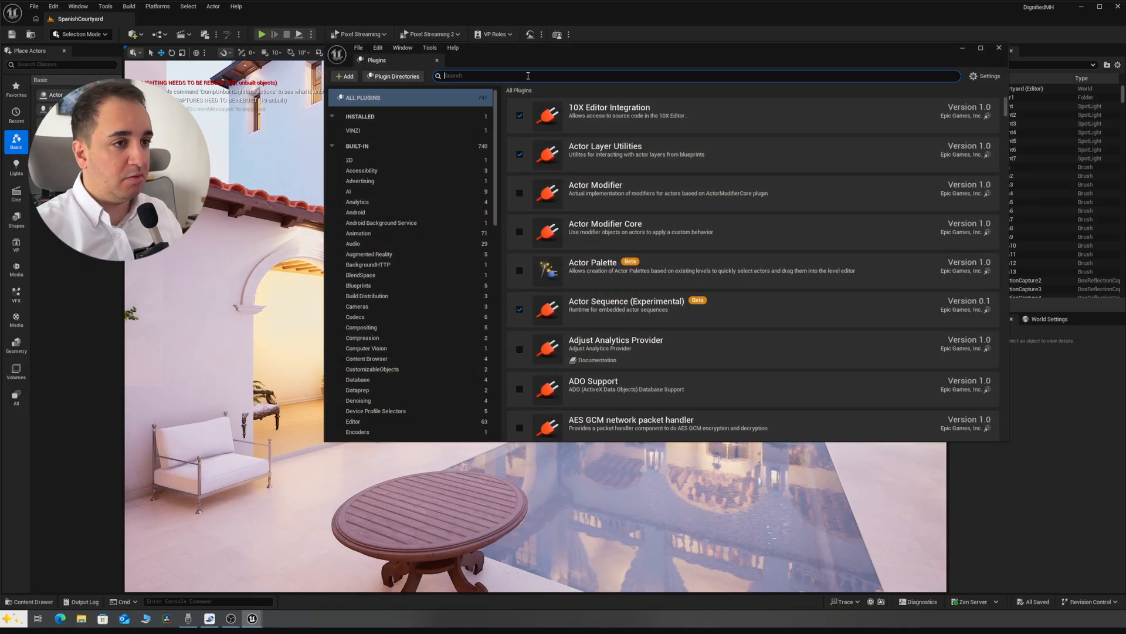
- Search the plugin list for "black" and "ndi" to check the Blackmagic Media Player and NDI Media plugins
text(bl)
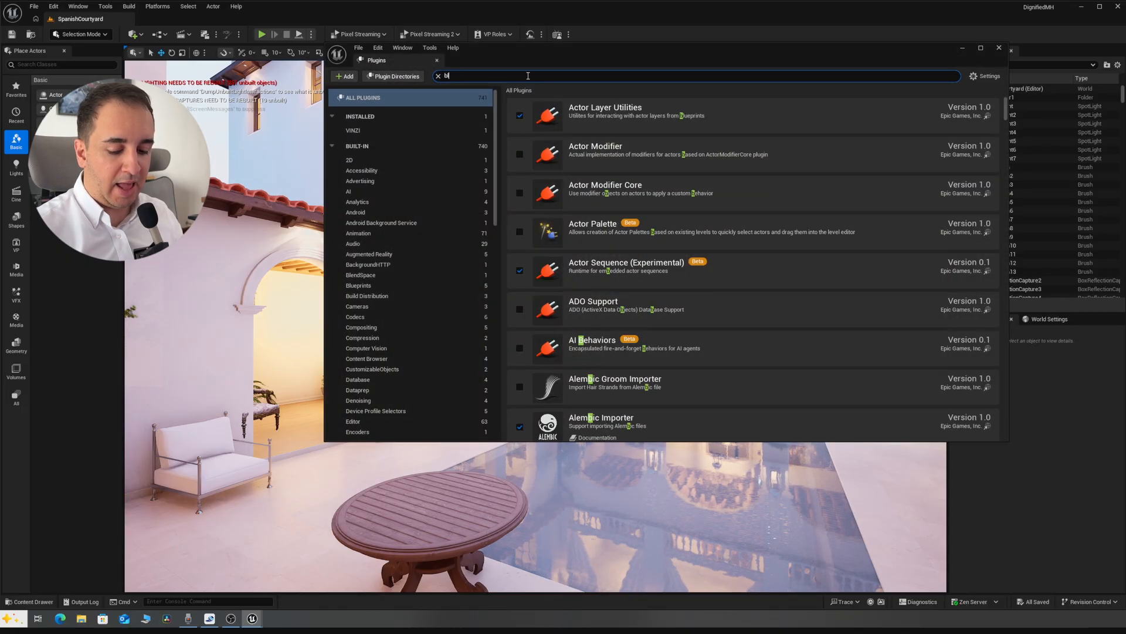
text(ack)
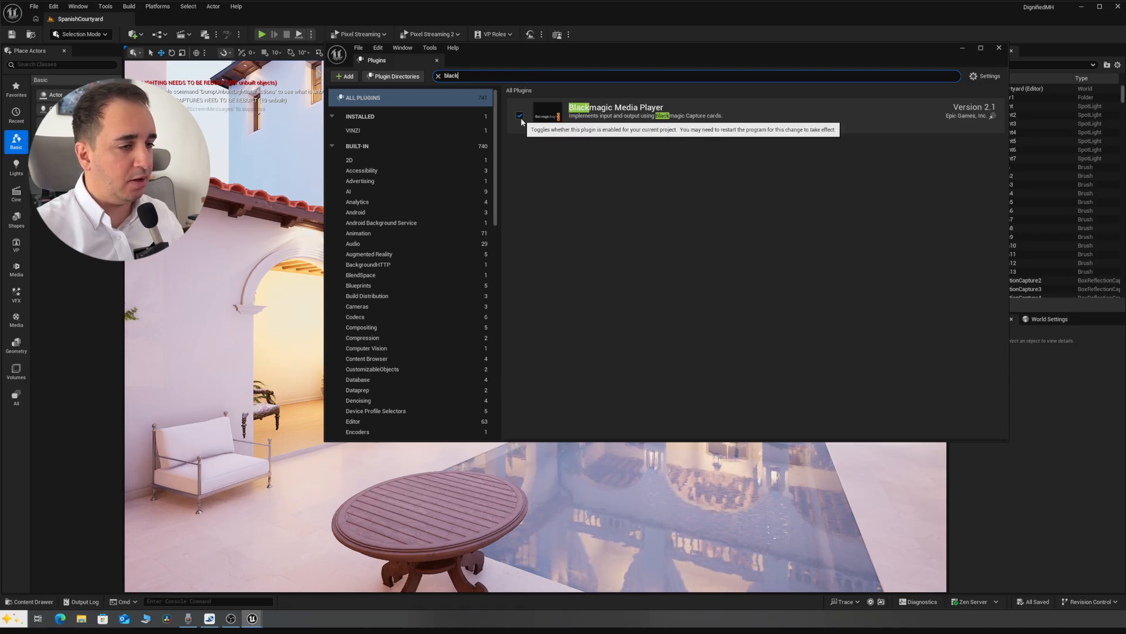
double_click(478, 76)
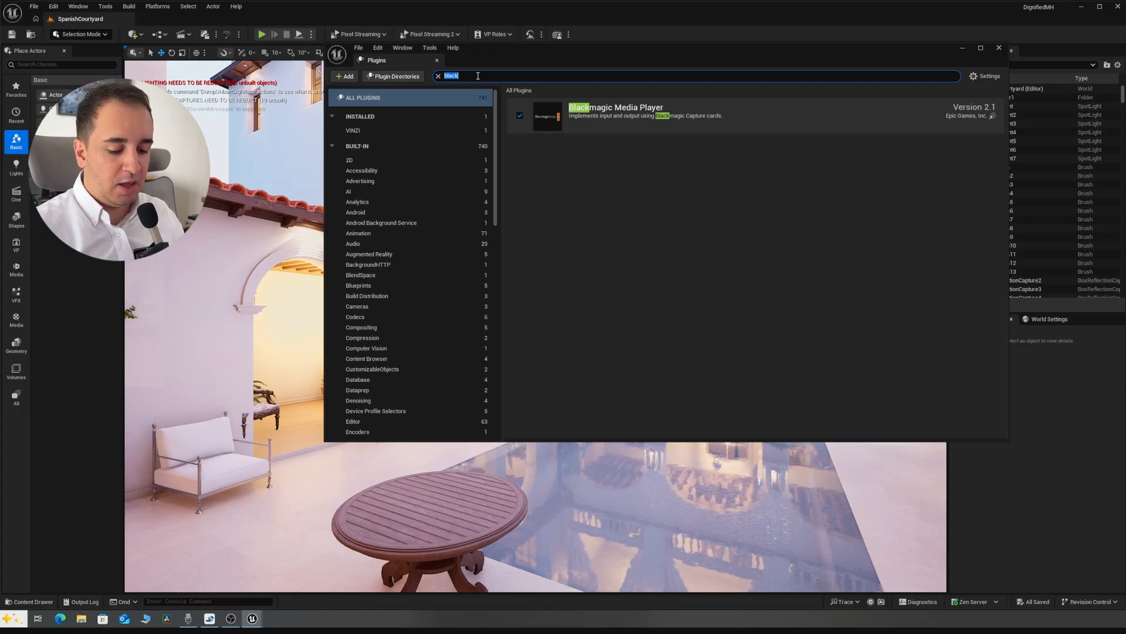
text(ndi)
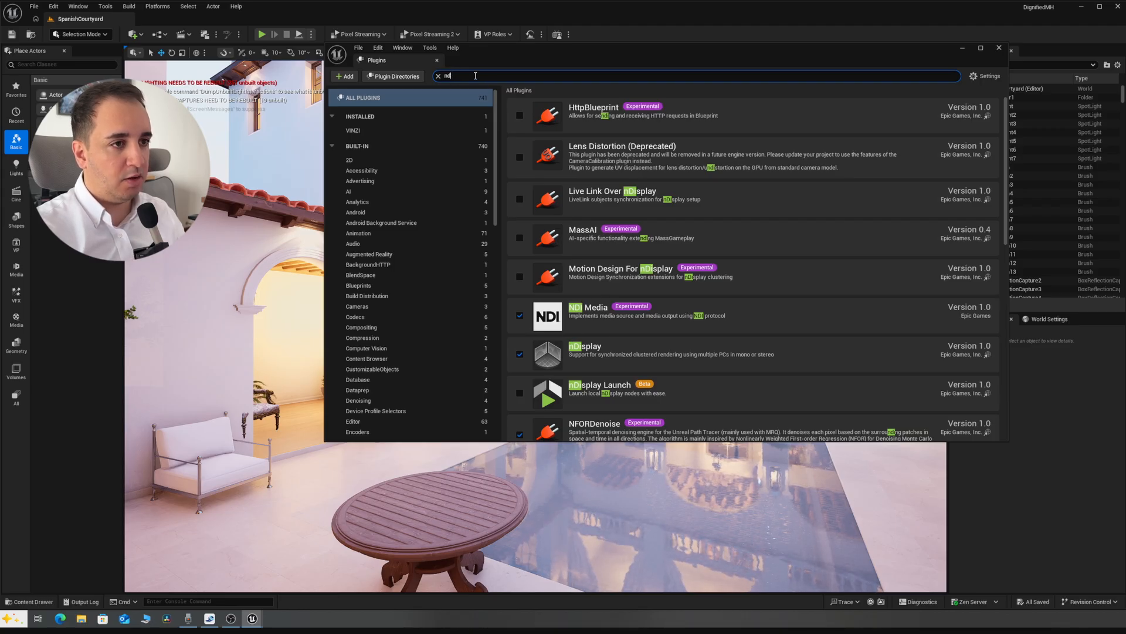
- Search the plugins for "framework" and locate the Media Framework Utilities and Media IO Framework entries
key(BackSpace)
key(BackSpace)
text(fram)
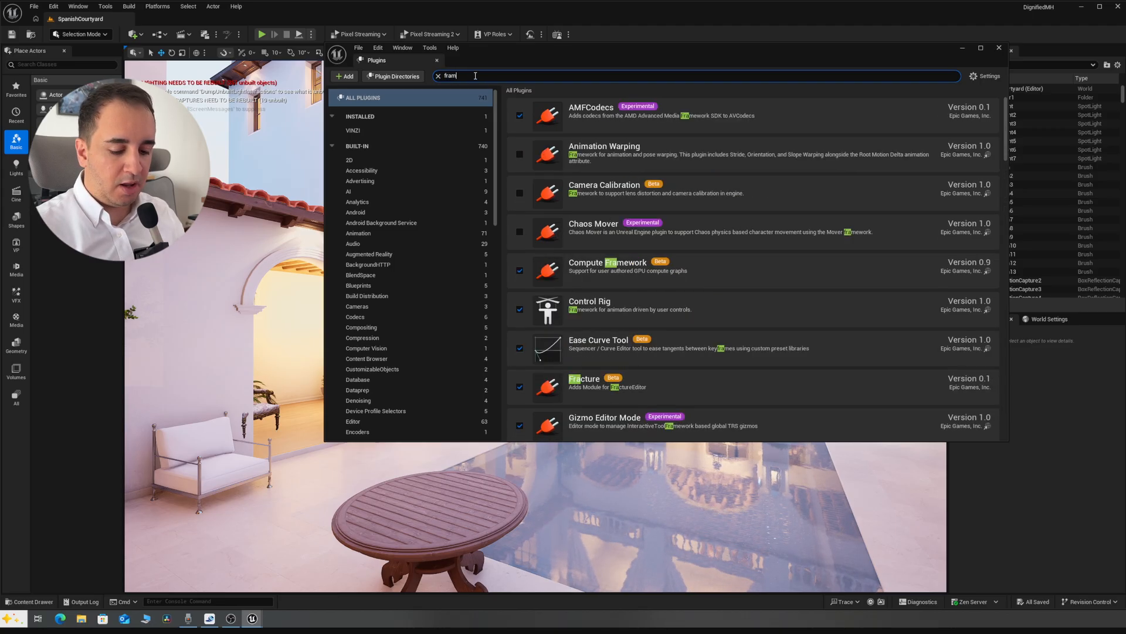
text(e)
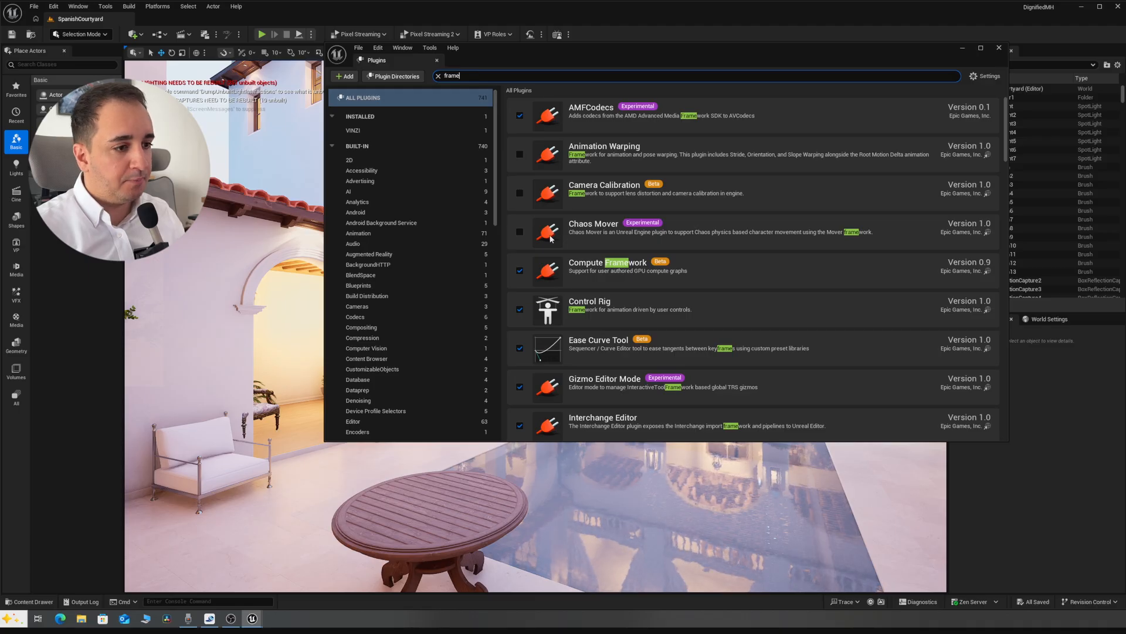
scroll(550, 239, down, 2)
text(w)
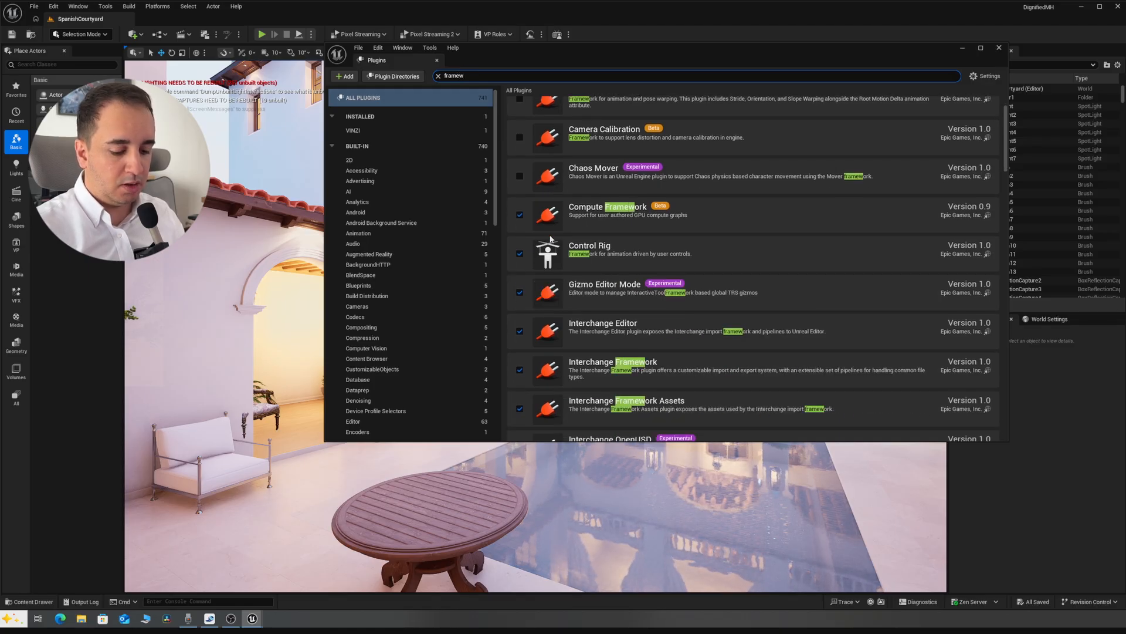
text(ork)
scroll(610, 331, down, 3)
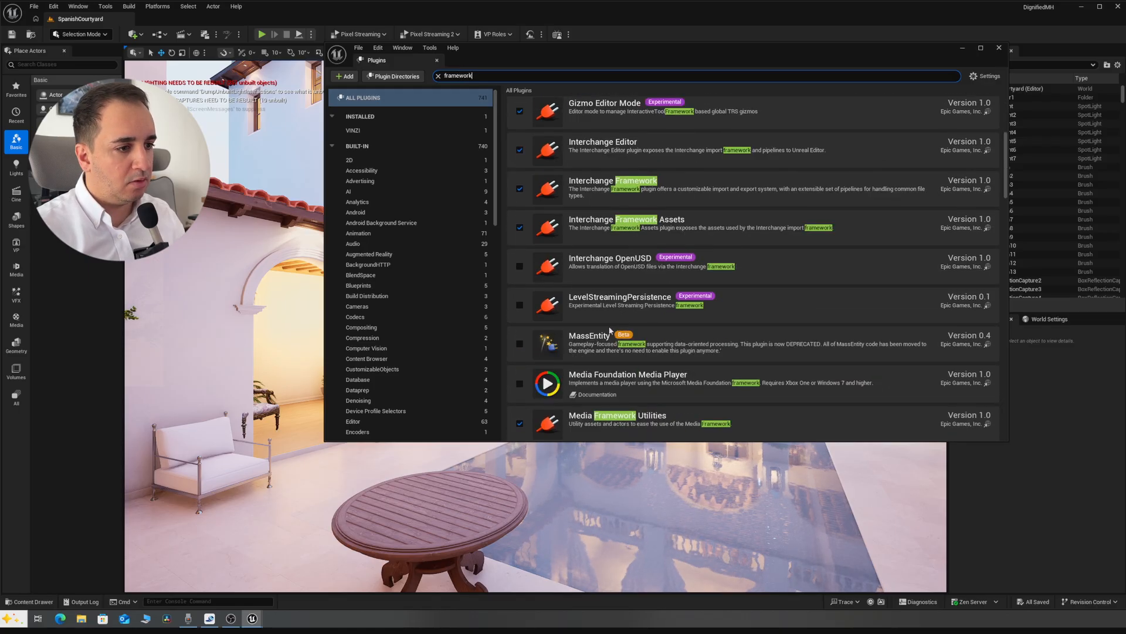
scroll(611, 332, down, 1)
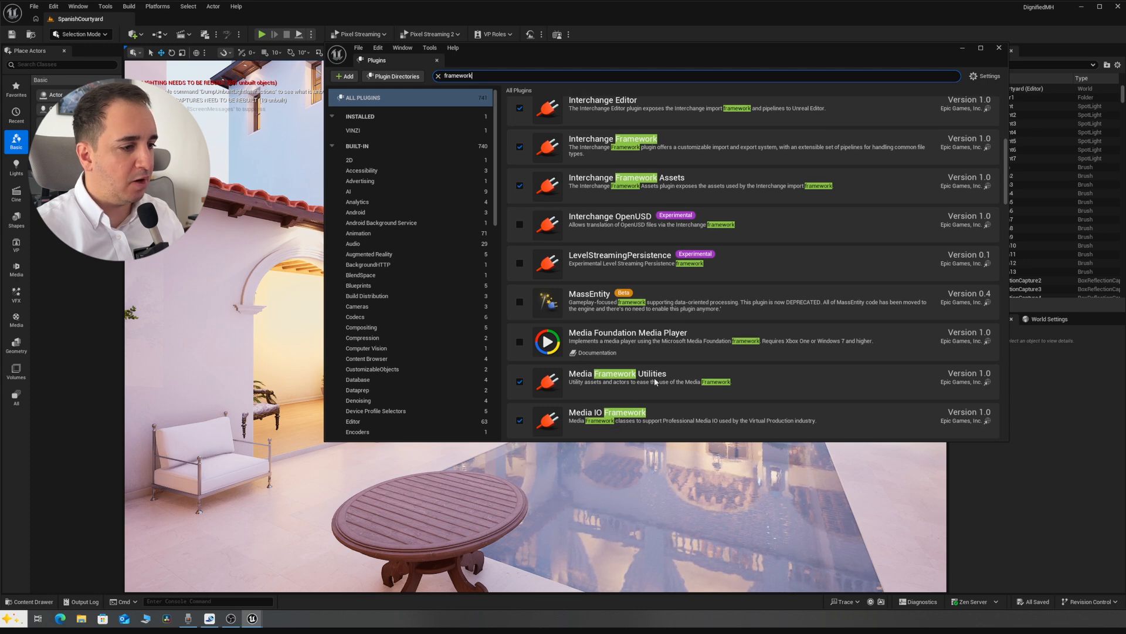
scroll(596, 379, down, 1)
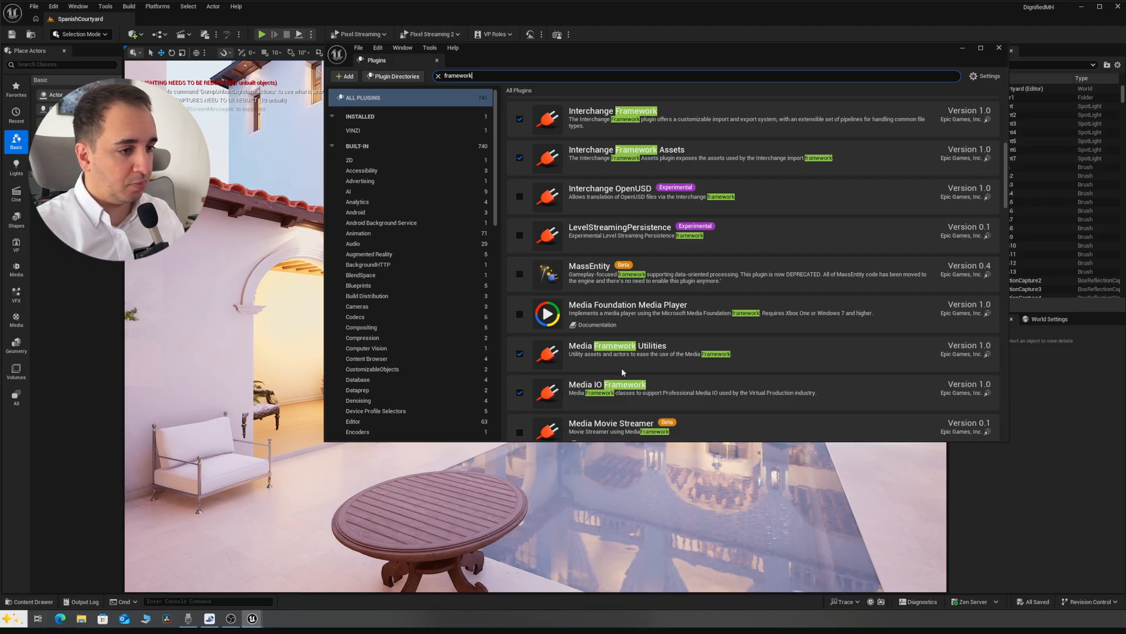
- Search the plugin list for "time data"
click(488, 75)
click(487, 75)
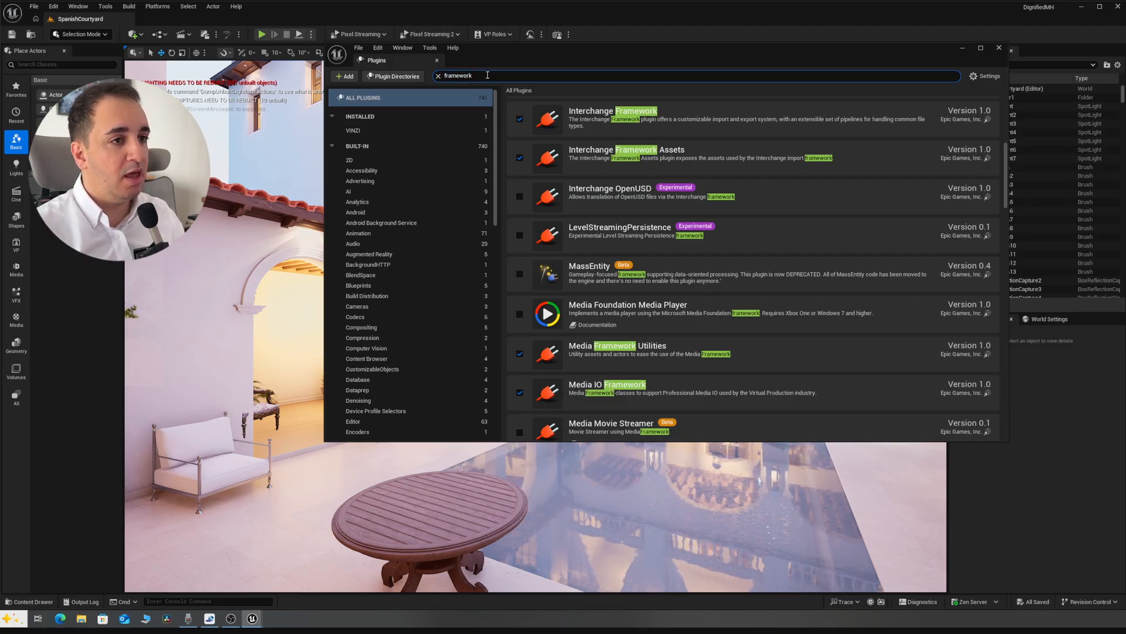
text(tim)
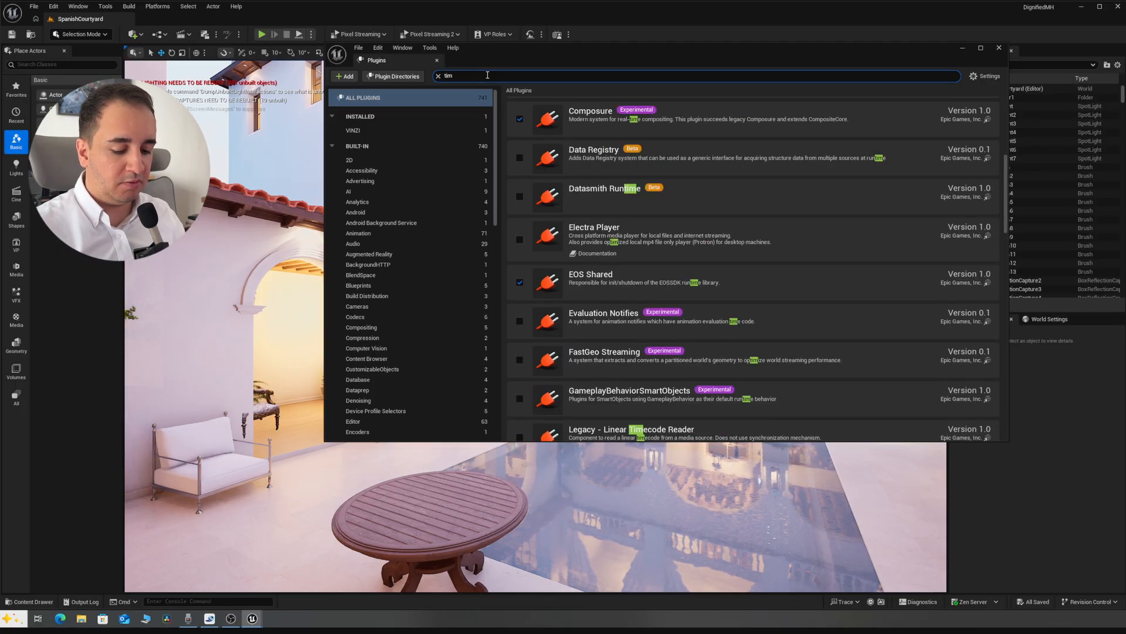
text(e data)
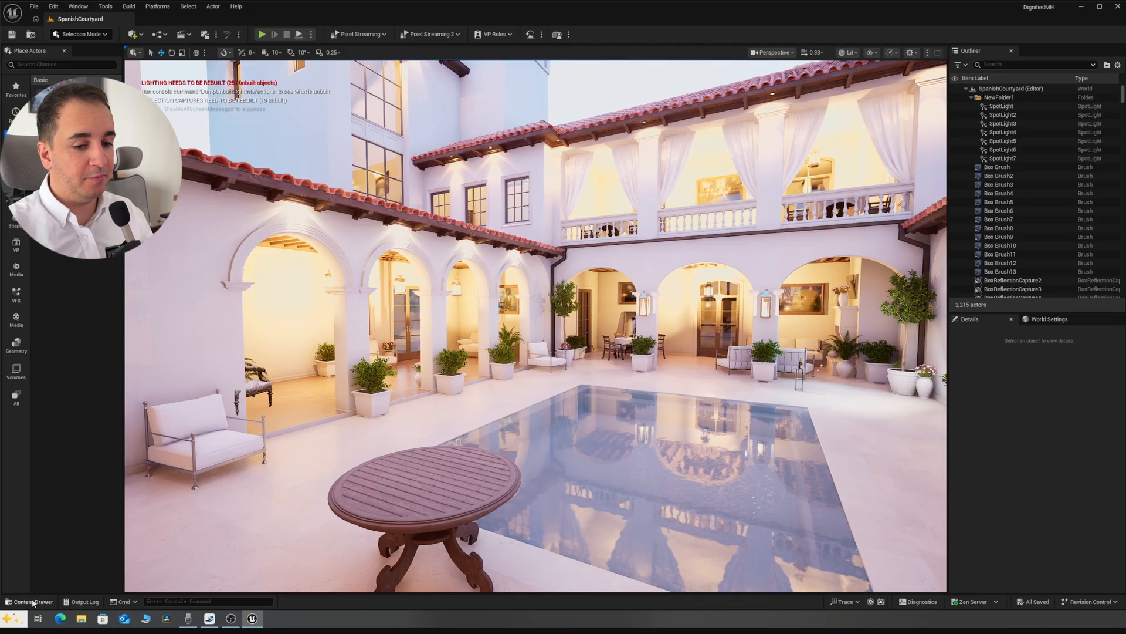
- Create a Media Profile asset in the Content folder and name it Elizabeth
click(28, 602)
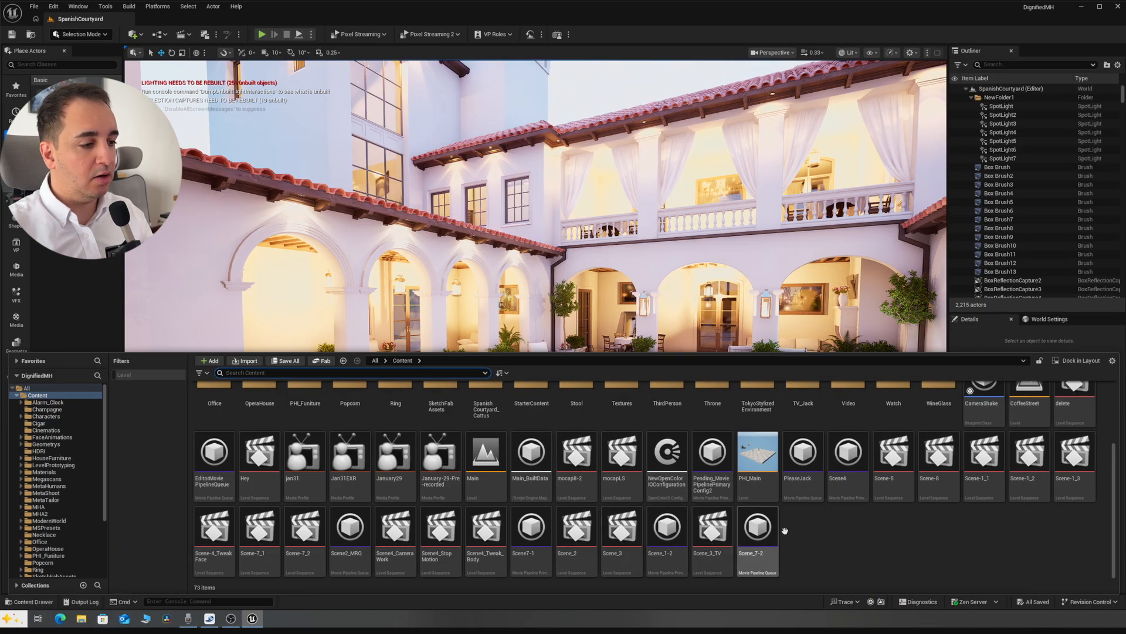
right_click(836, 548)
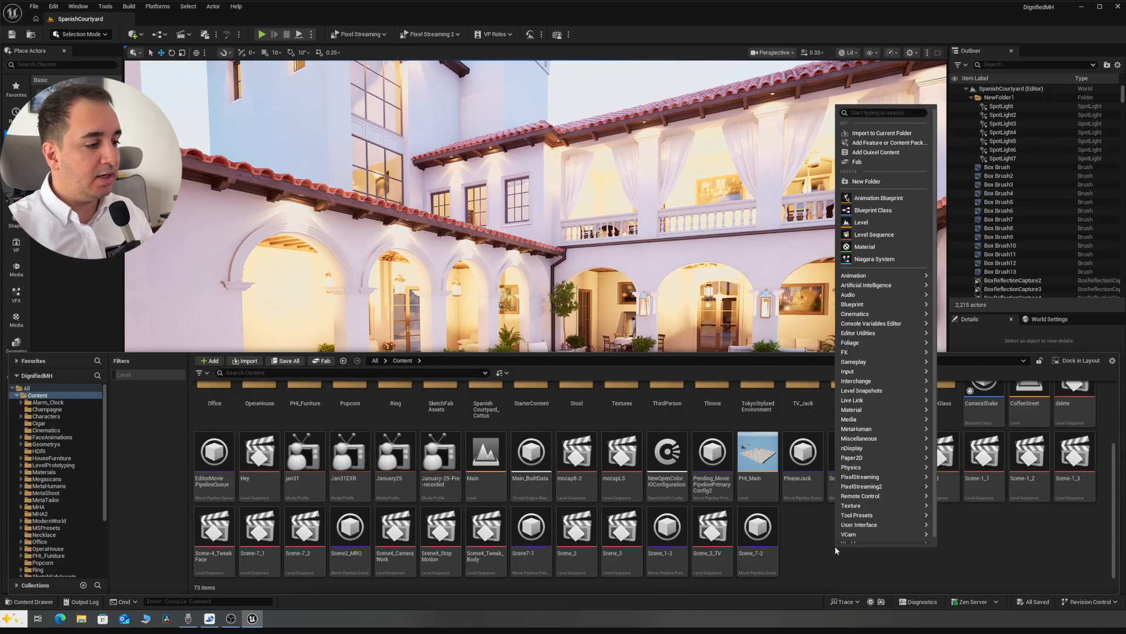
mouse_move(868, 423)
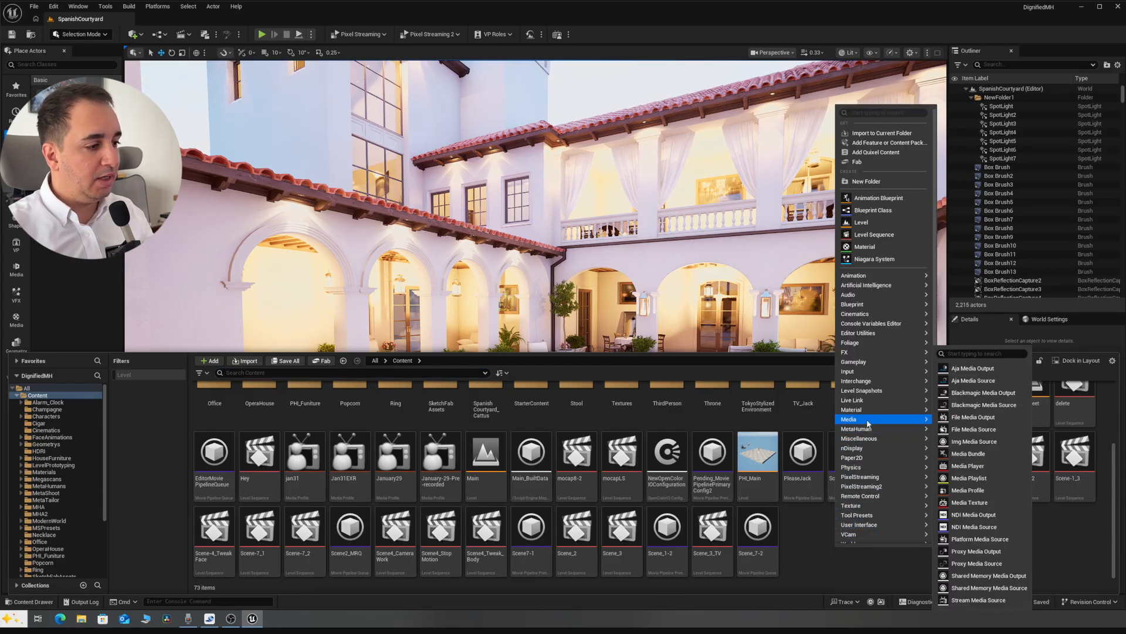
click(975, 490)
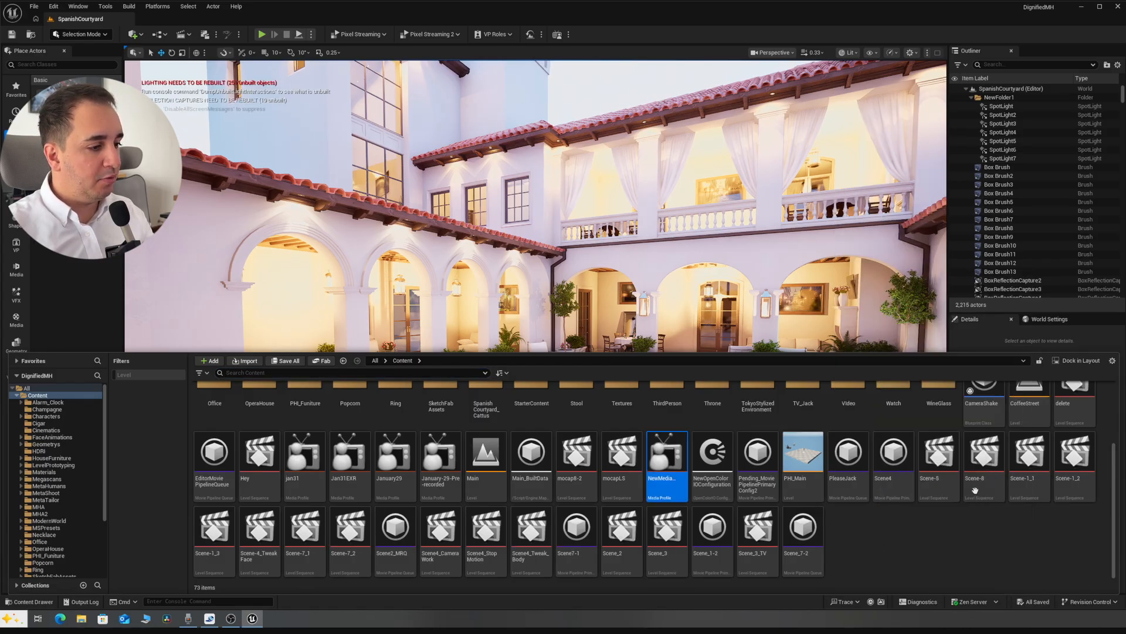
text(E)
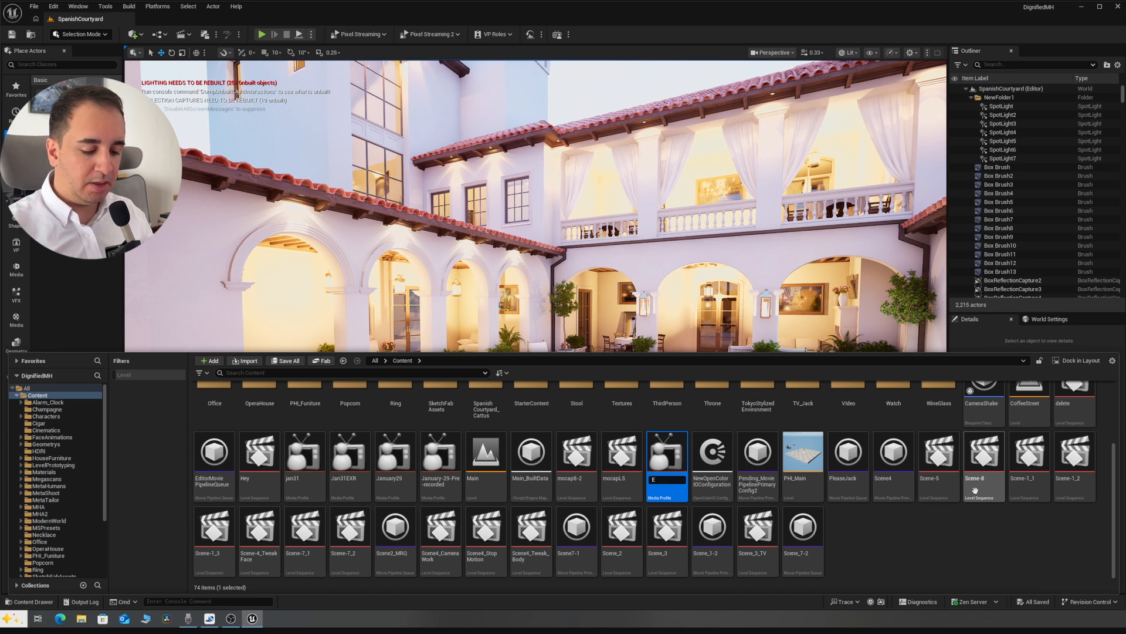
text(liz)
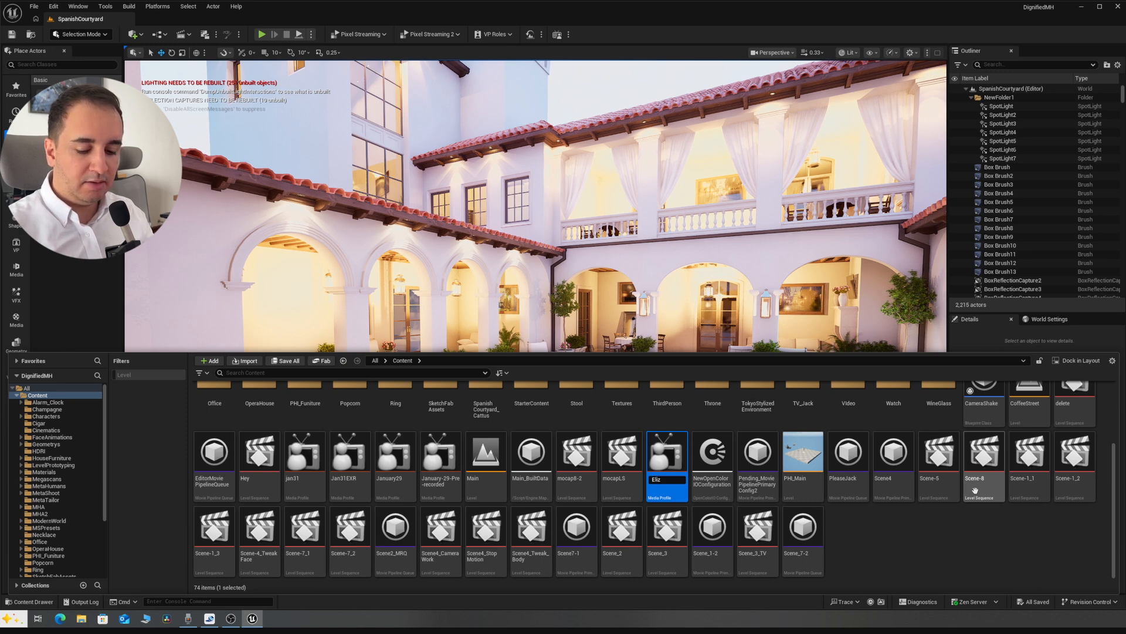
text(abeth)
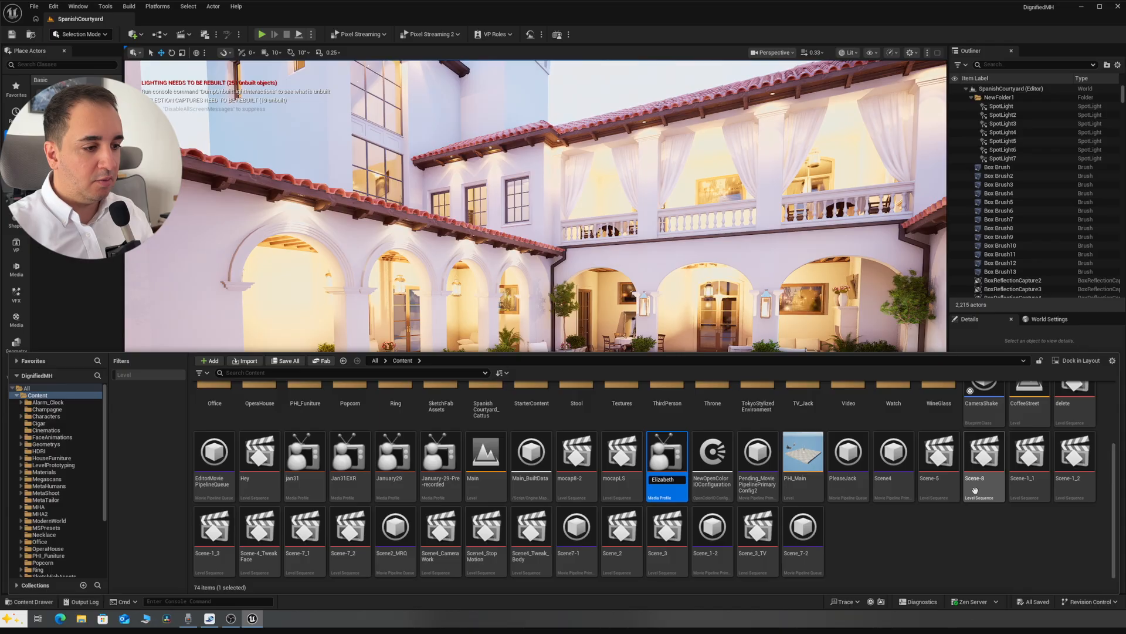
key(Return)
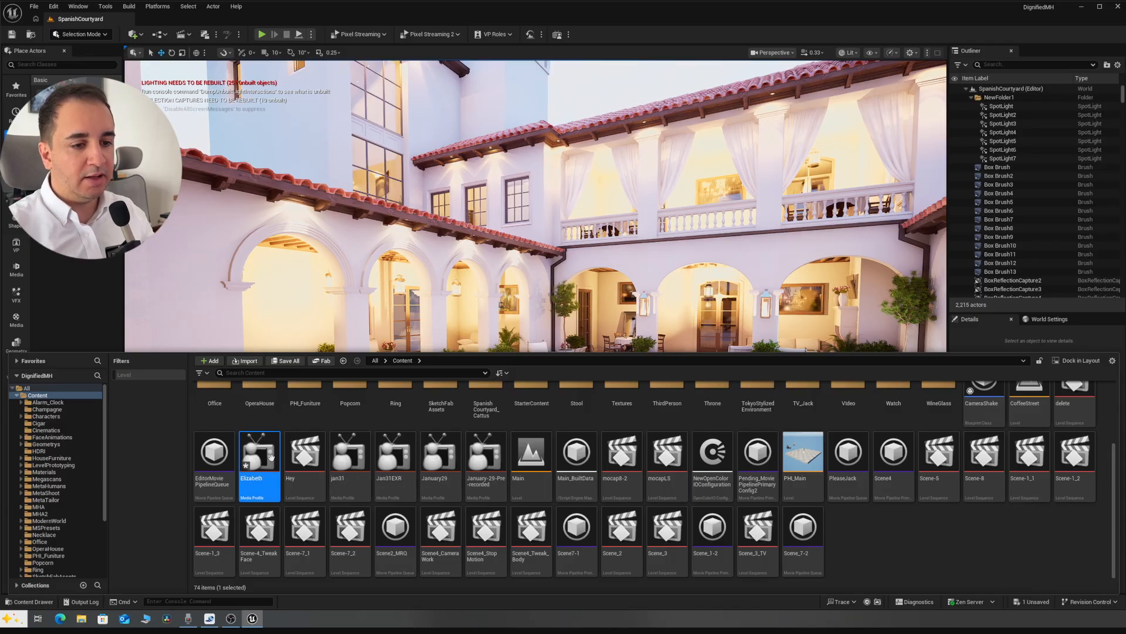
- Save the new Elizabeth media profile and open it for editing
click(285, 361)
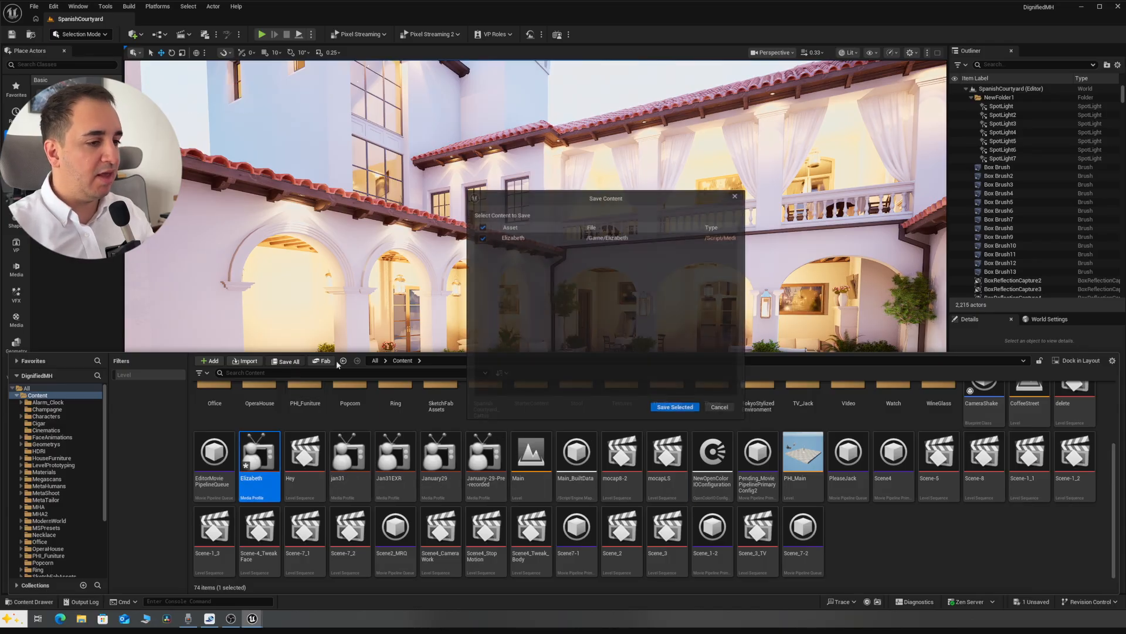
click(675, 408)
double_click(259, 461)
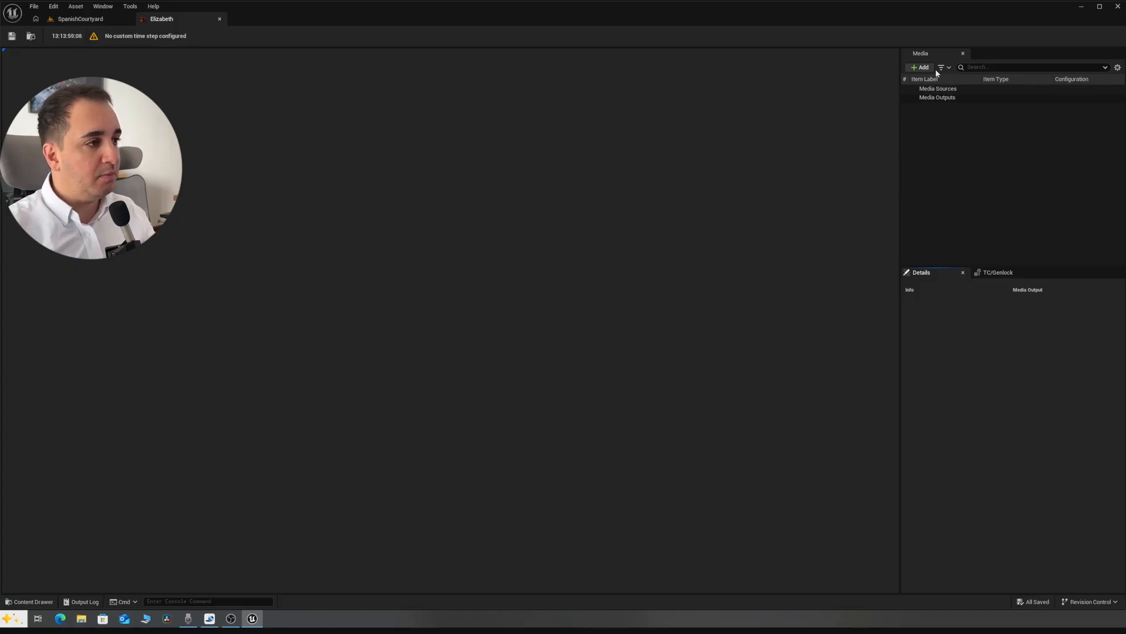
- Add a media source to the profile and set its type to Blackmagic Media Source
click(937, 89)
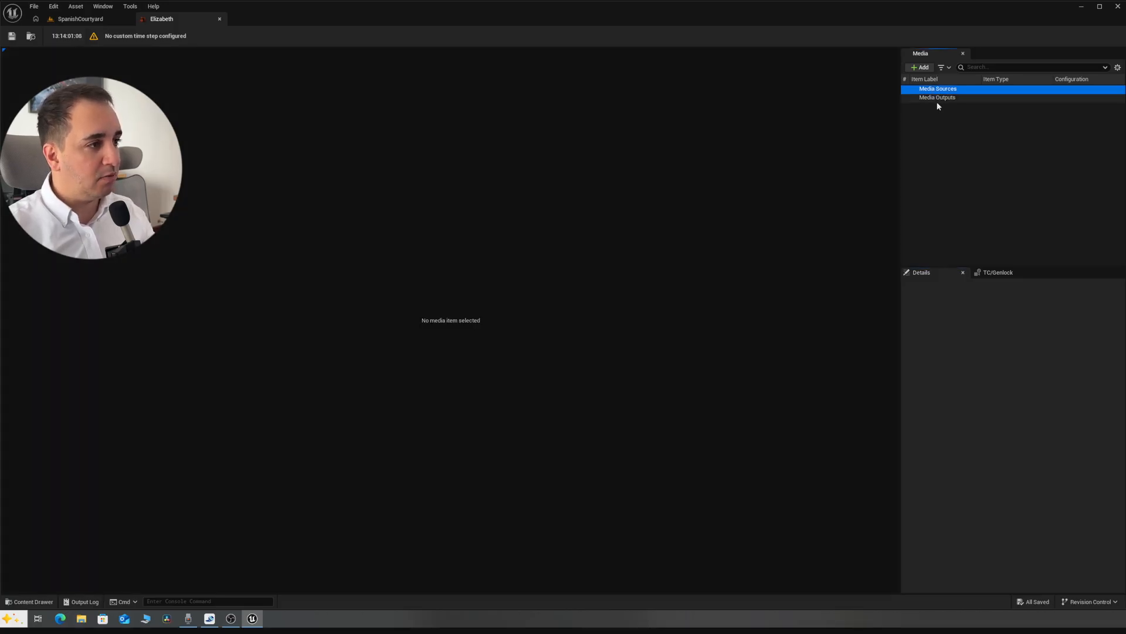
click(937, 98)
click(936, 89)
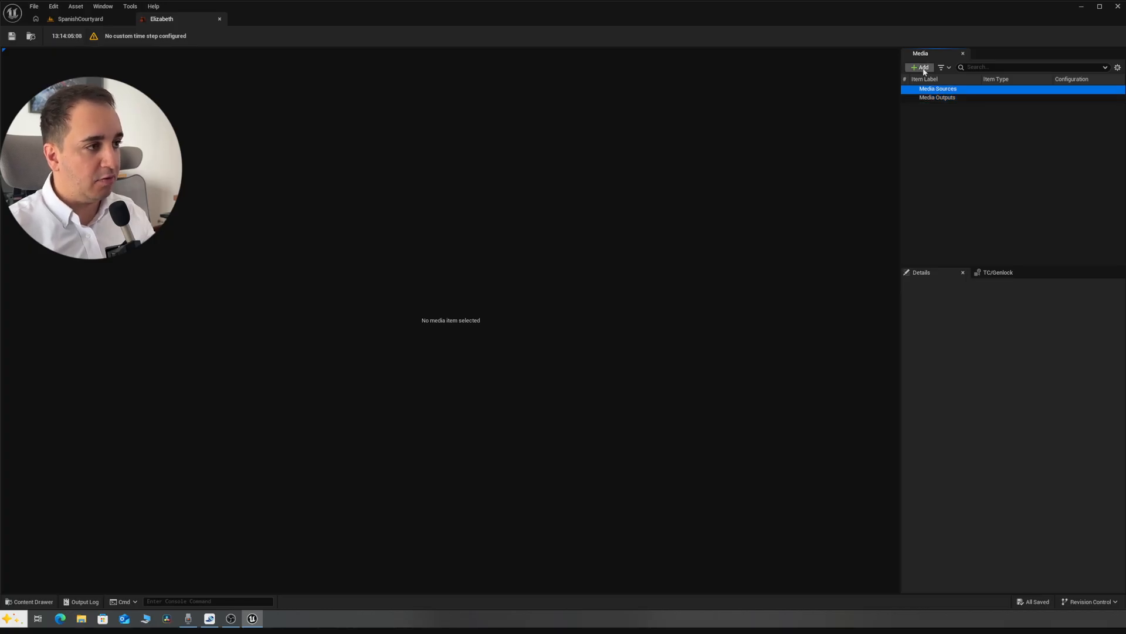
click(923, 68)
click(935, 81)
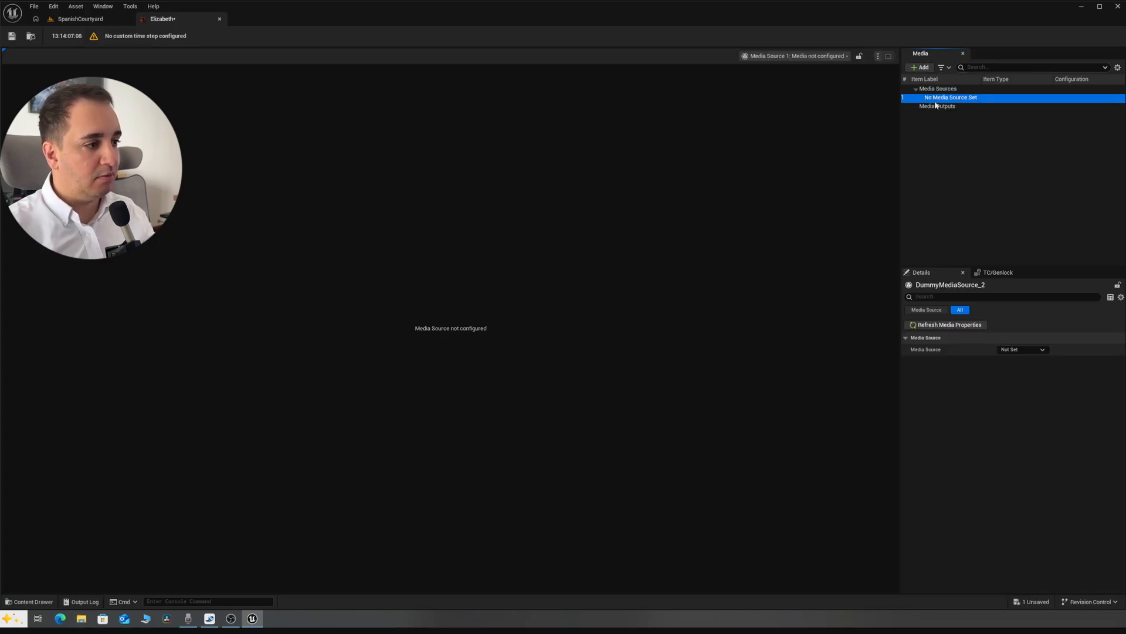
click(1022, 350)
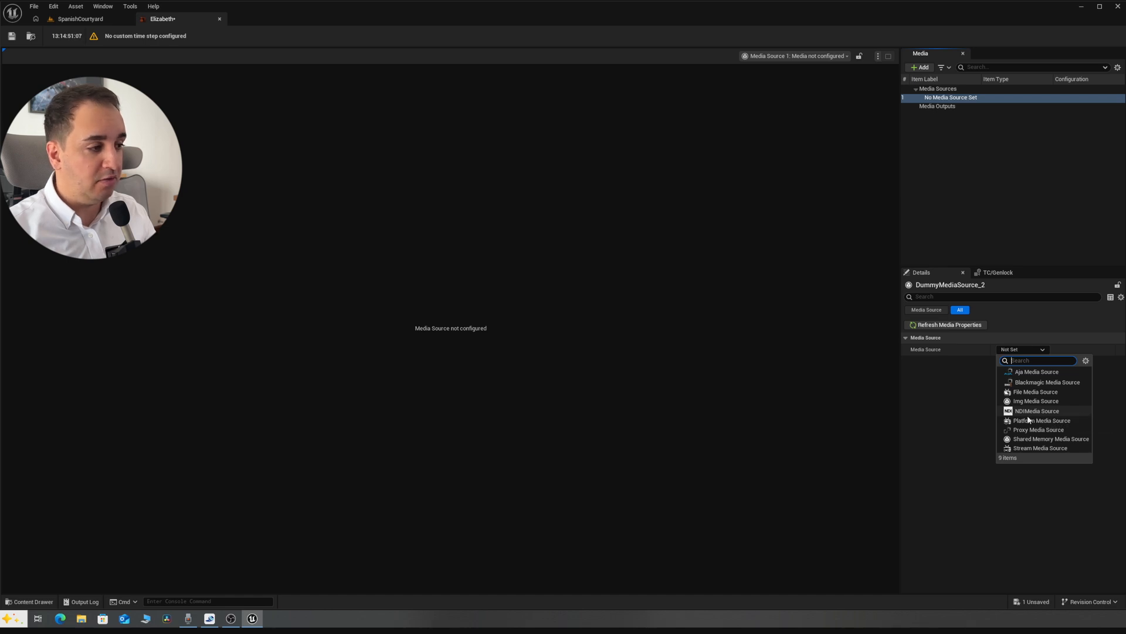
click(1035, 384)
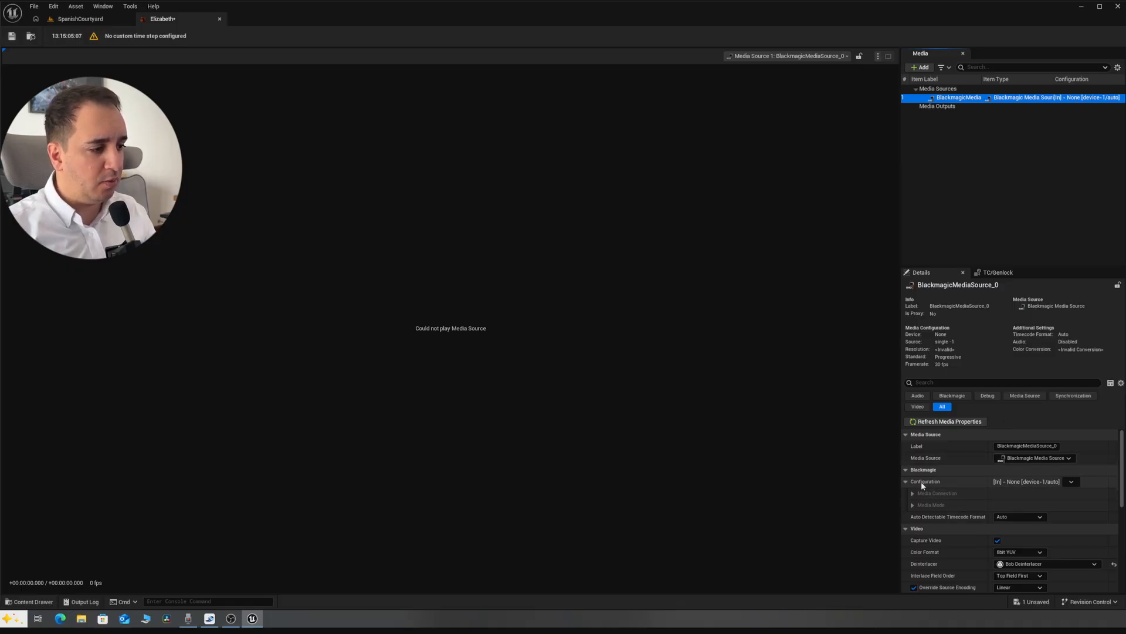
- Set the Blackmagic source's input configuration to the DeckLink 4K Extreme 12G device
click(1068, 484)
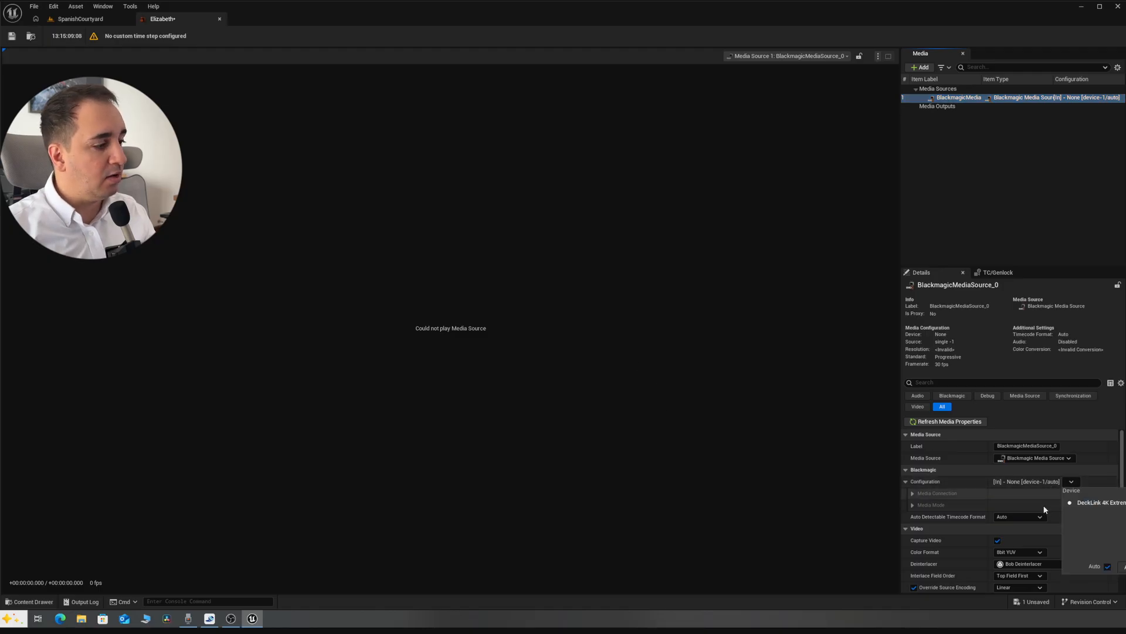
click(1108, 567)
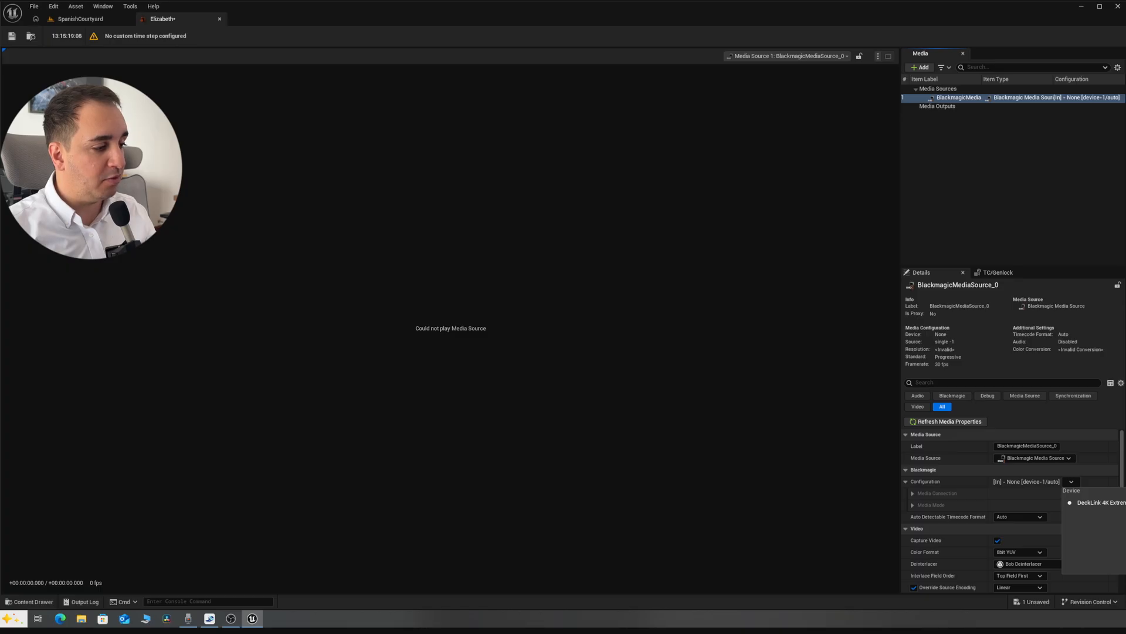
key(Escape)
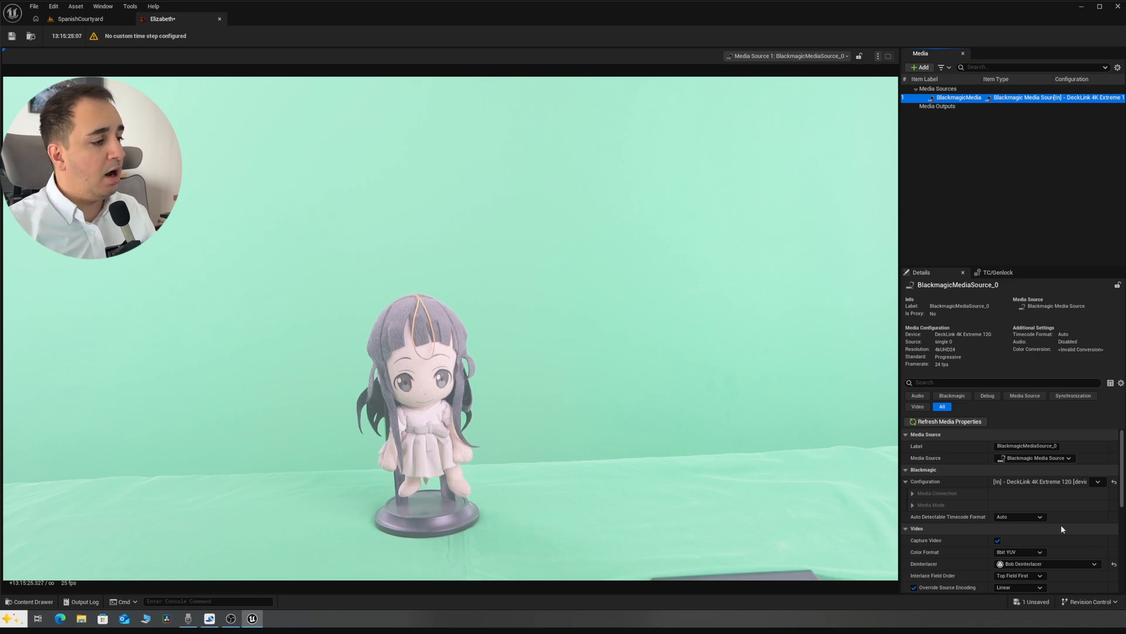
- Examine the Blackmagic source's video options and color conversion settings, including the transform source
scroll(1061, 523, down, 3)
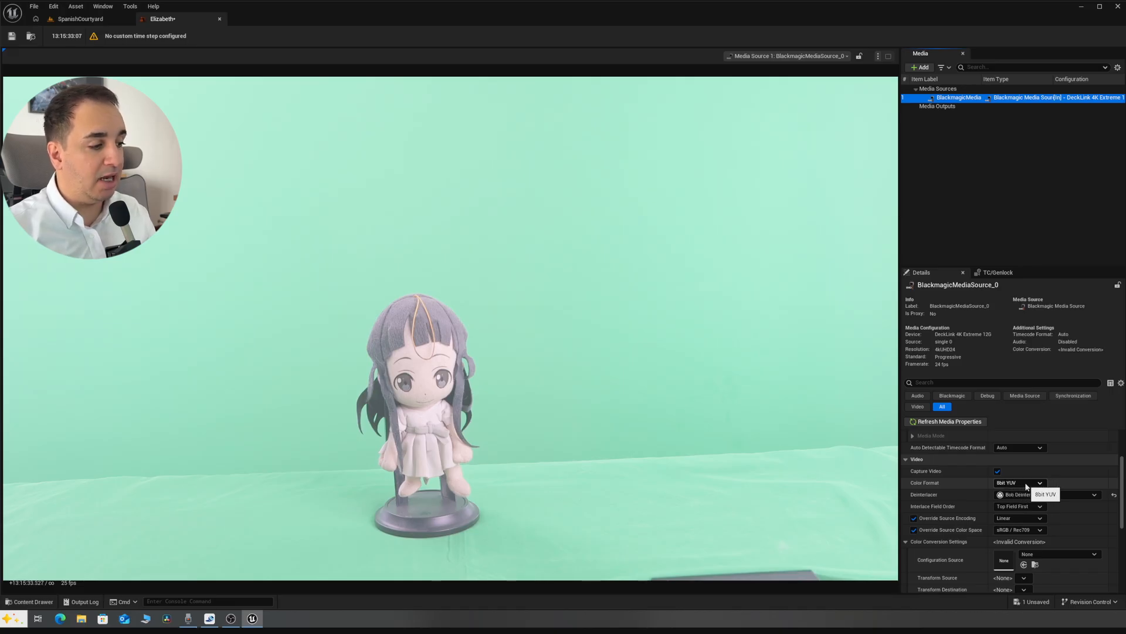
scroll(1022, 515, down, 3)
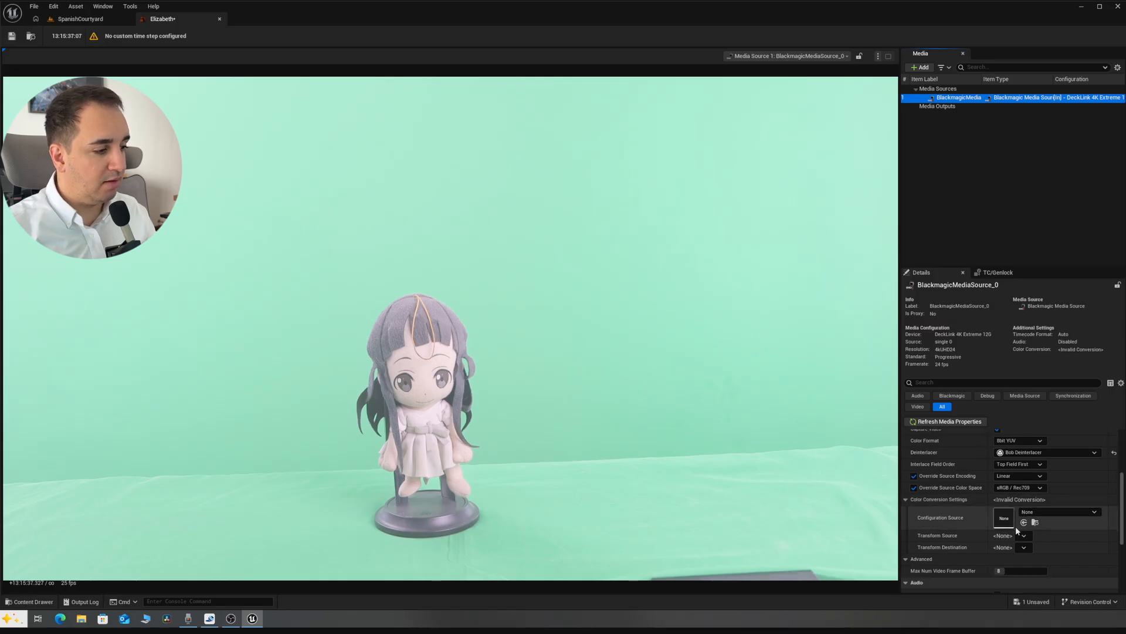
click(1029, 538)
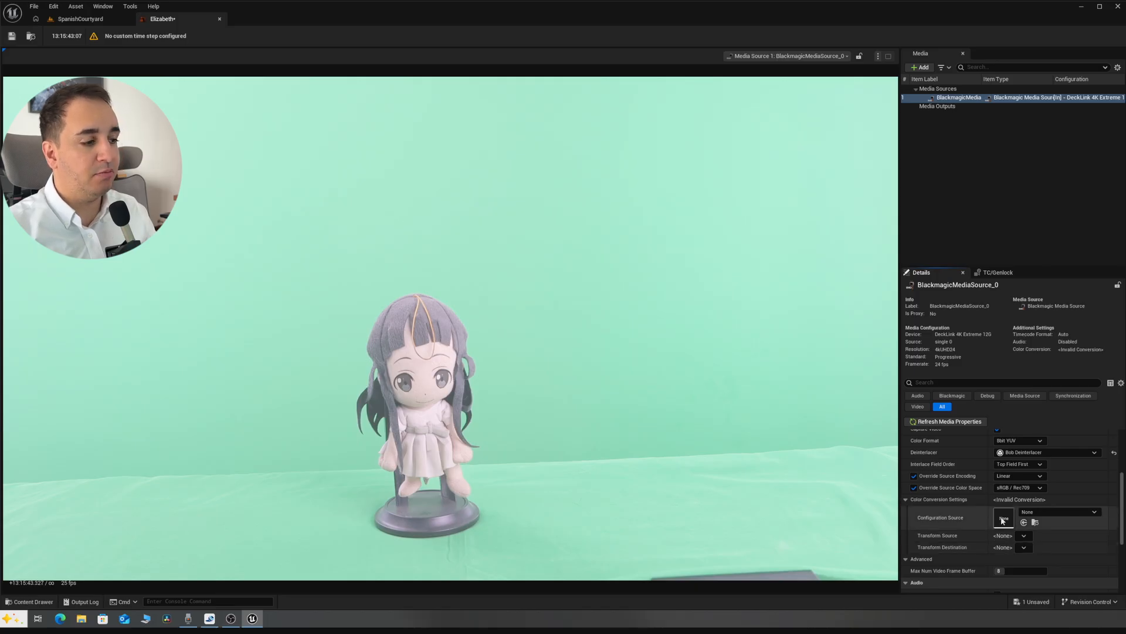
scroll(1003, 519, up, 2)
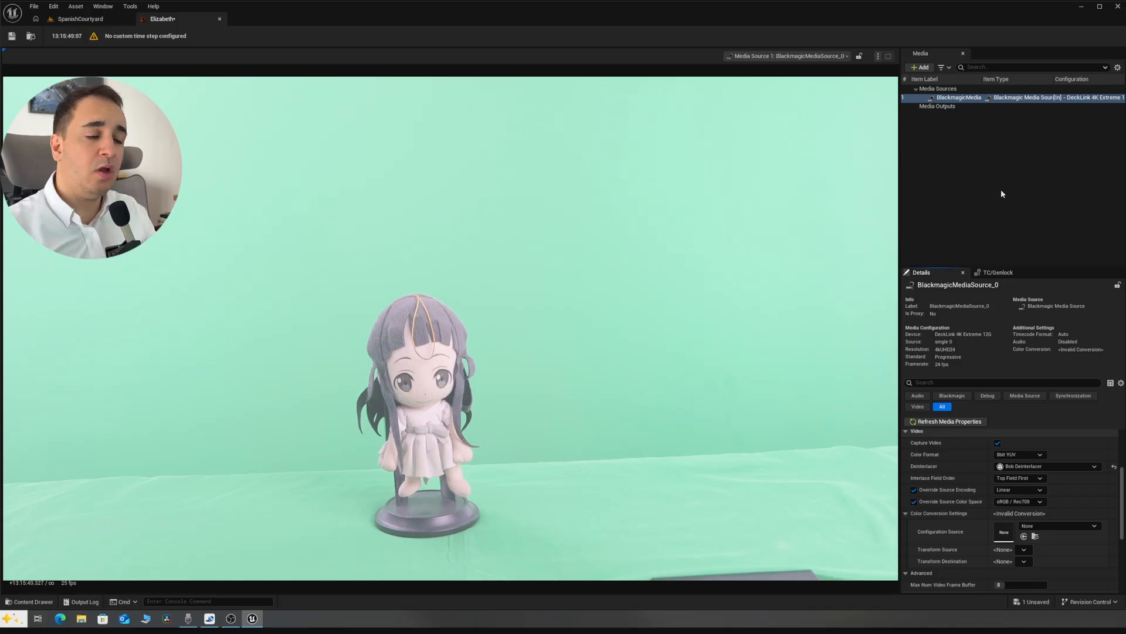
- Save the Elizabeth media profile and delete its existing Blackmagic media source
click(11, 36)
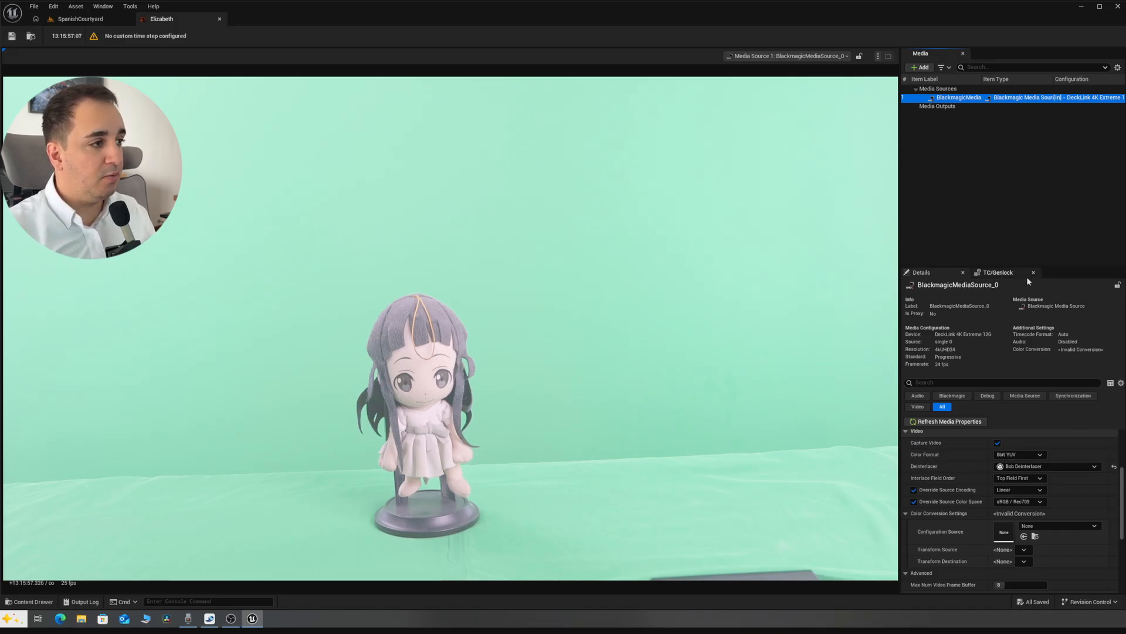
click(970, 182)
click(953, 98)
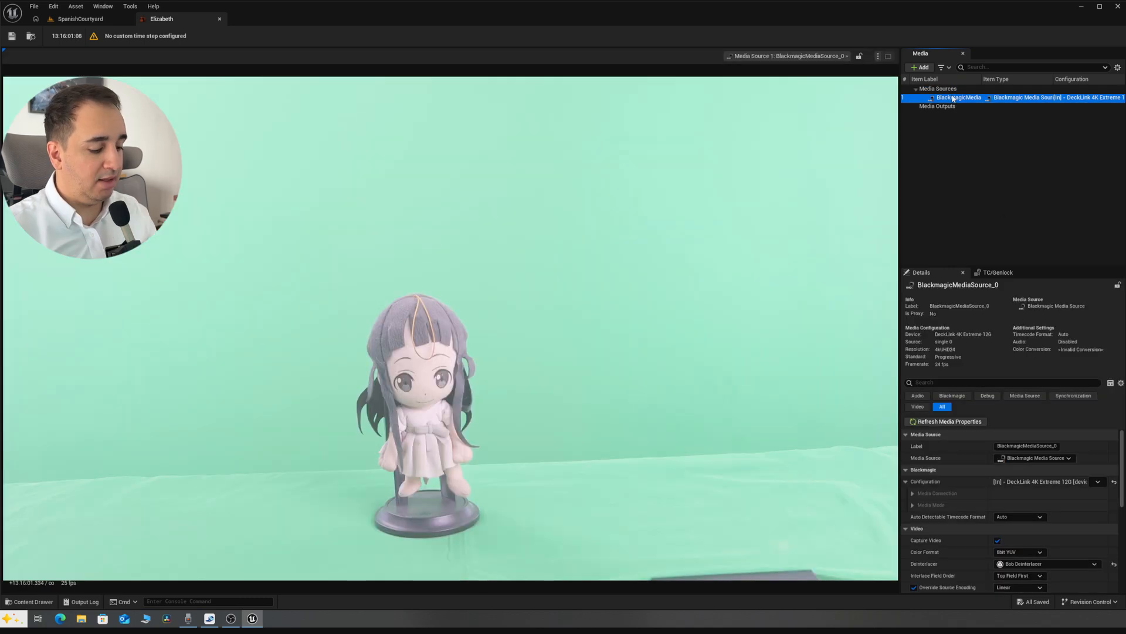
key(Delete)
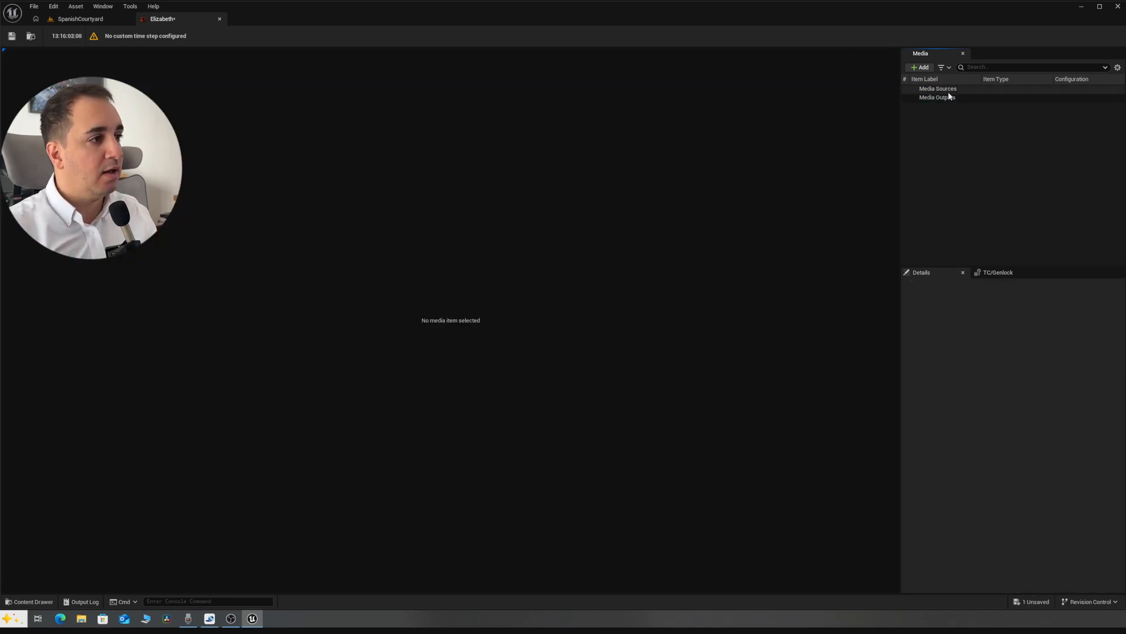
- Add a File Media Source to the profile and load the green screen half body.mov video
click(949, 92)
click(920, 67)
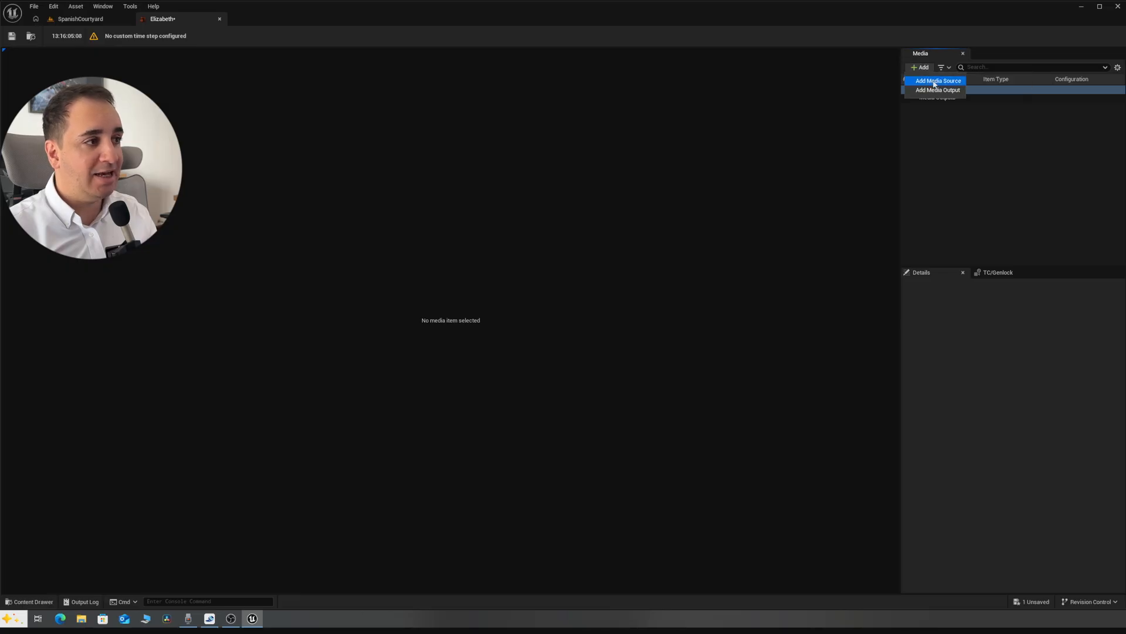
click(927, 77)
click(1023, 348)
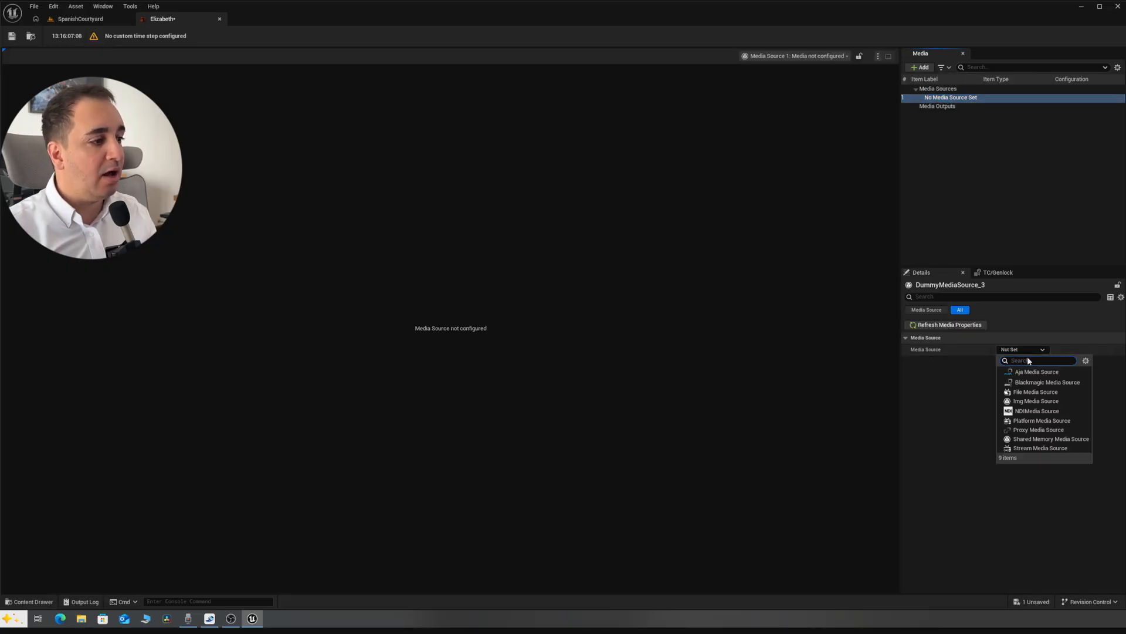
click(1027, 392)
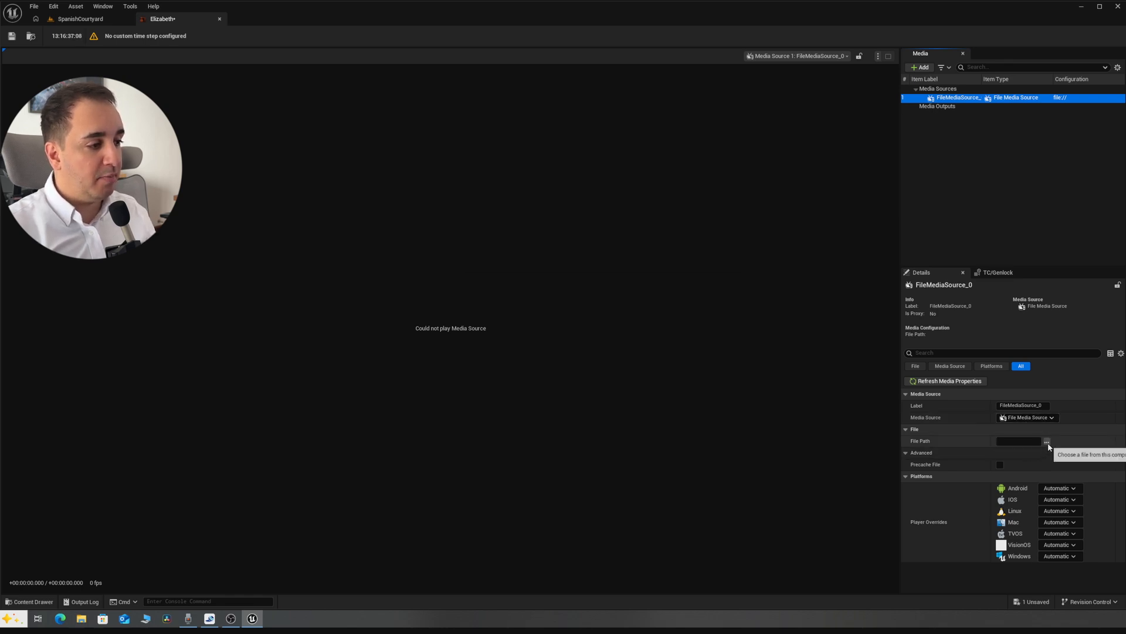
click(1047, 442)
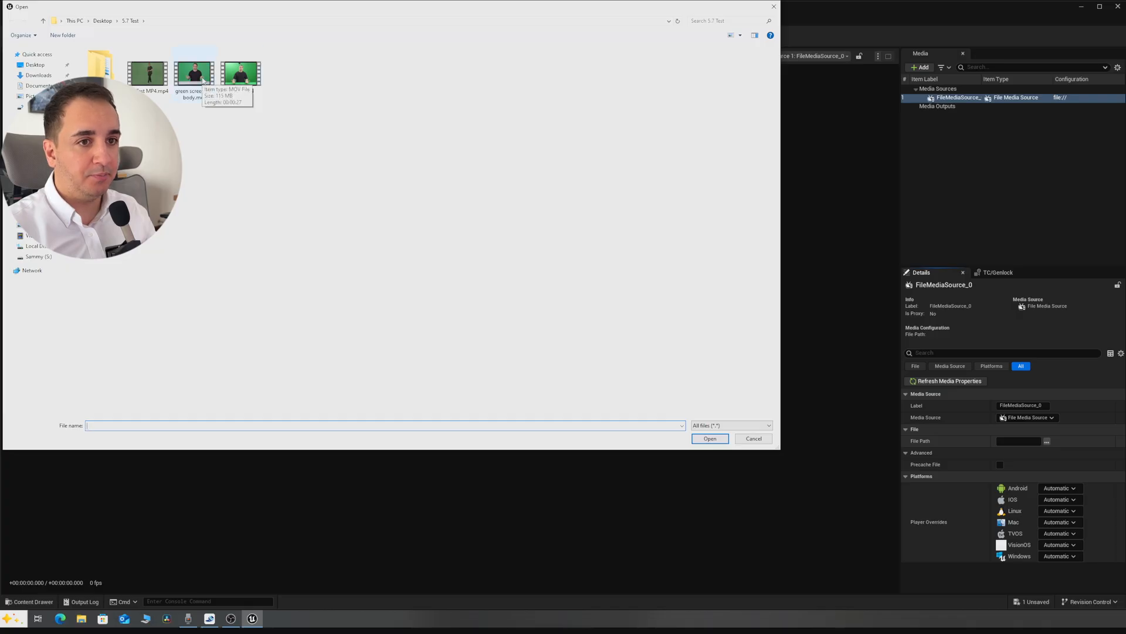
double_click(203, 81)
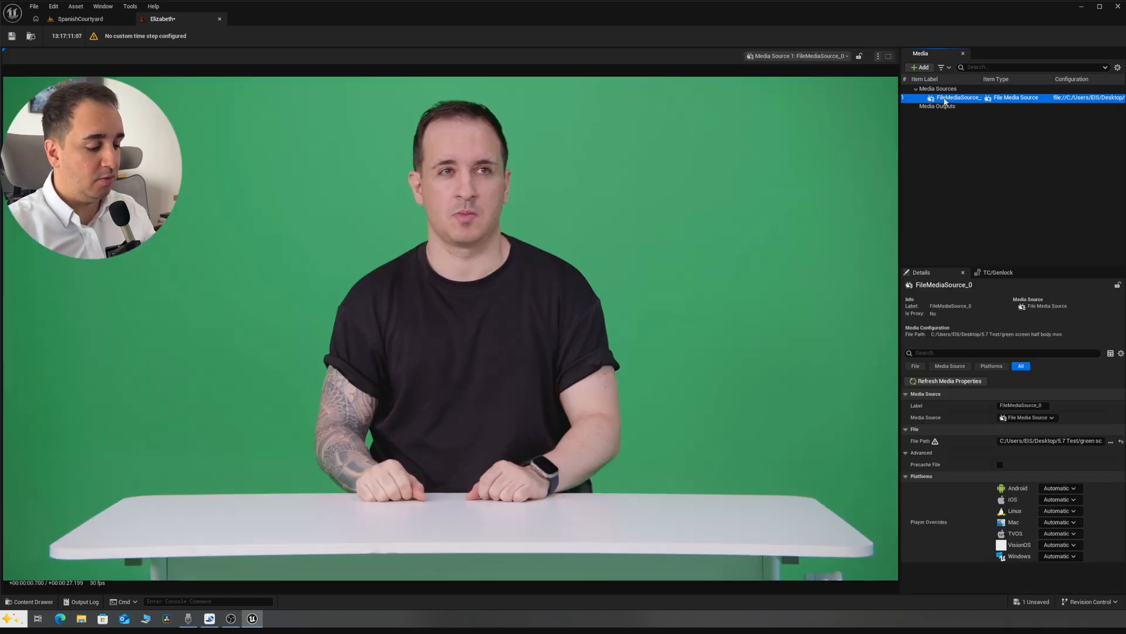
- Replace the file source with an NDI Media Source configured to the LOCALHOST (NDI HX Camera) device
key(Delete)
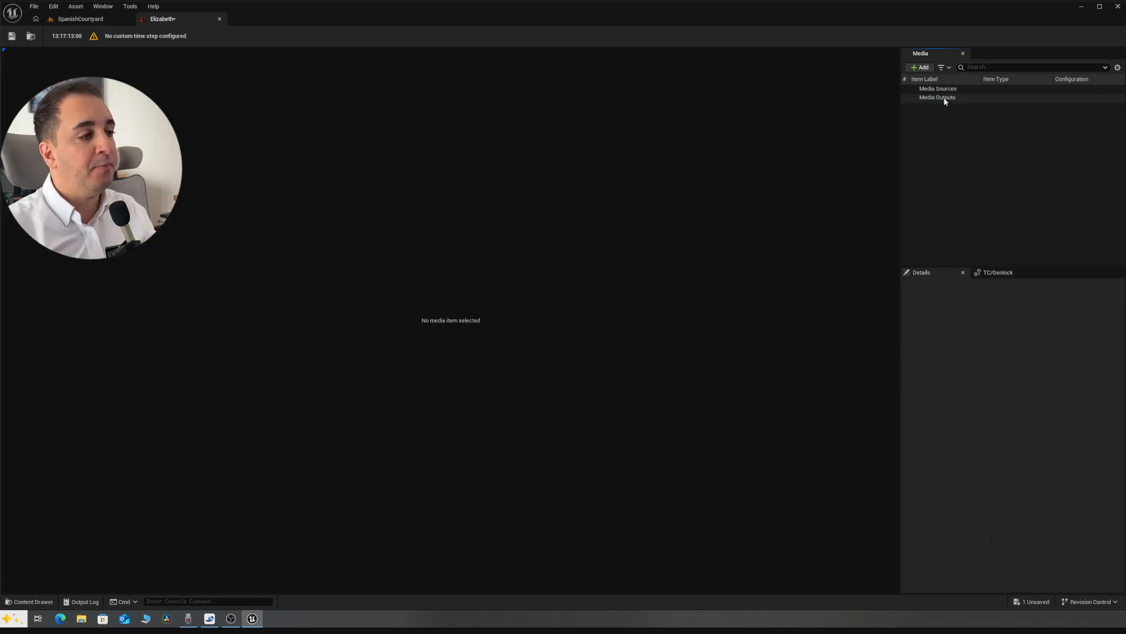
click(944, 89)
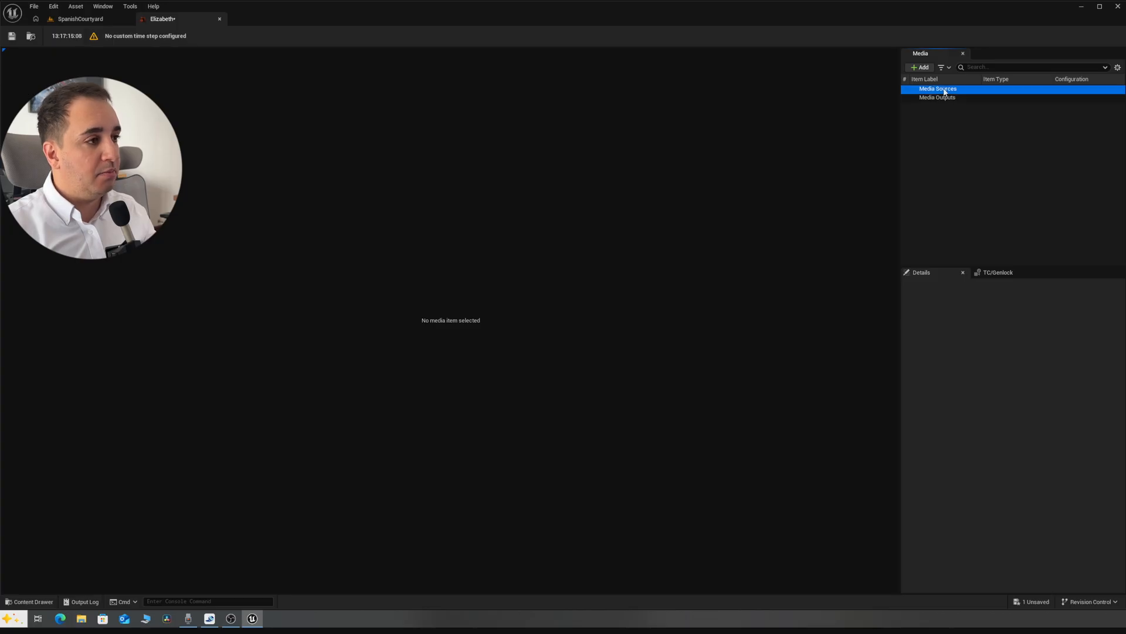
click(924, 68)
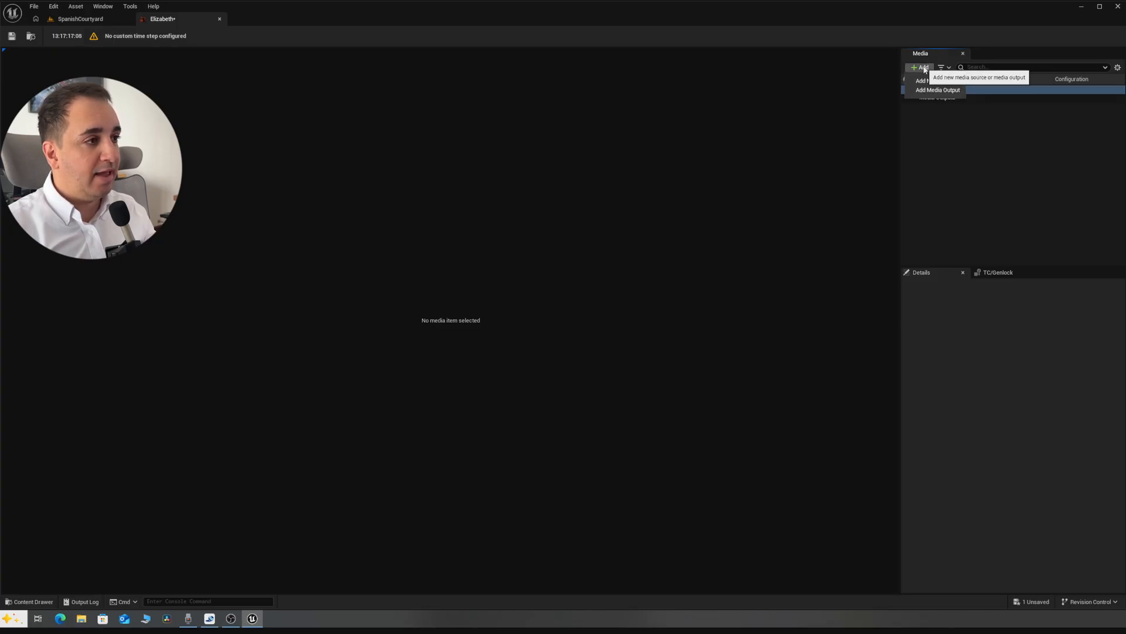
click(949, 83)
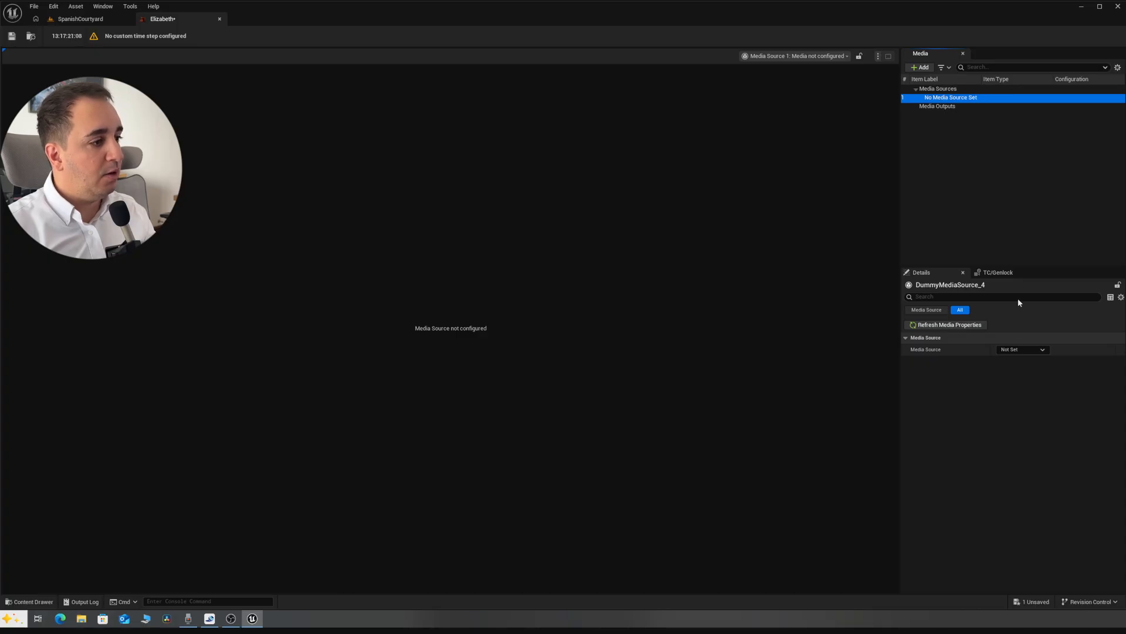
click(1025, 349)
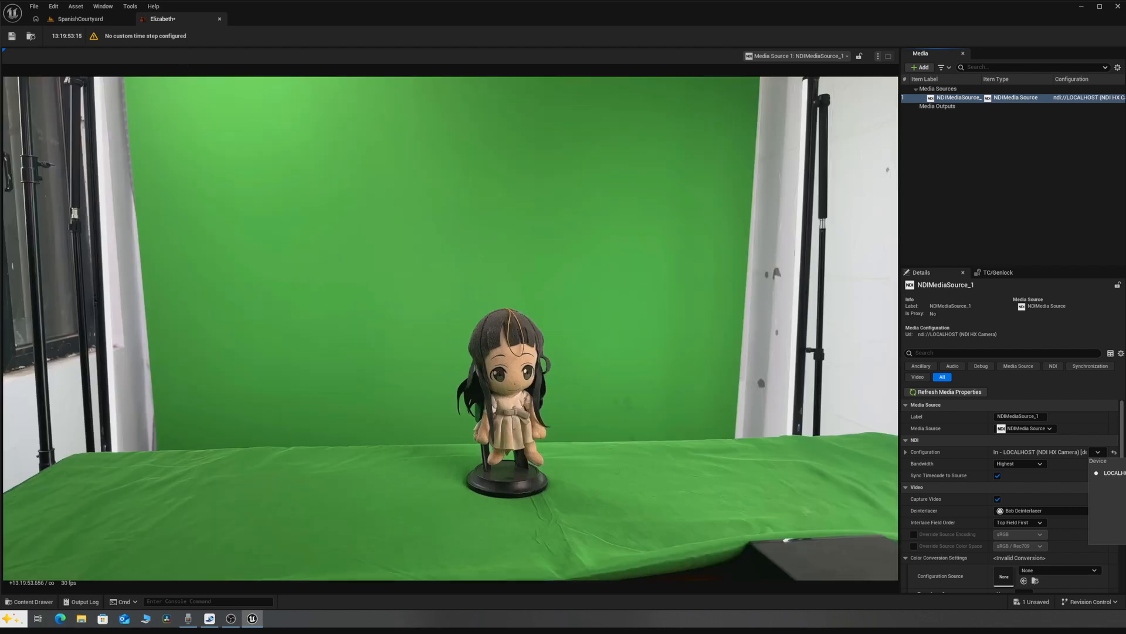
click(1112, 473)
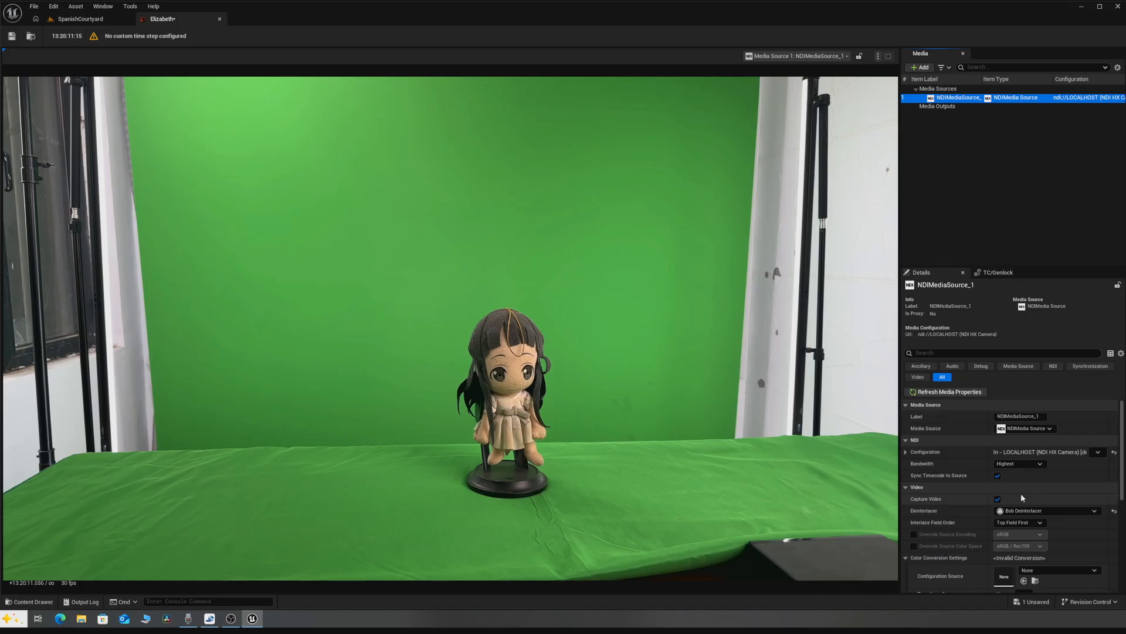
- Review the NDI source's video settings and delete the source from the profile
scroll(1022, 495, down, 2)
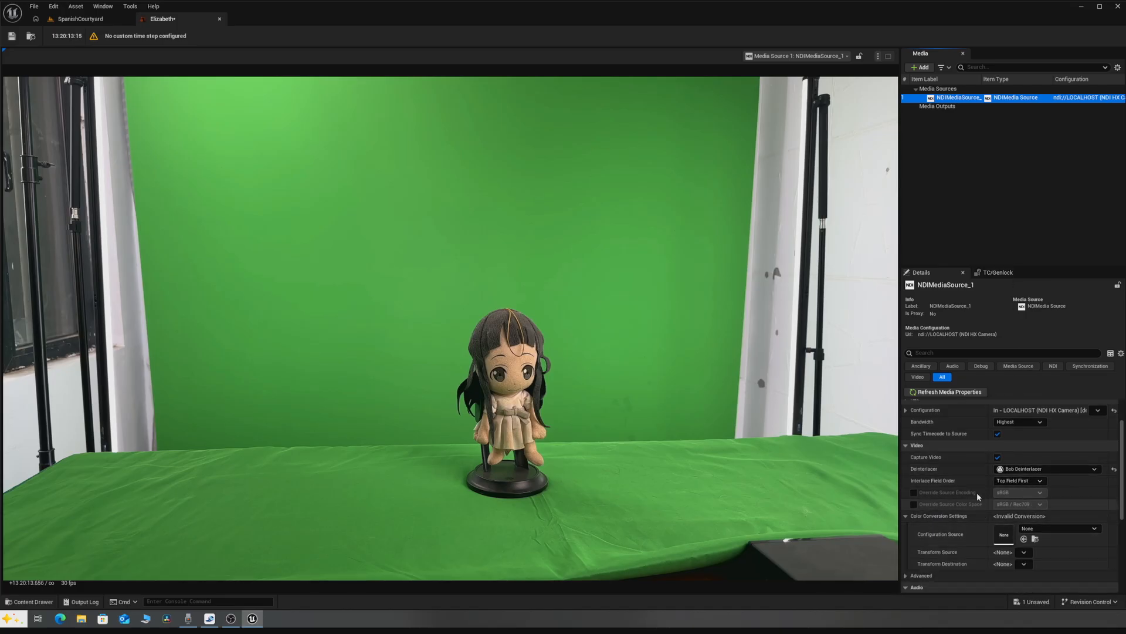
scroll(1011, 494, up, 2)
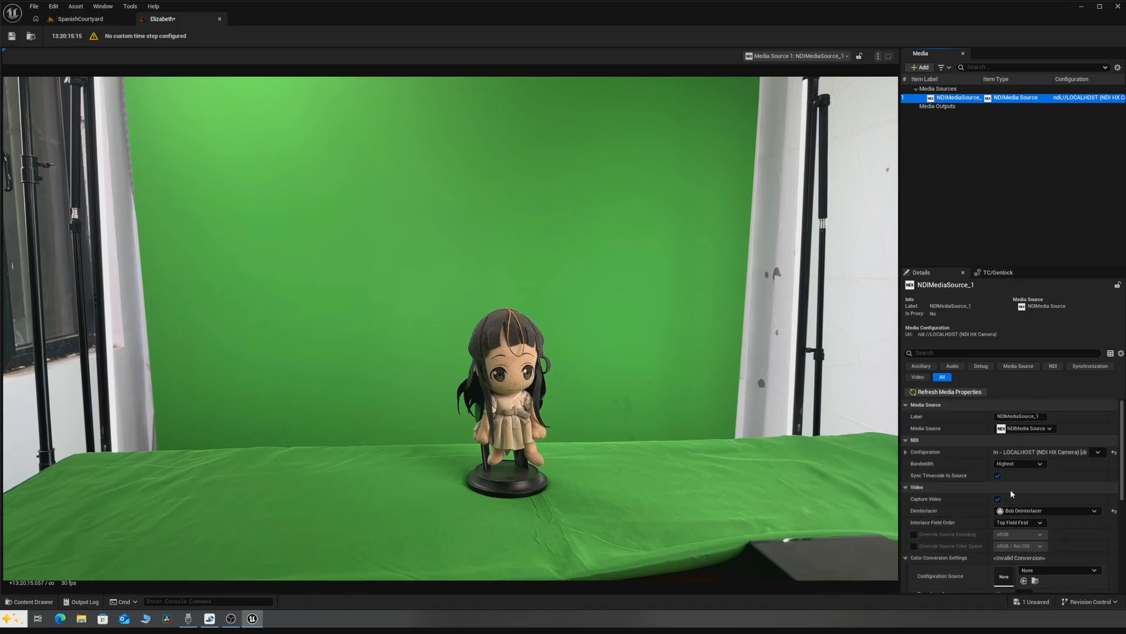
click(957, 169)
click(948, 98)
key(Delete)
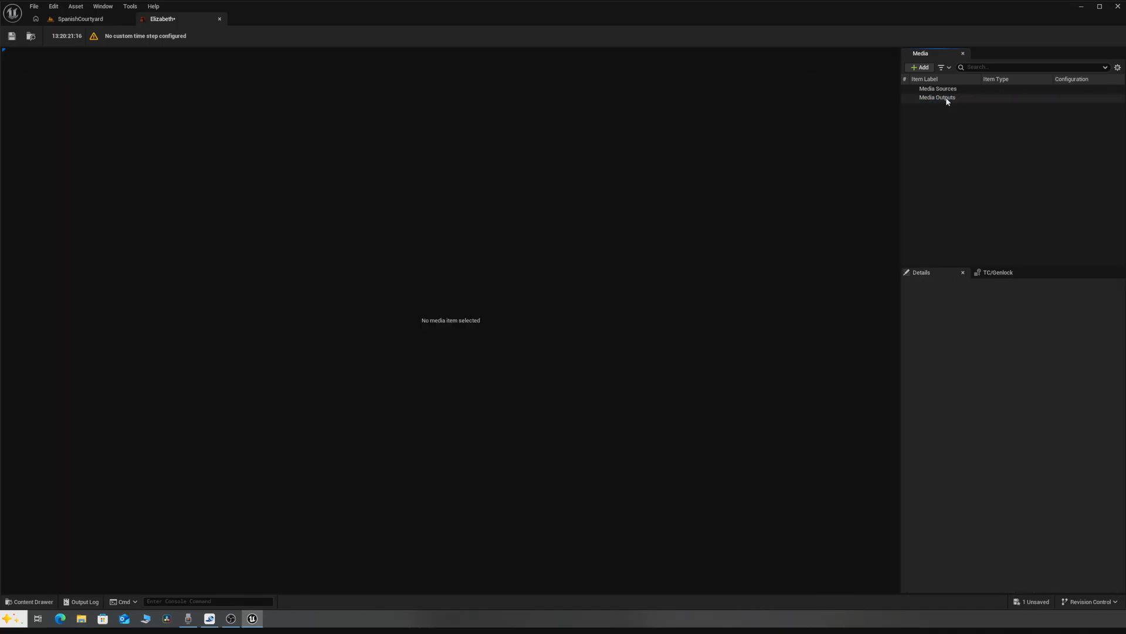
- Add a Blackmagic Media Source configured to the DeckLink 4K Extreme 12G device and save the profile
click(946, 90)
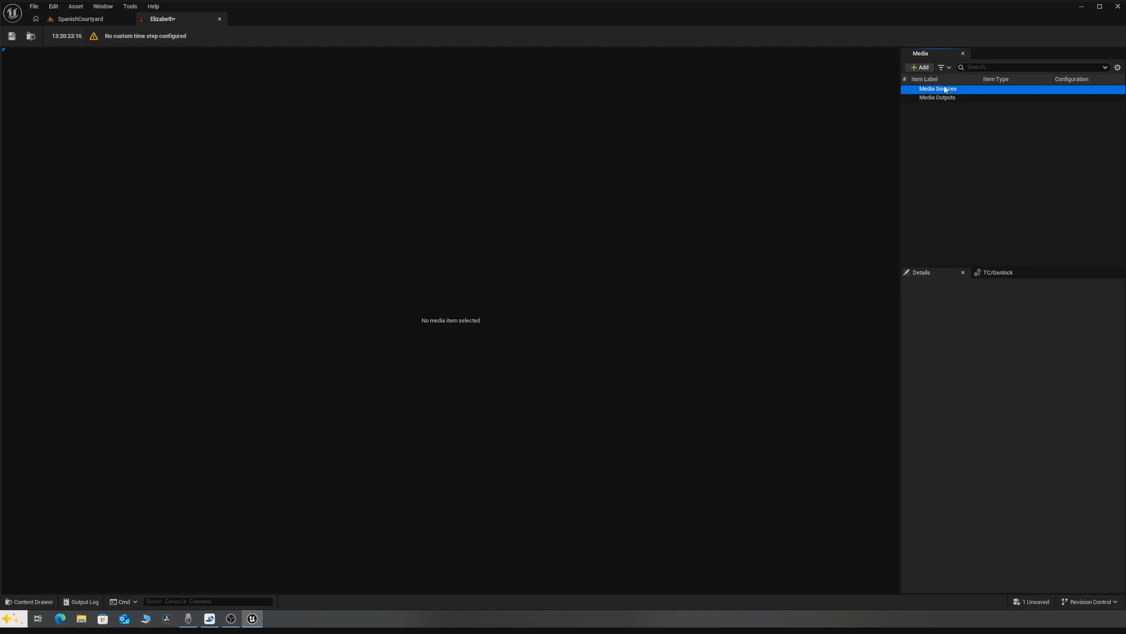
click(920, 67)
click(941, 80)
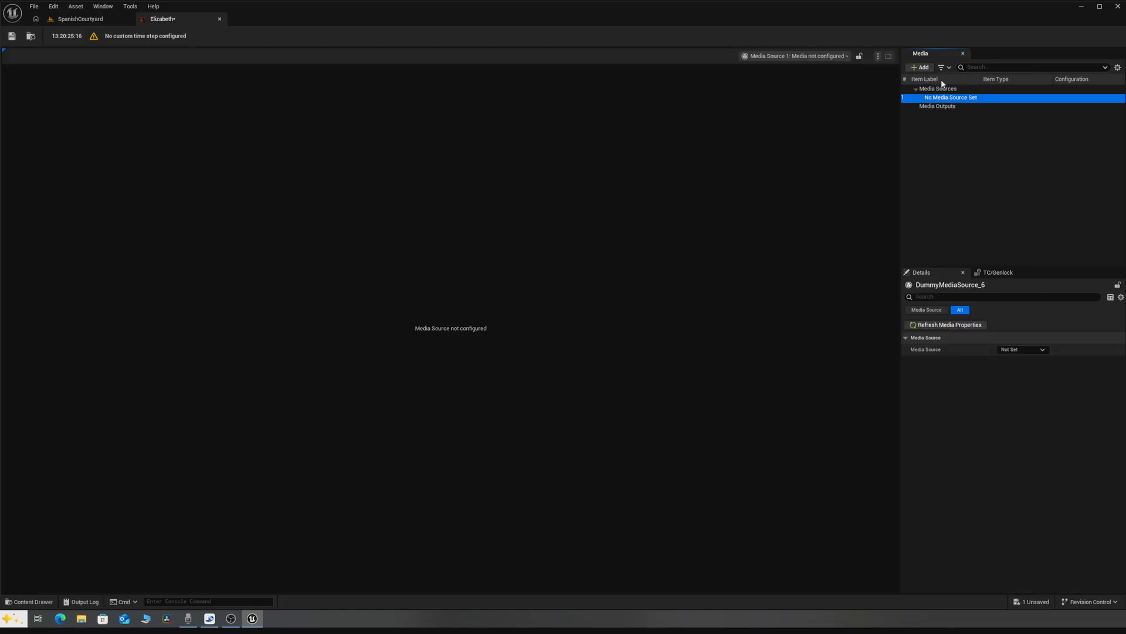
click(1021, 349)
click(1030, 383)
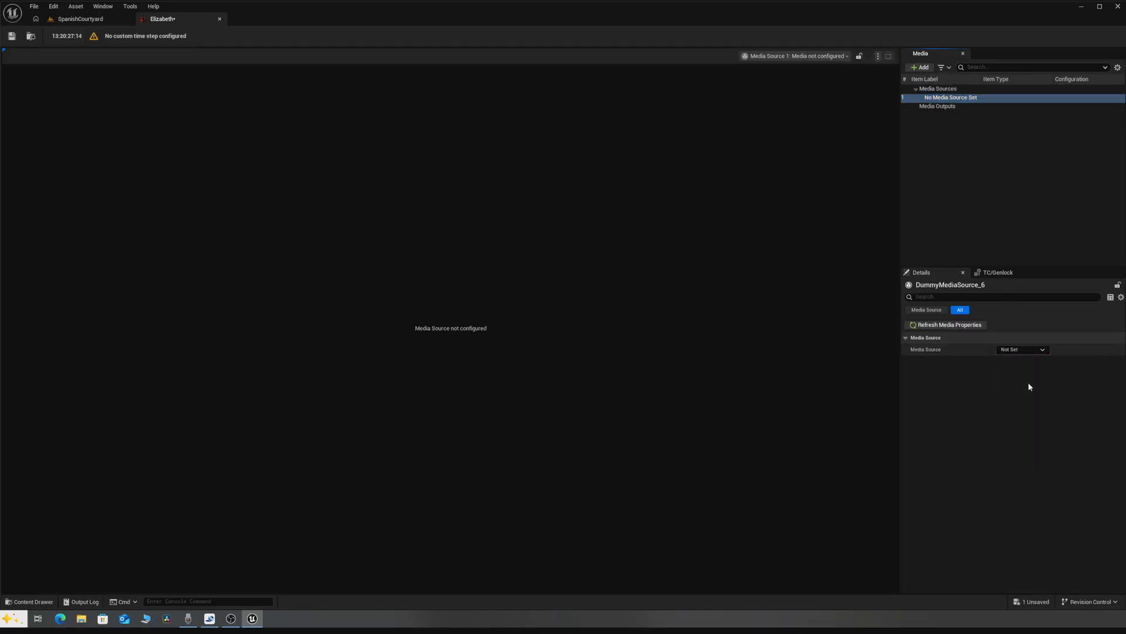
click(1071, 481)
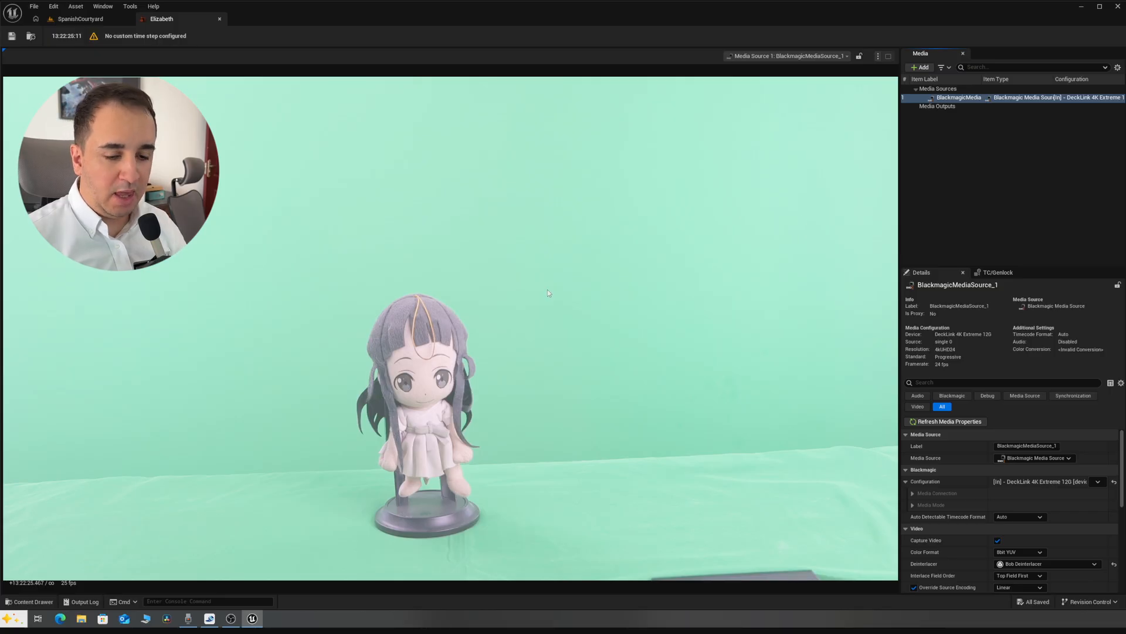
click(12, 36)
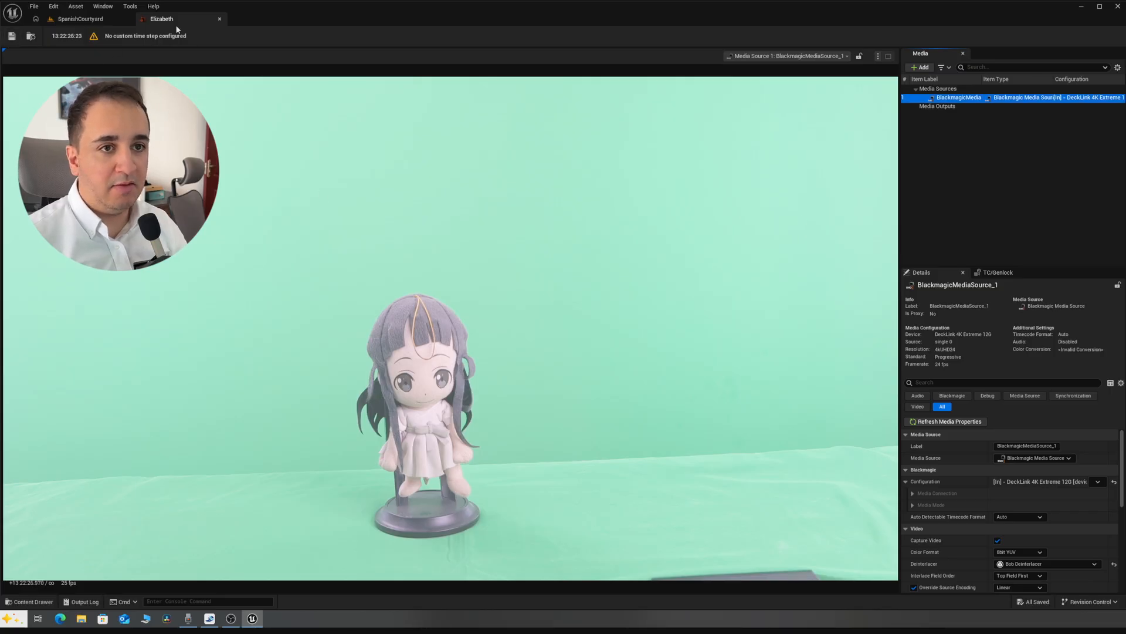
- Switch to the SpanishCourtyard level, open Composure and place a Composite Actor
click(125, 20)
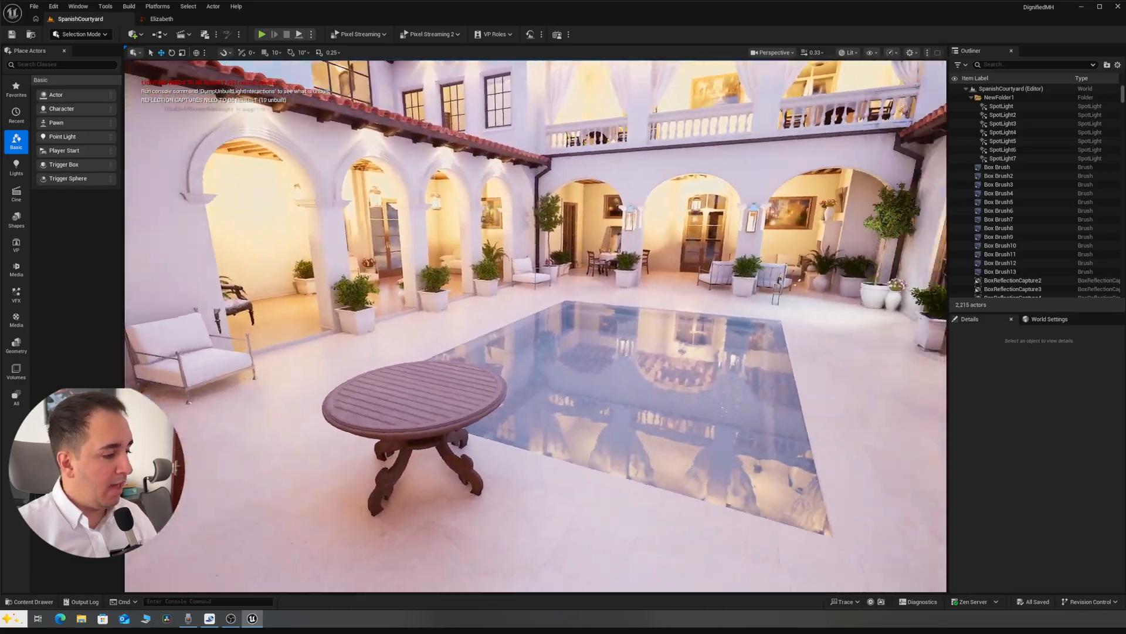
right_drag(535, 326, 522, 346)
right_drag(846, 149, 880, 99)
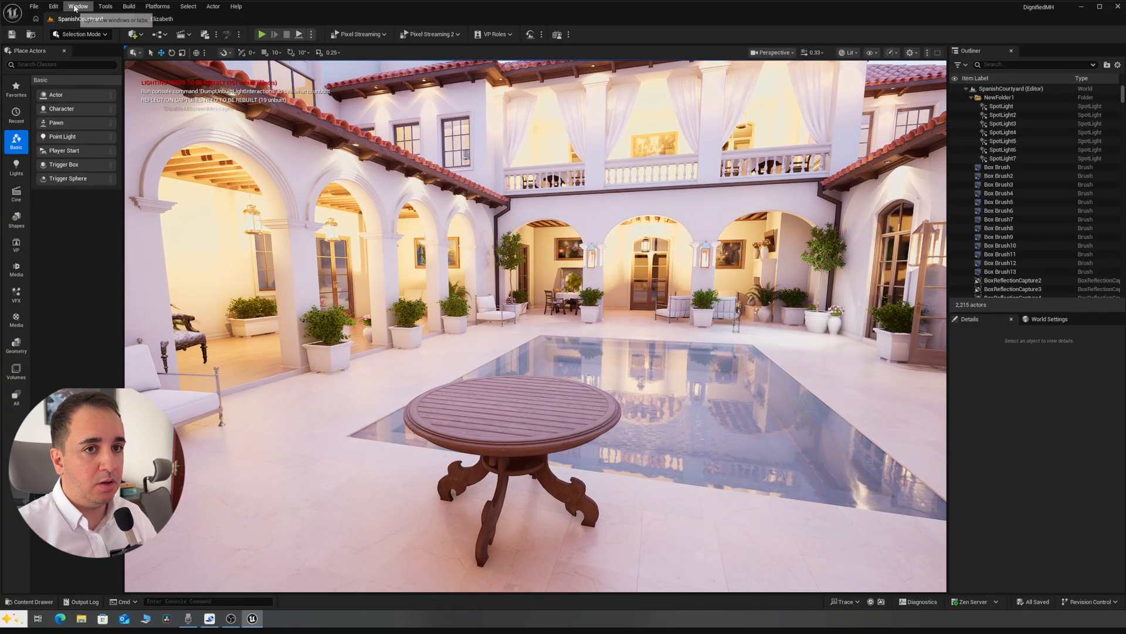
click(78, 6)
mouse_move(135, 88)
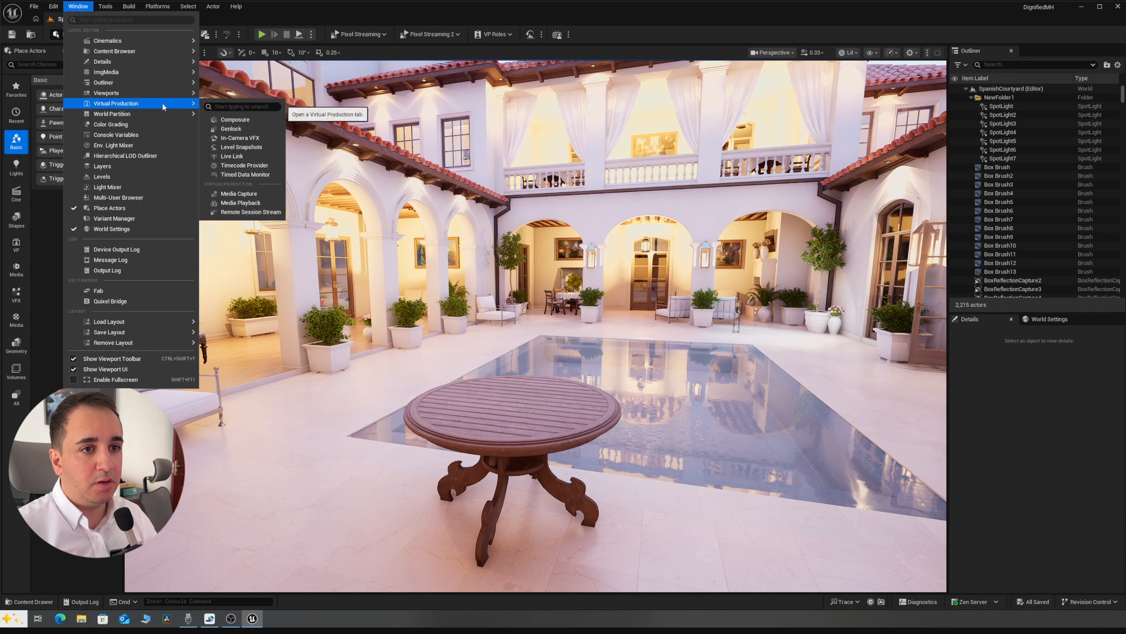
click(228, 121)
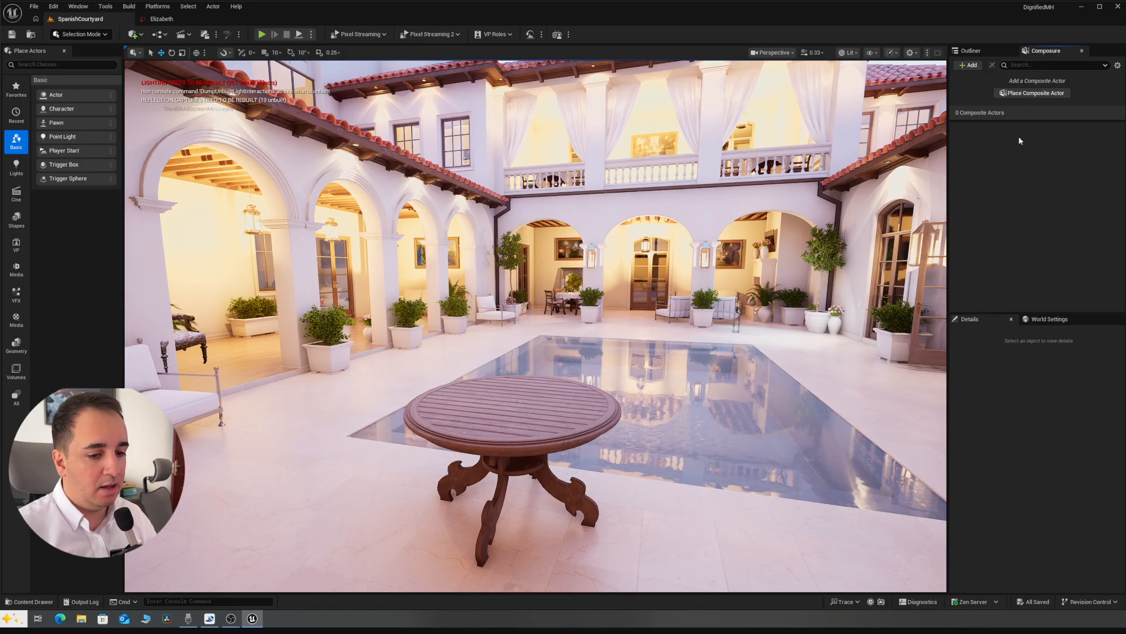
click(1035, 94)
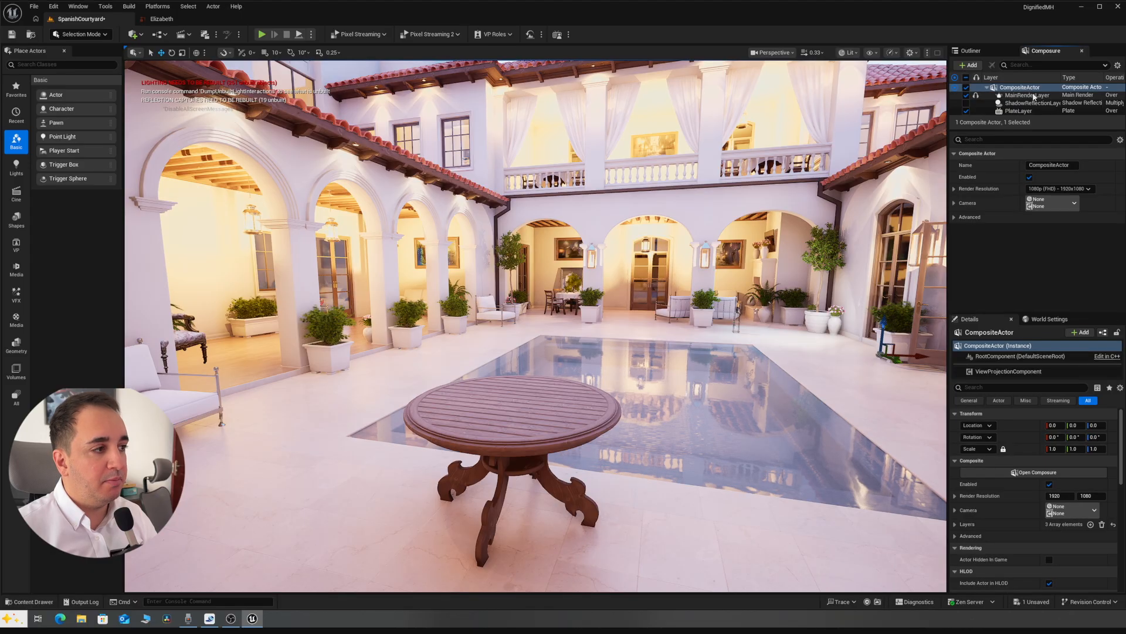
- Enlarge the Composure layer list and expand the CompositeActor to examine its layers
drag(1036, 129, 1043, 151)
right_drag(942, 263, 937, 264)
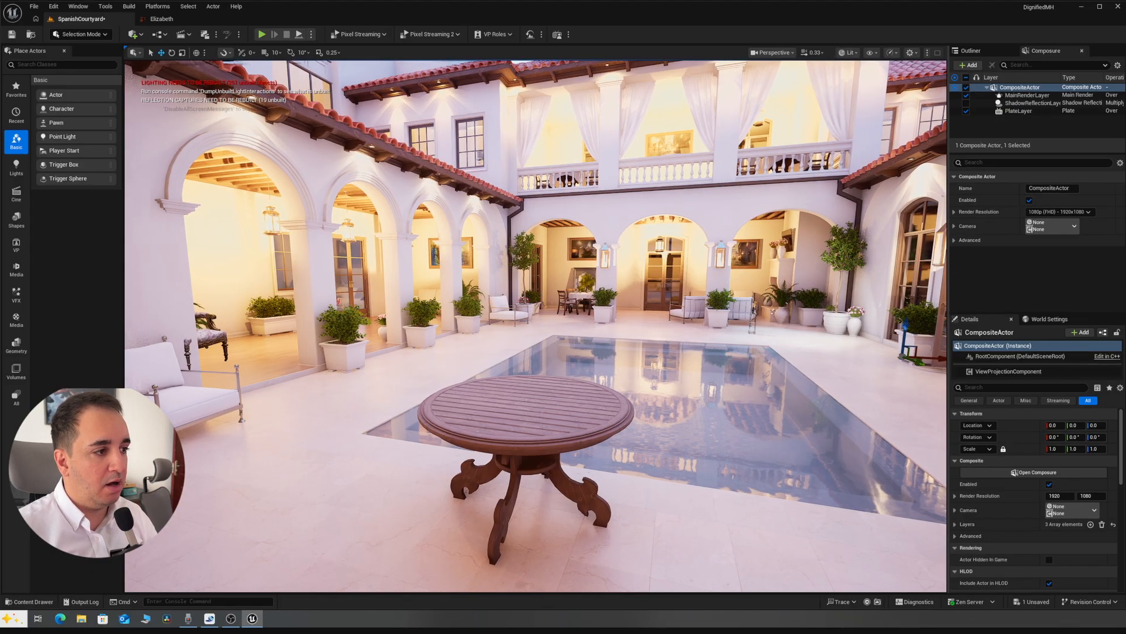
drag(947, 264, 867, 261)
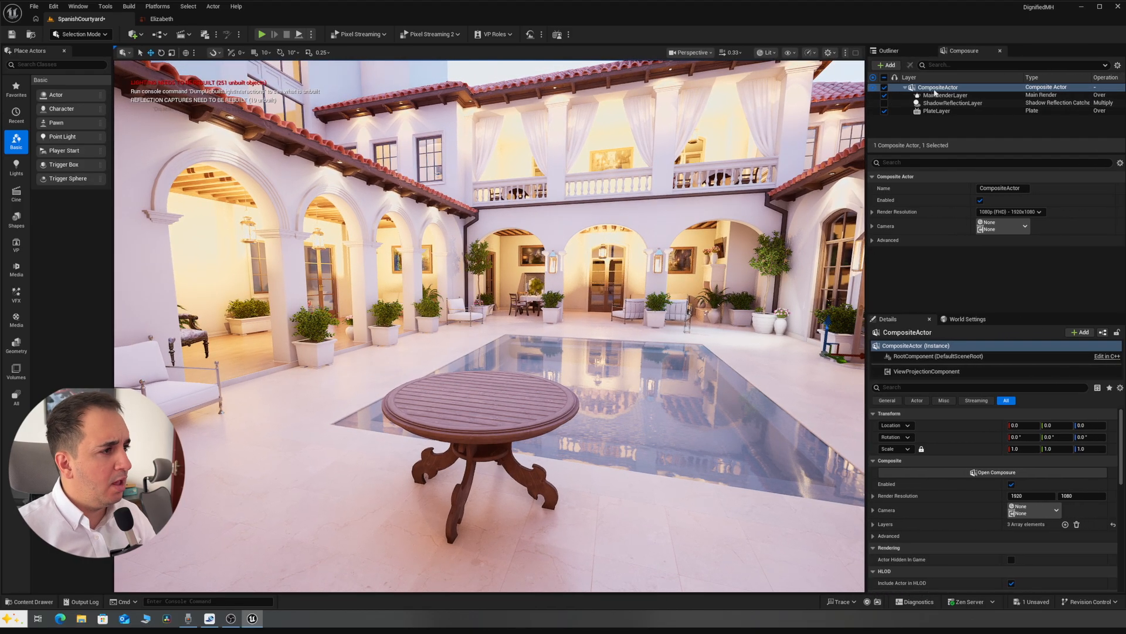
click(905, 87)
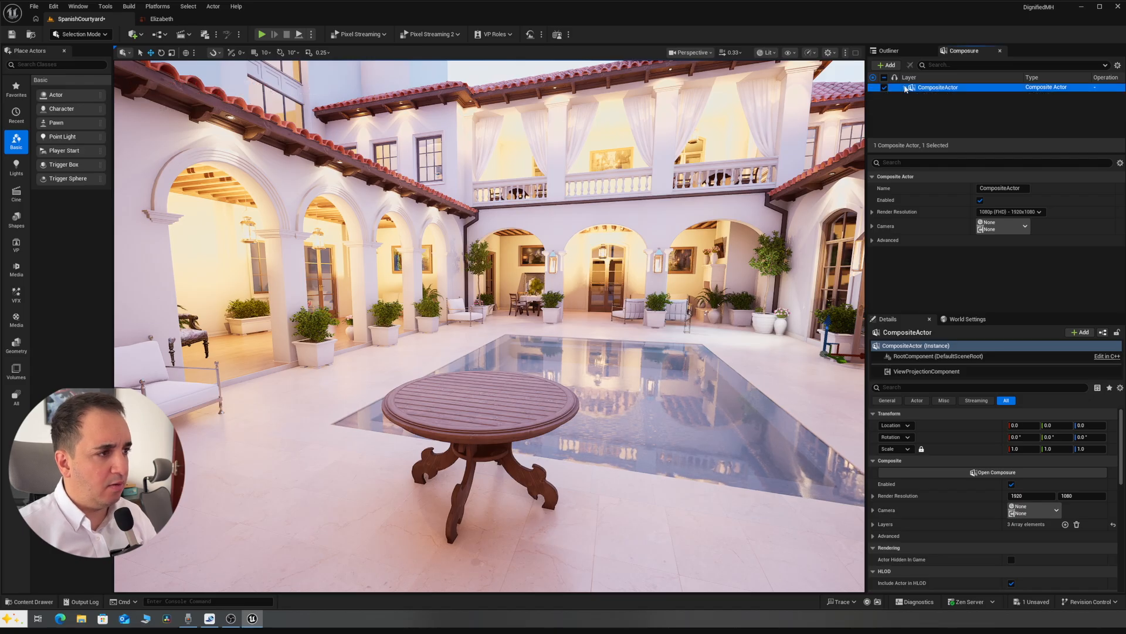
click(905, 87)
click(905, 87)
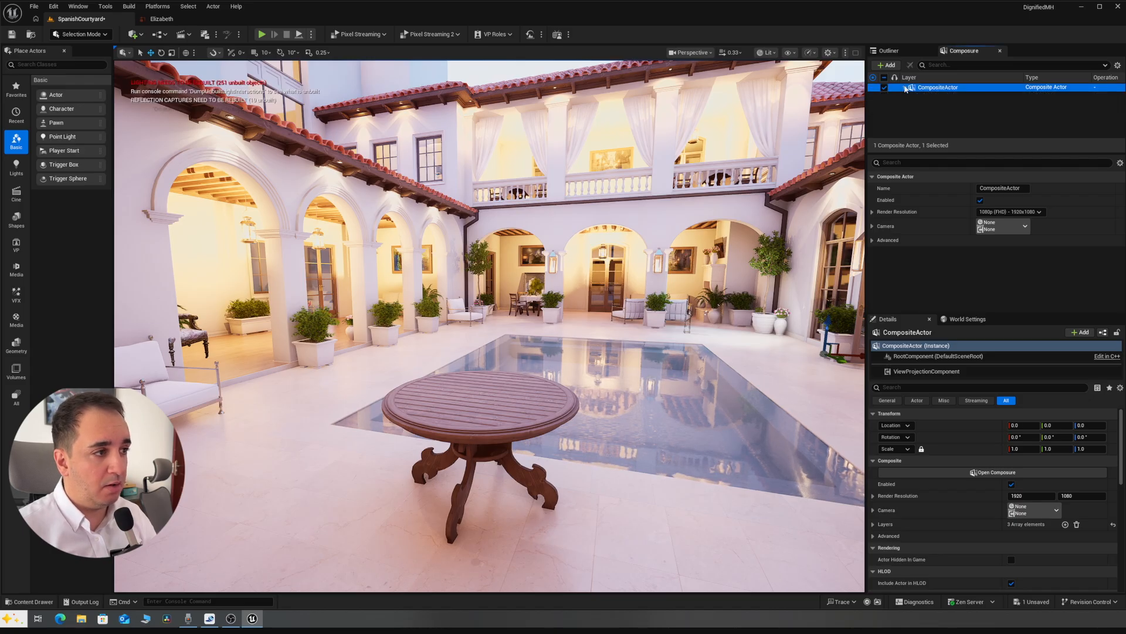
click(905, 87)
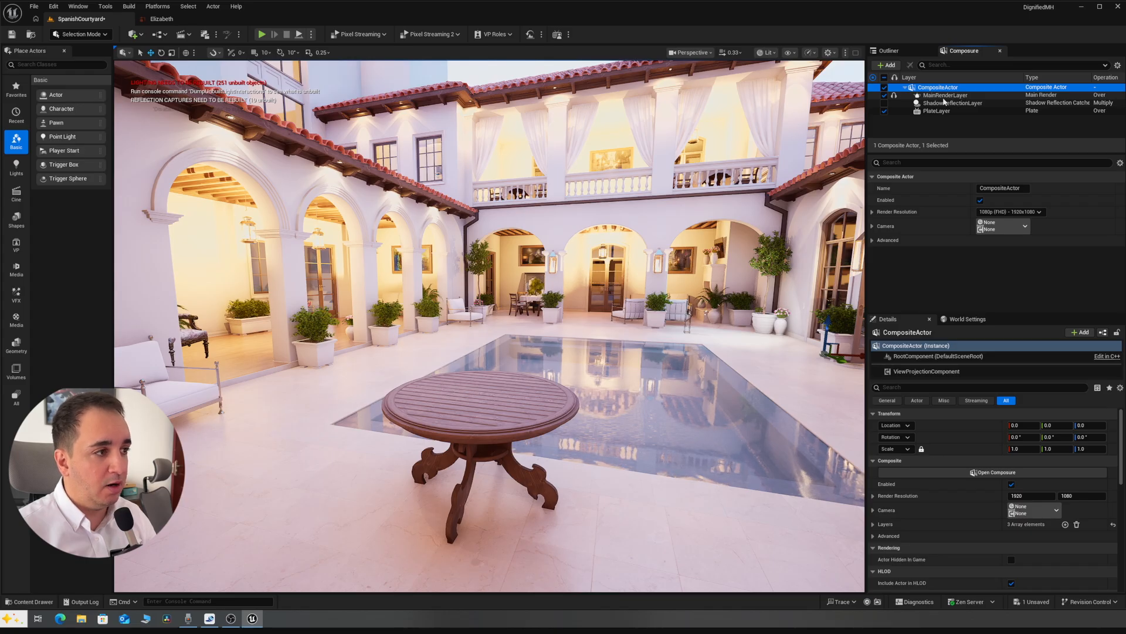
- Disable the MainRenderLayer to view the plate layer beneath it, and re-enable it
mouse_move(837, 131)
right_down()
mouse_move(813, 130)
mouse_move(843, 129)
right_up()
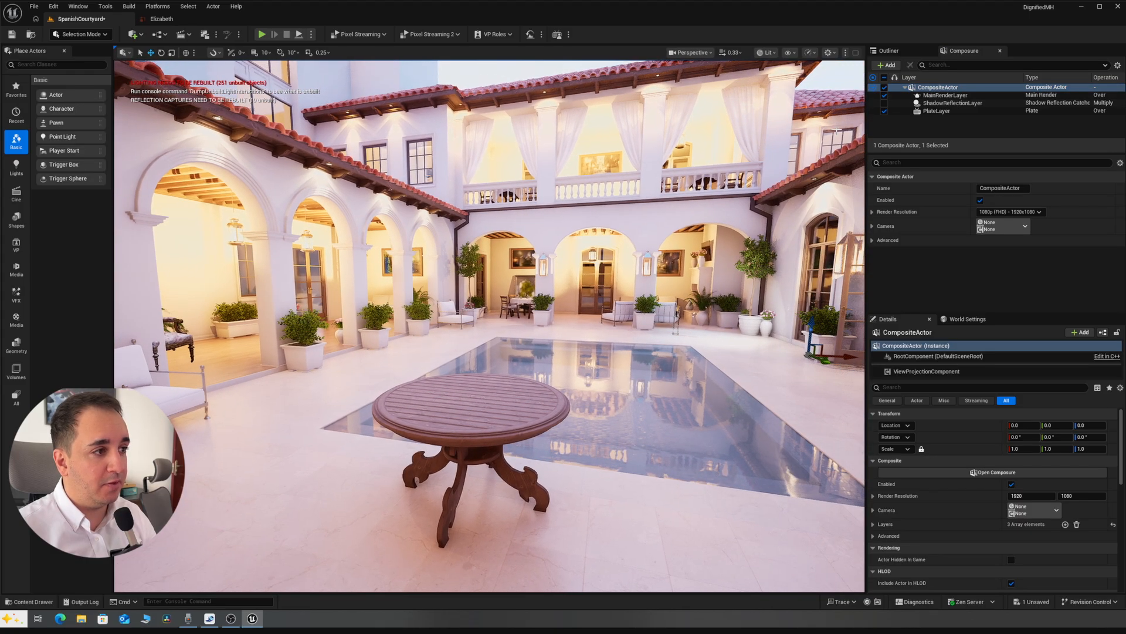
click(884, 95)
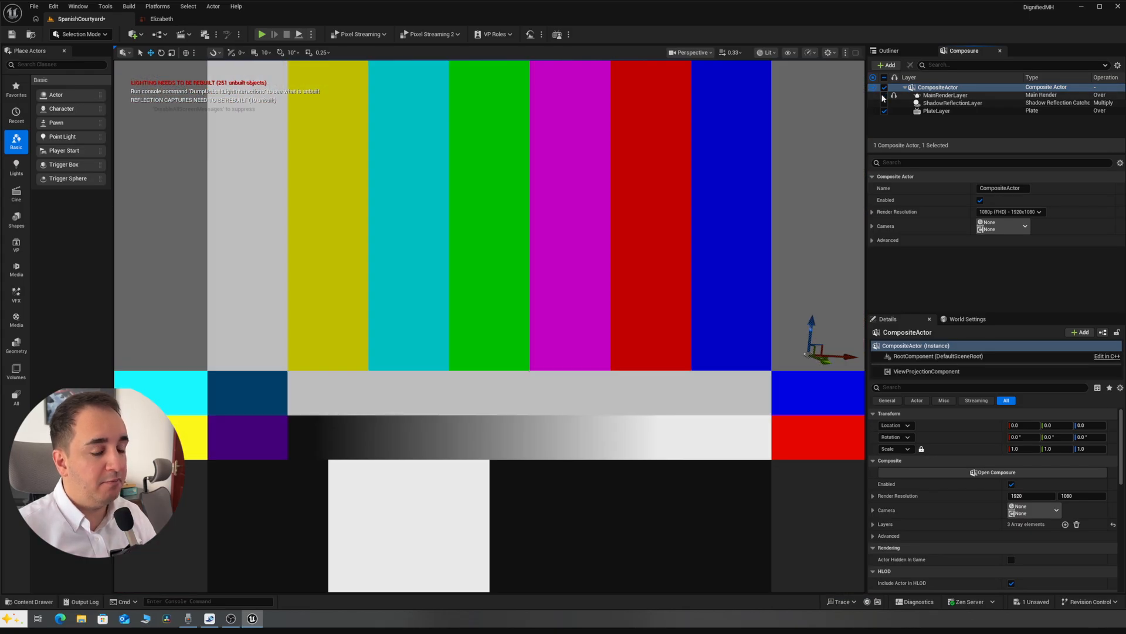
click(884, 95)
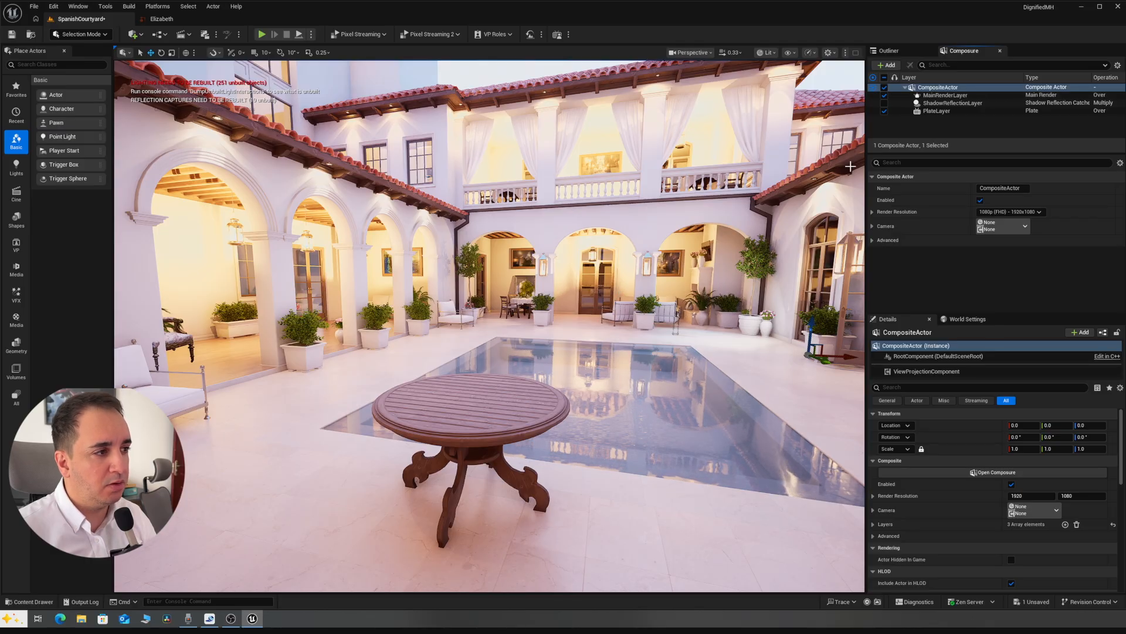
- Inspect the PlateLayer's properties, and reselect the CompositeActor
click(938, 111)
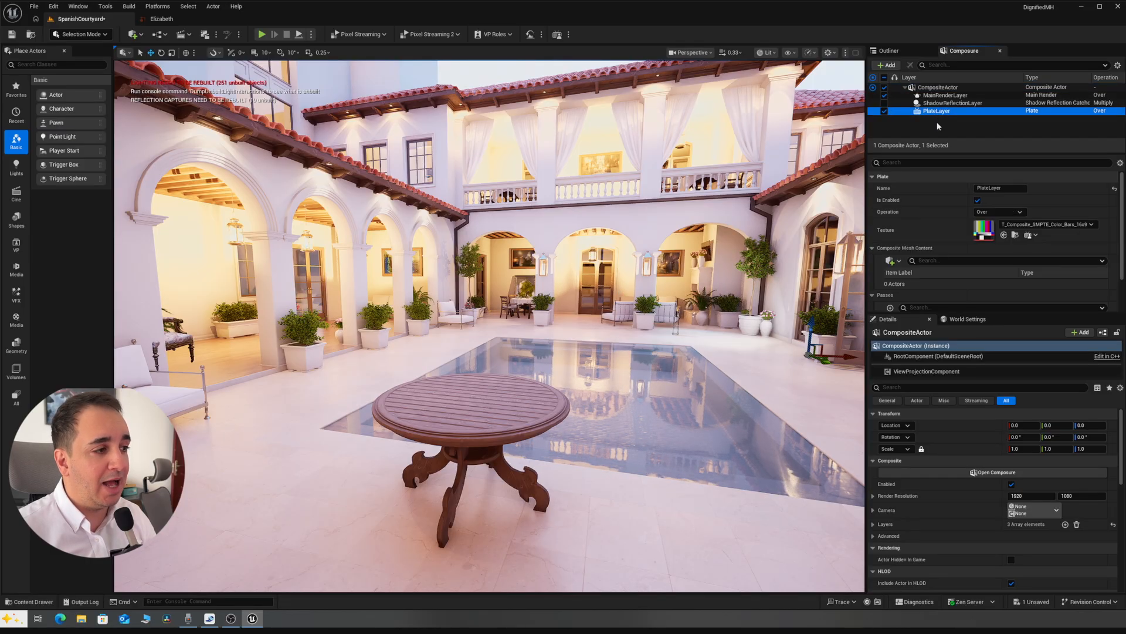
click(943, 125)
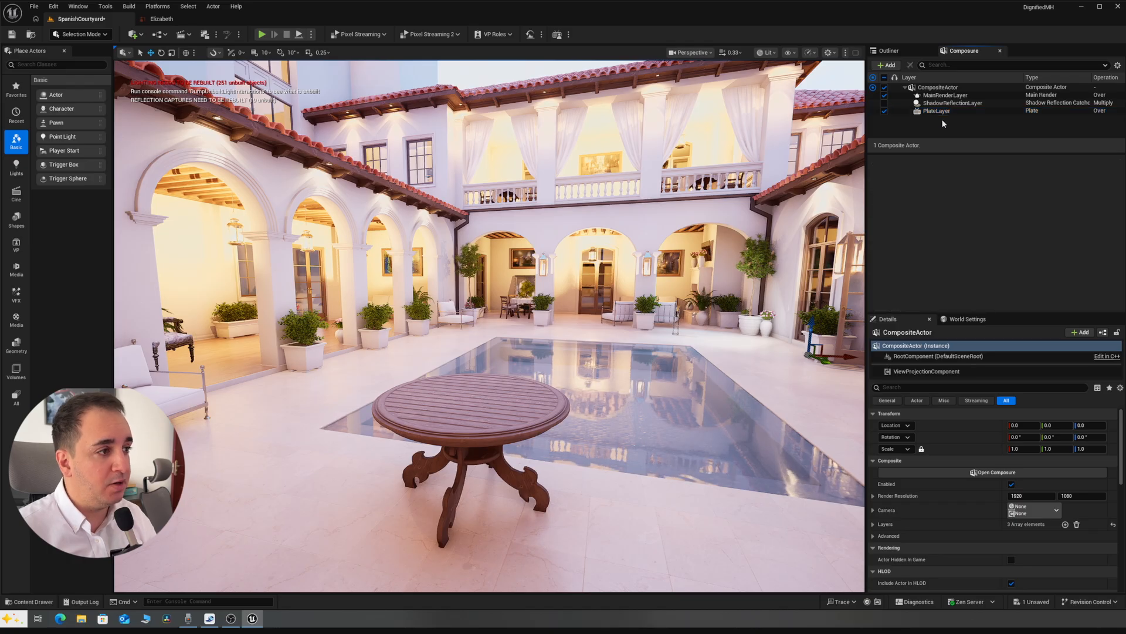
click(937, 88)
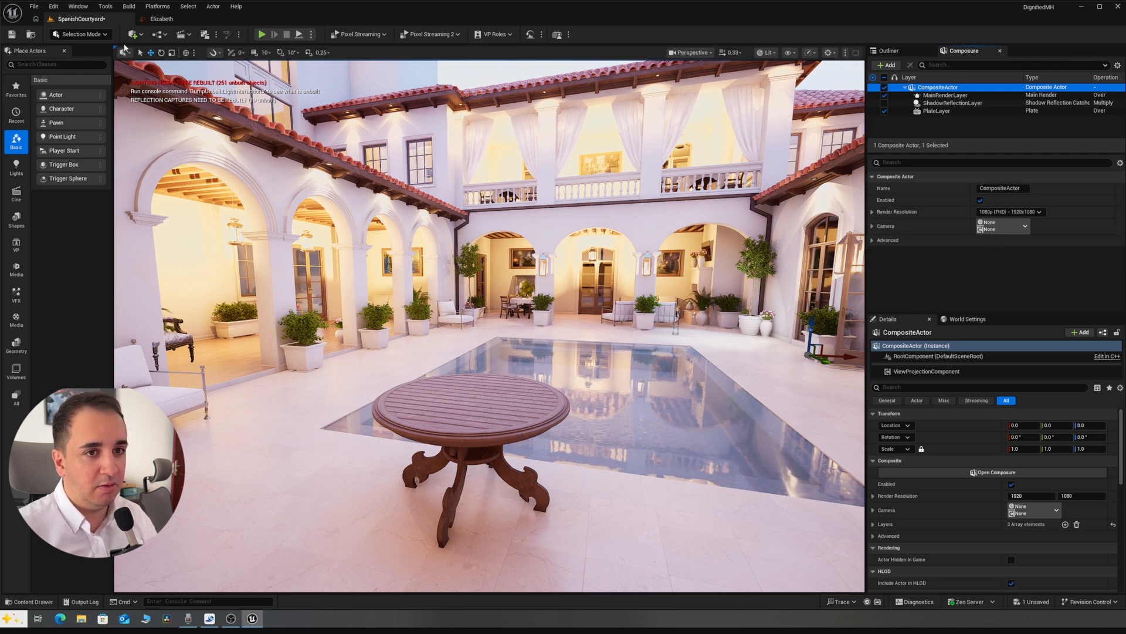
- Search the level's actors for "cam", select the CineCameraActor and frame it in the viewport
click(895, 51)
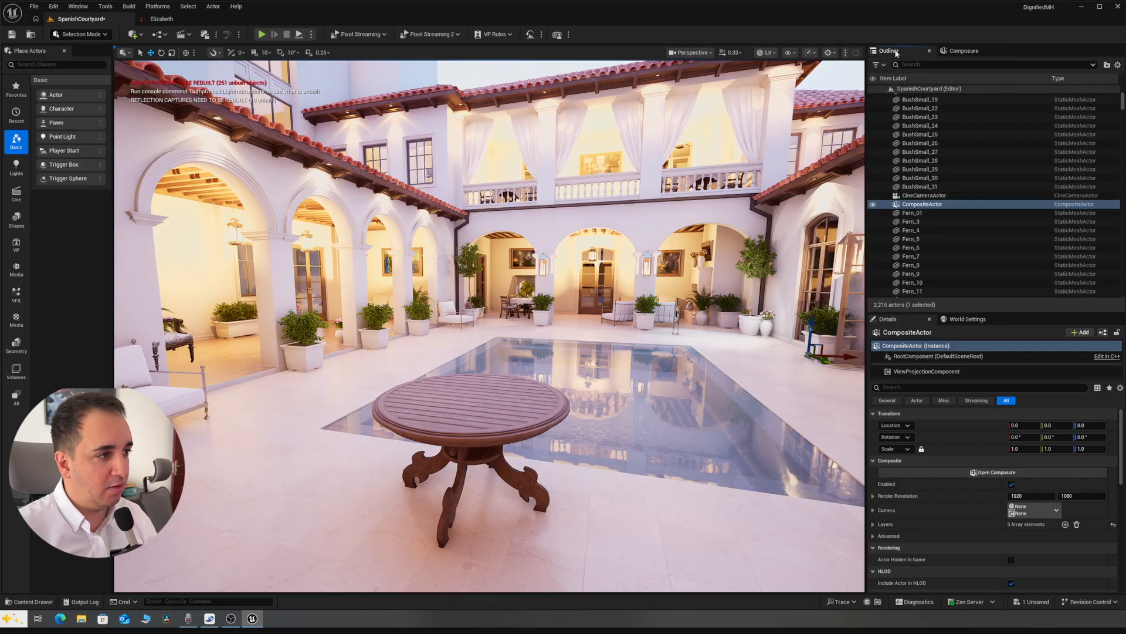
click(925, 64)
text(cam)
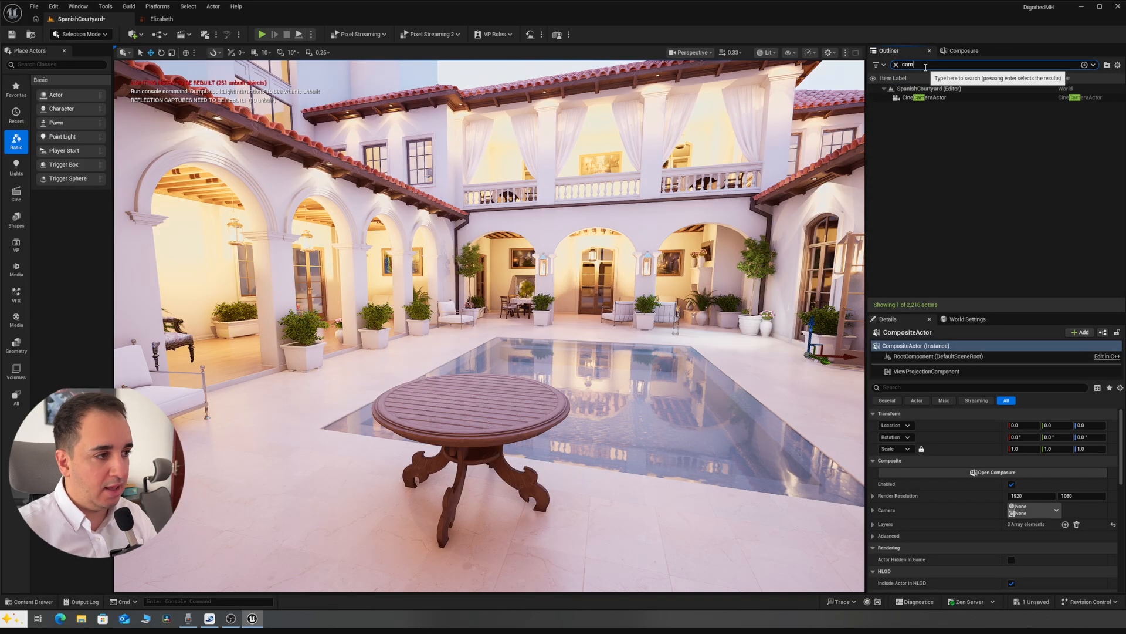
click(919, 99)
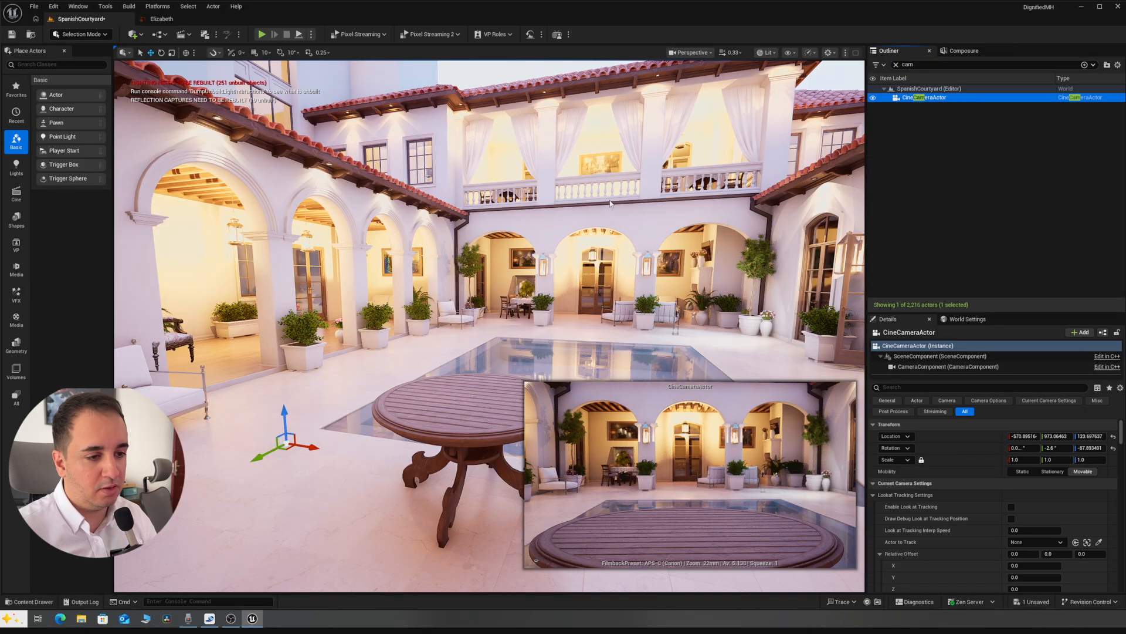
key(f)
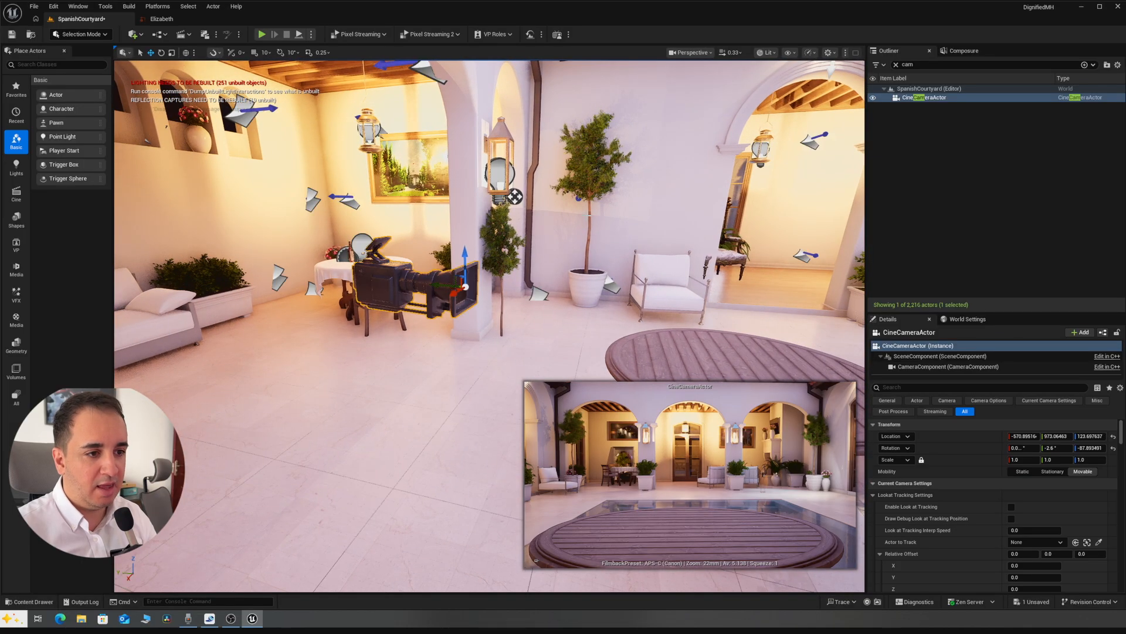
right_drag(507, 223, 581, 252)
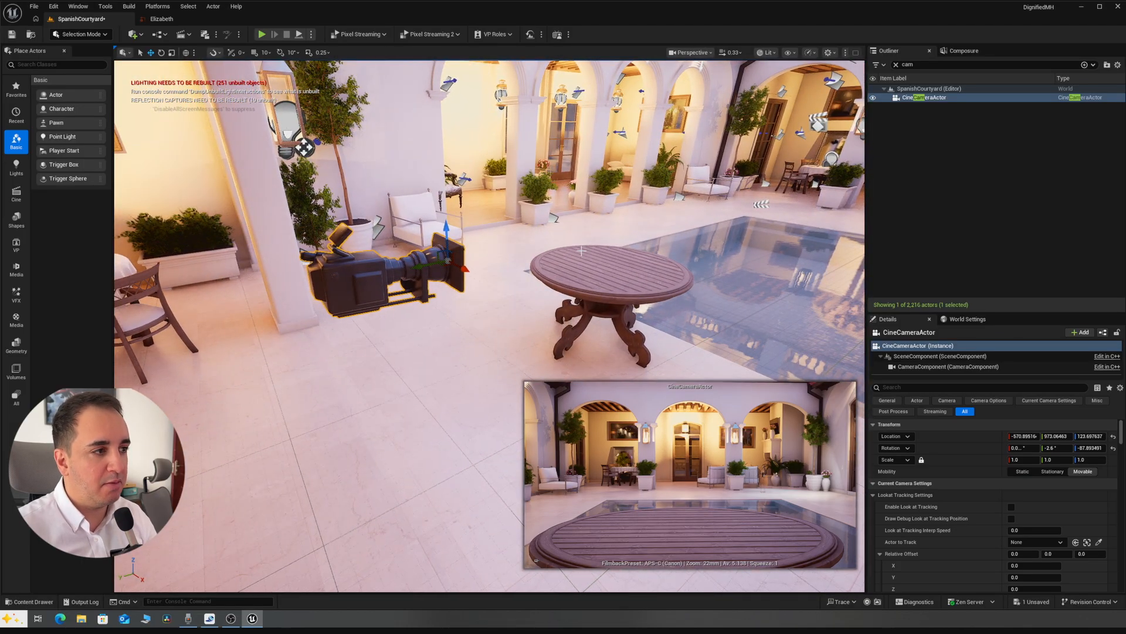
- Assign the CineCameraActor as the CompositeActor's camera in Composure
click(961, 51)
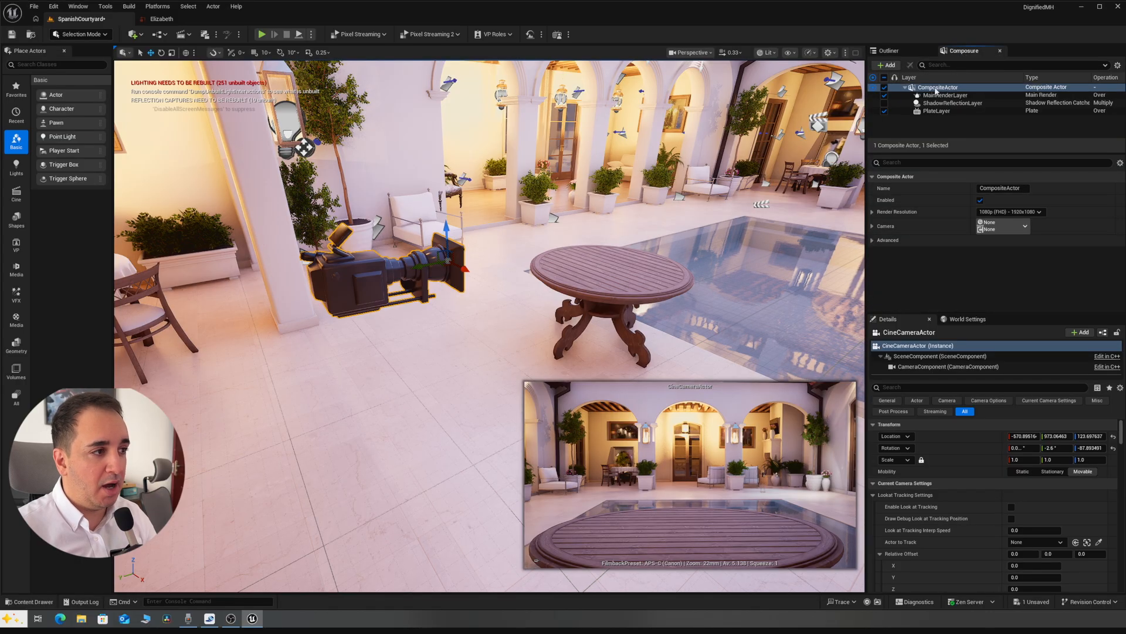
click(1007, 226)
click(1021, 336)
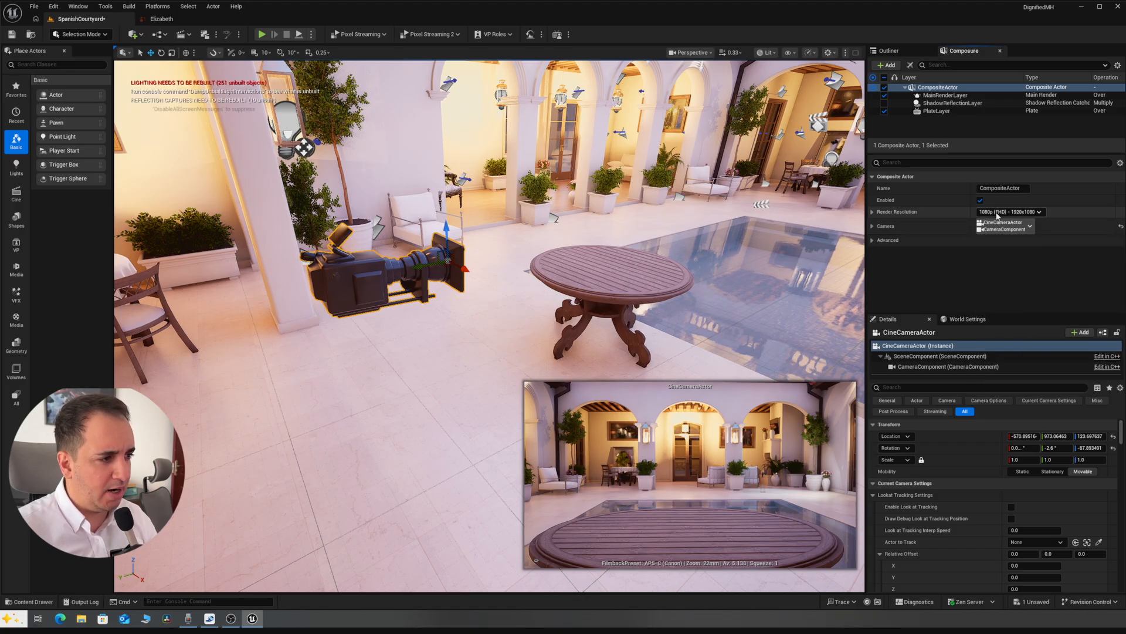
- Examine the CompositeActor's Render Resolution, Camera and Advanced settings
click(873, 226)
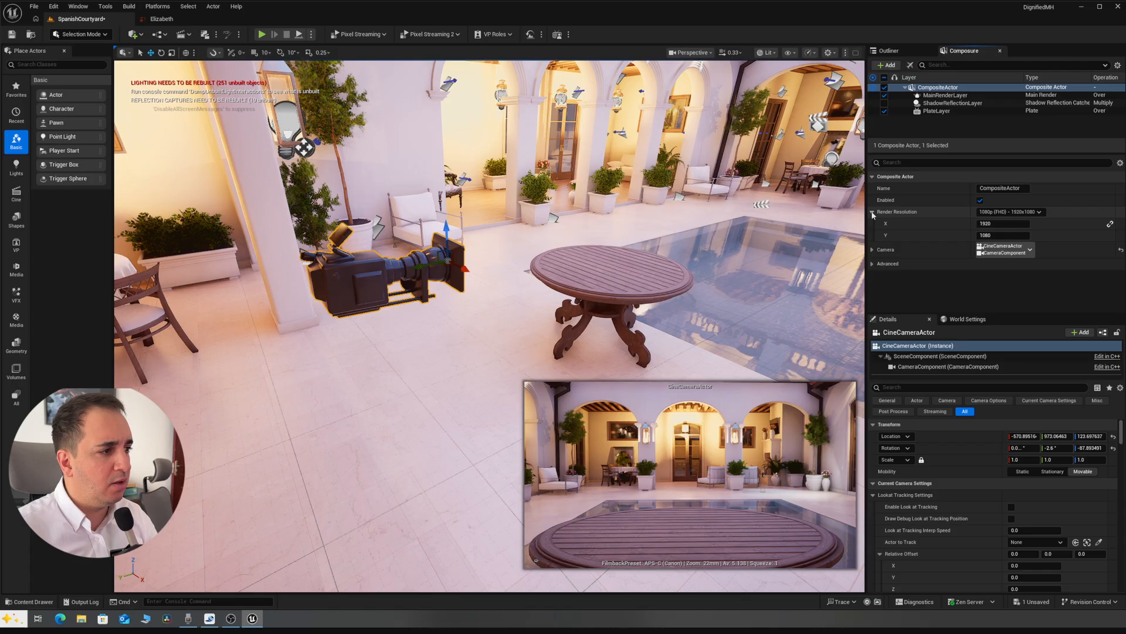
click(872, 226)
click(872, 240)
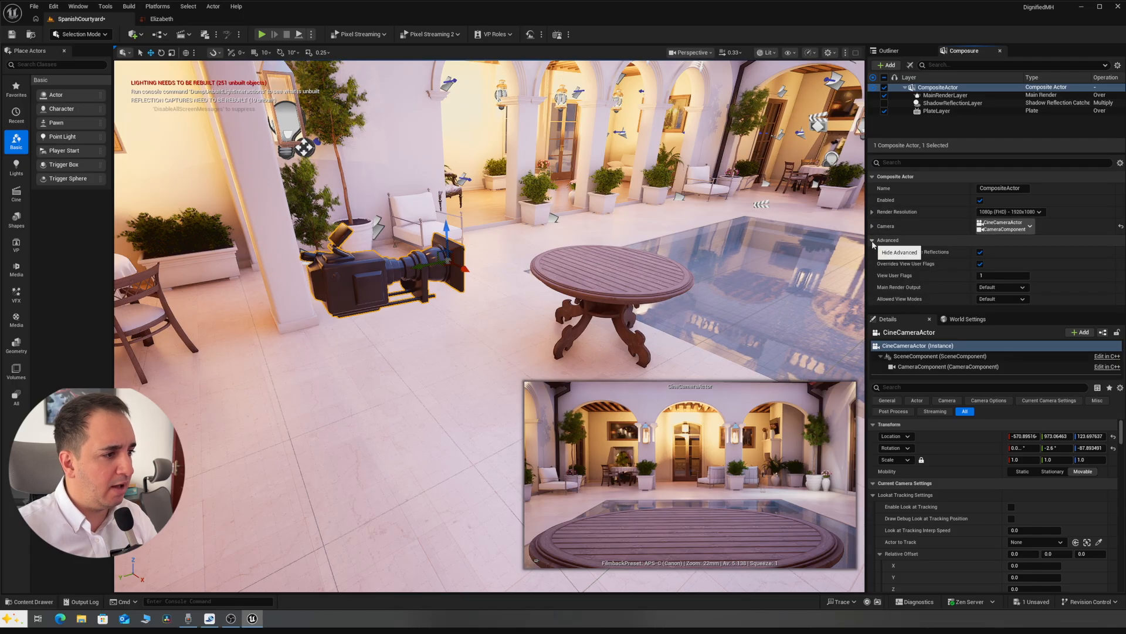
click(872, 240)
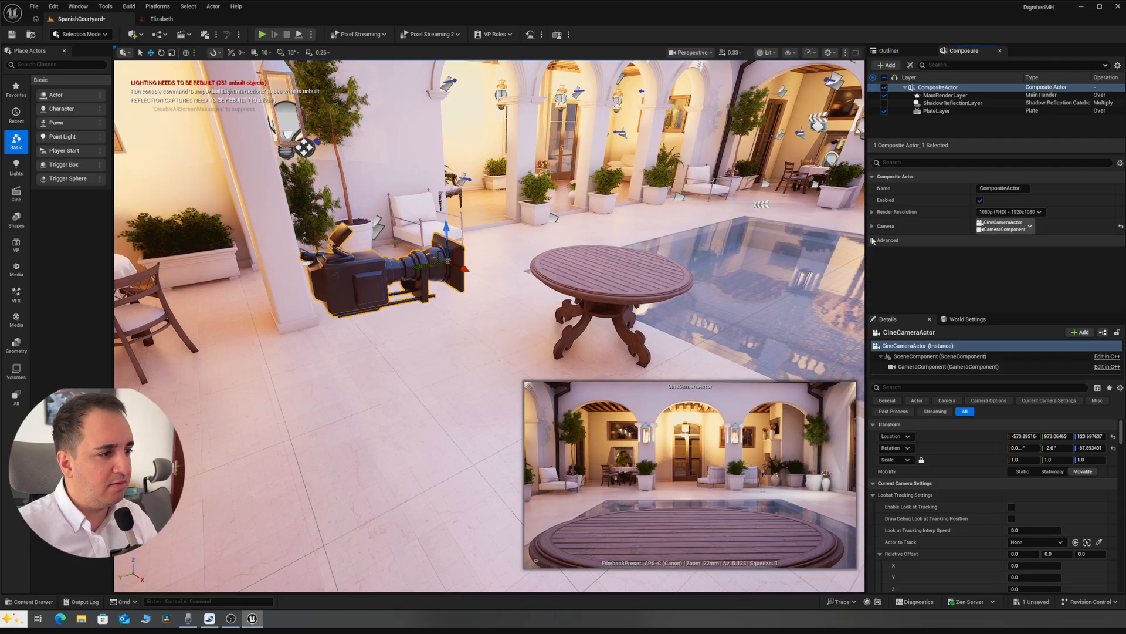
click(872, 226)
click(872, 227)
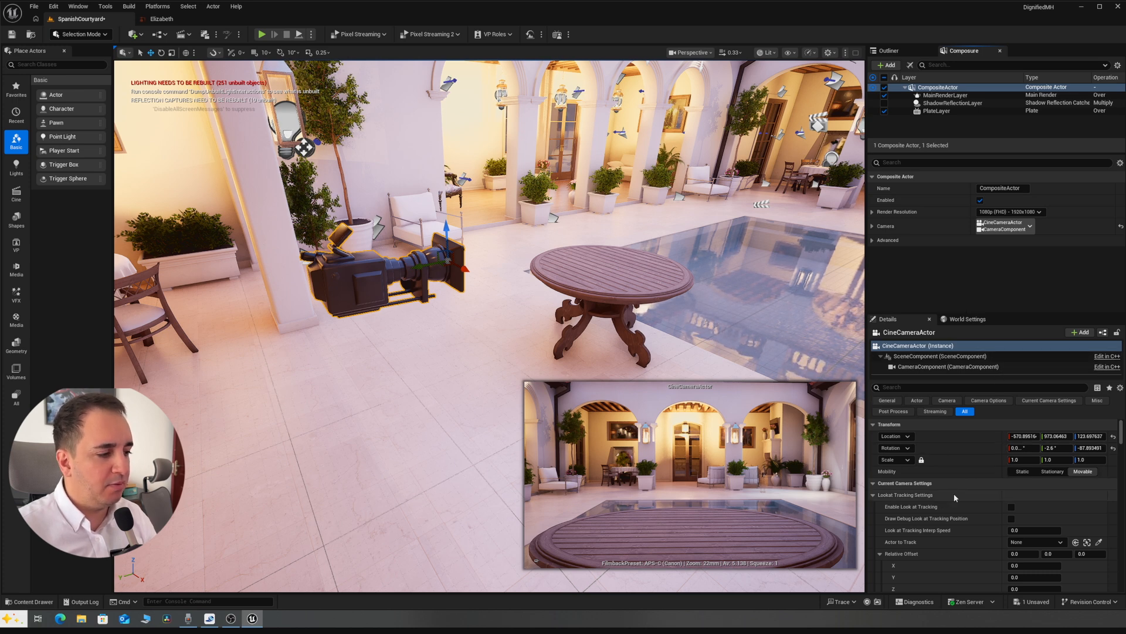
- Examine the CineCameraActor's Filmback and Lens Settings, with the Lookat Tracking Settings collapsed
scroll(955, 498, down, 2)
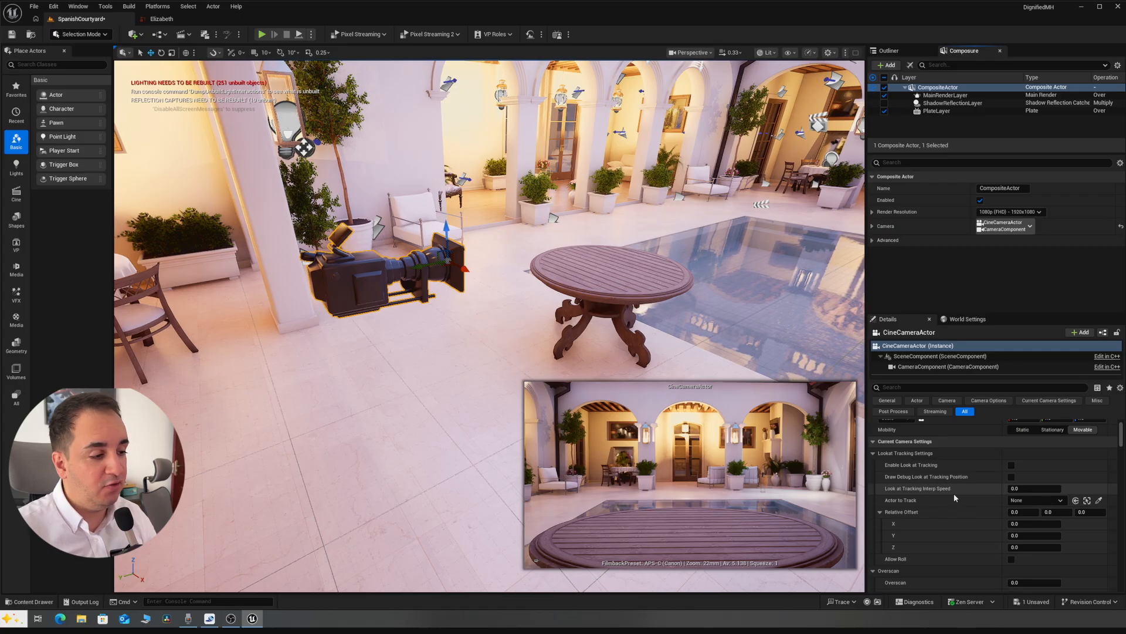
scroll(938, 461, up, 2)
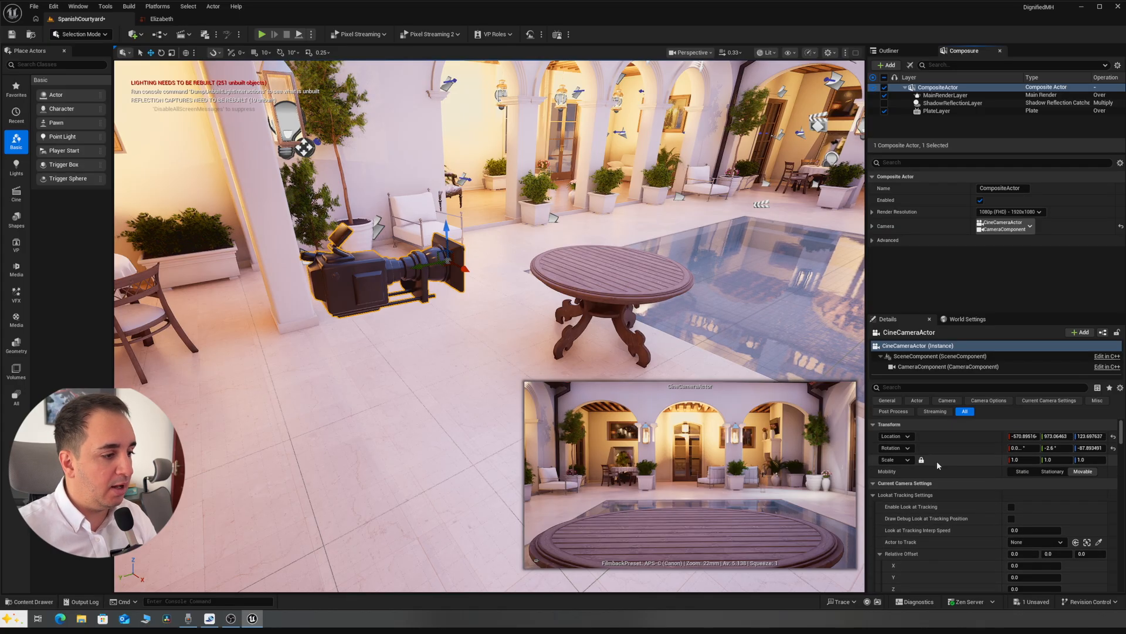
click(874, 495)
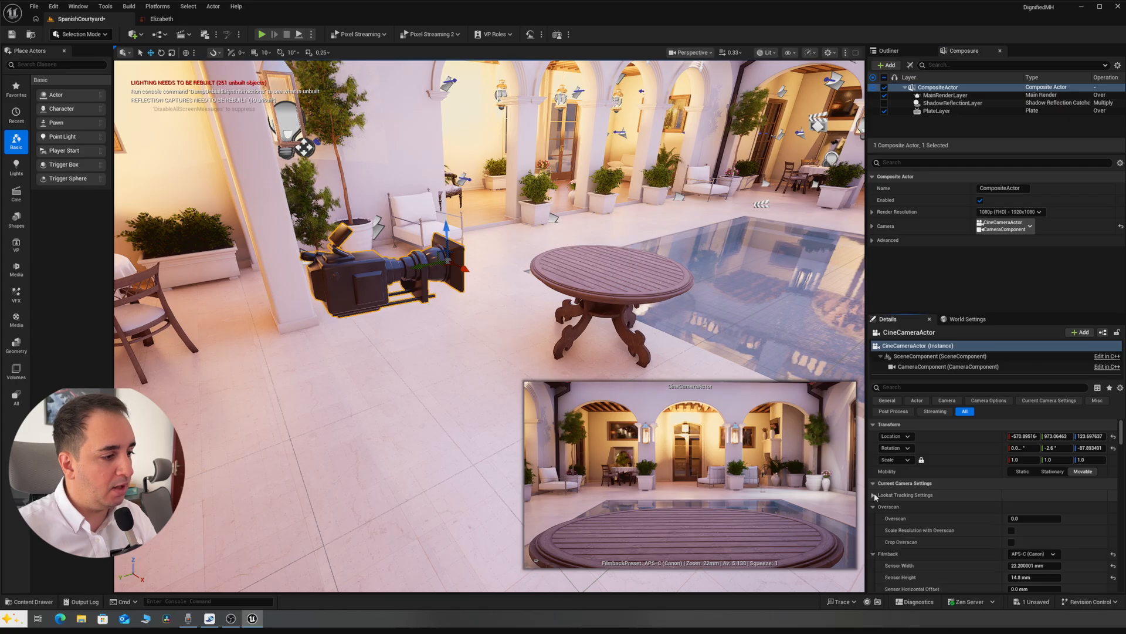
scroll(978, 559, down, 1)
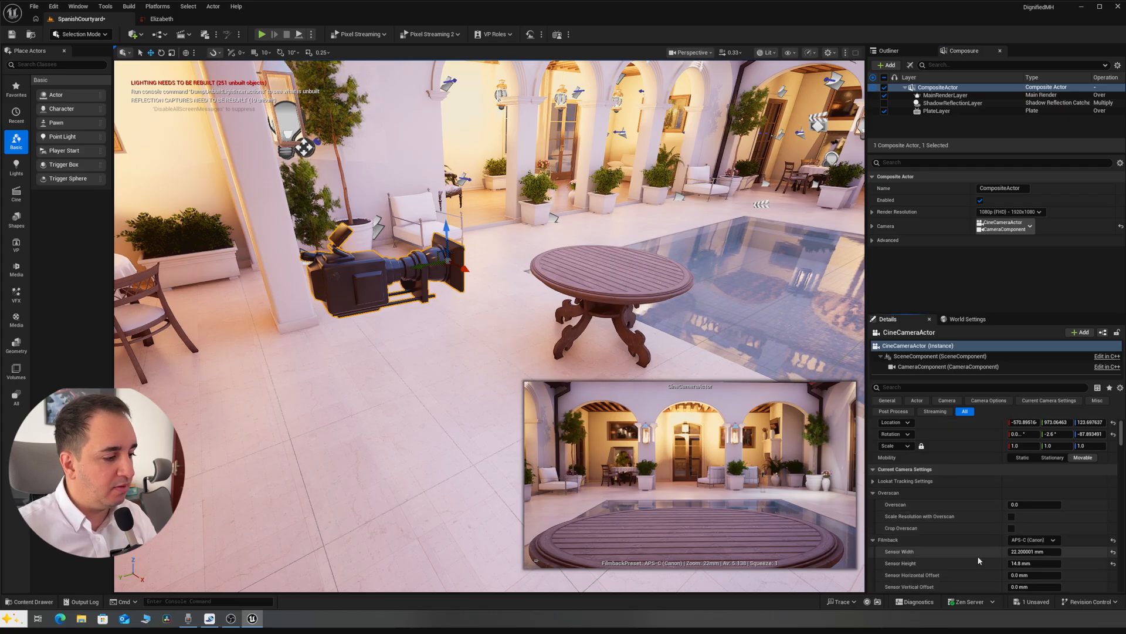
scroll(977, 555, down, 4)
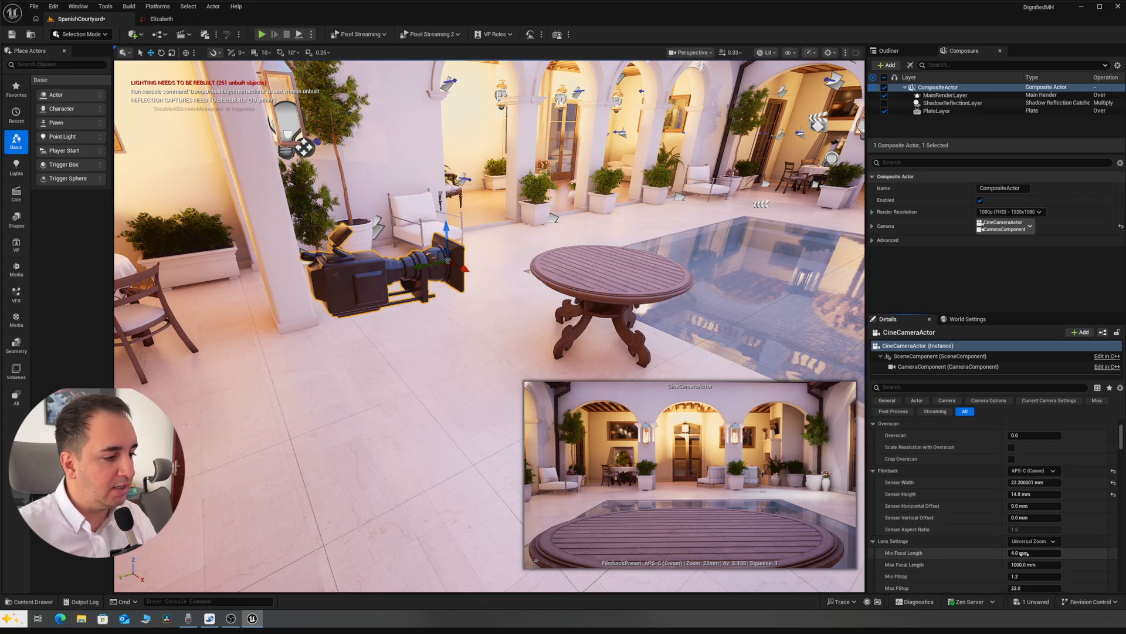
scroll(1021, 557, down, 2)
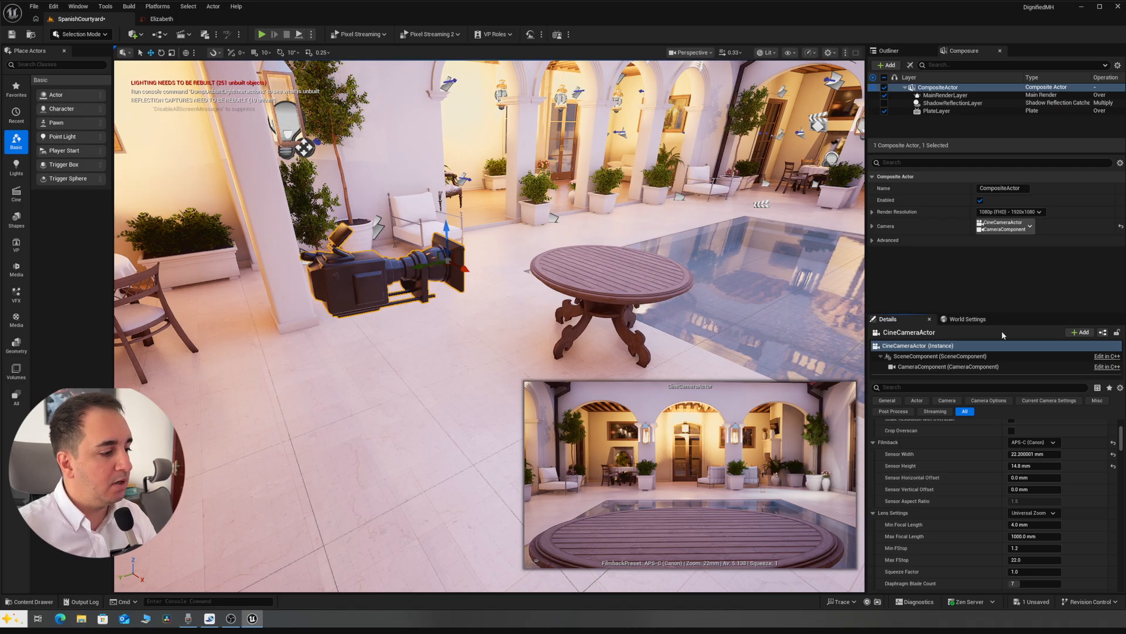
scroll(1005, 482, down, 3)
scroll(1005, 482, up, 4)
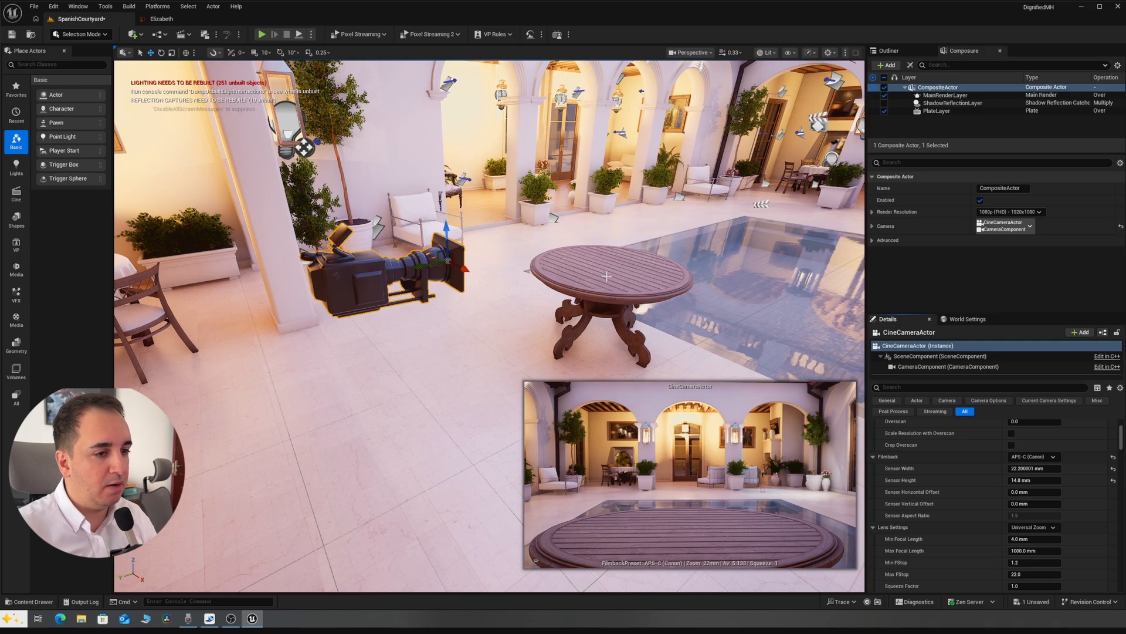
- Set the PlateLayer's texture to BlackmagicMediaSource_1 from the media profile
click(937, 97)
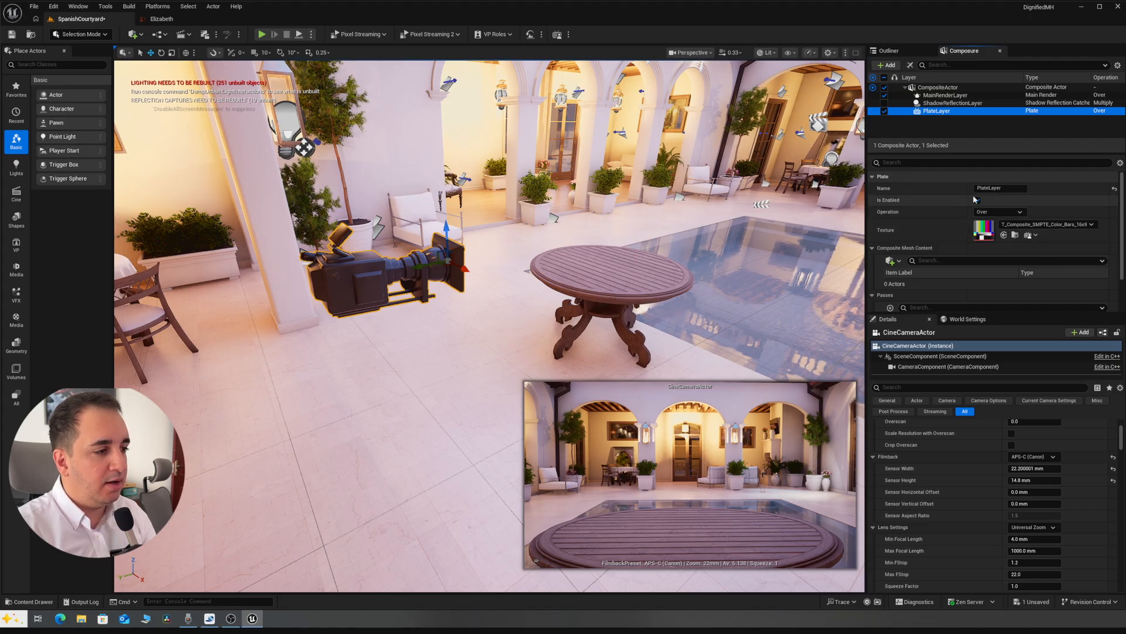
click(1030, 236)
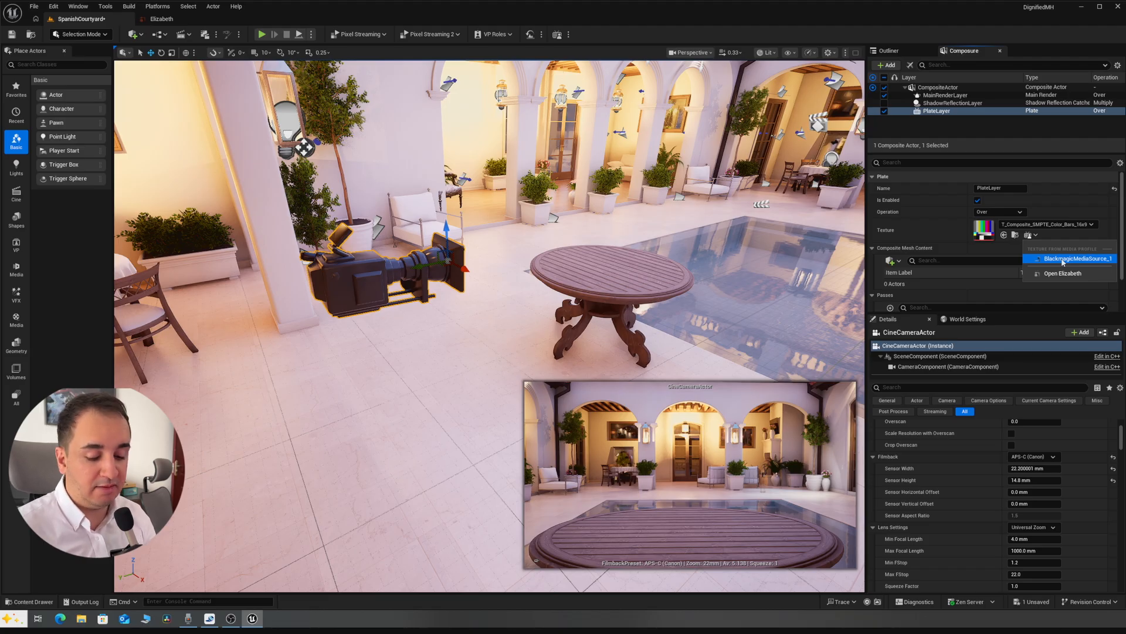
click(1063, 260)
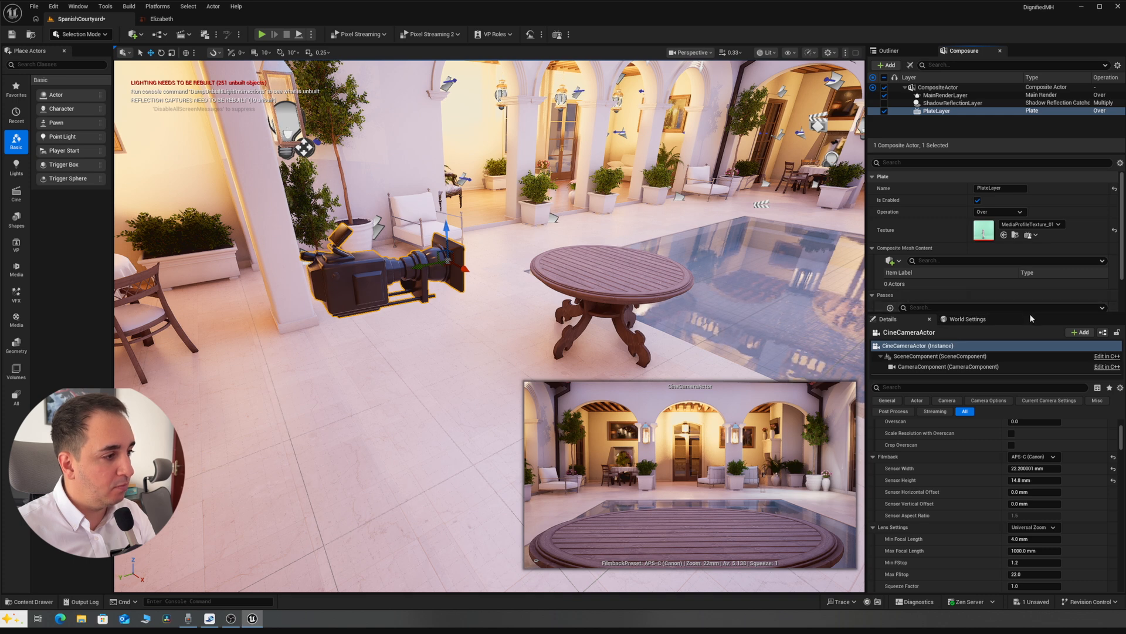
- Enlarge the PlateLayer's settings area and place a Composite Mesh Actor in its Composite Mesh Content
drag(1029, 314, 1033, 440)
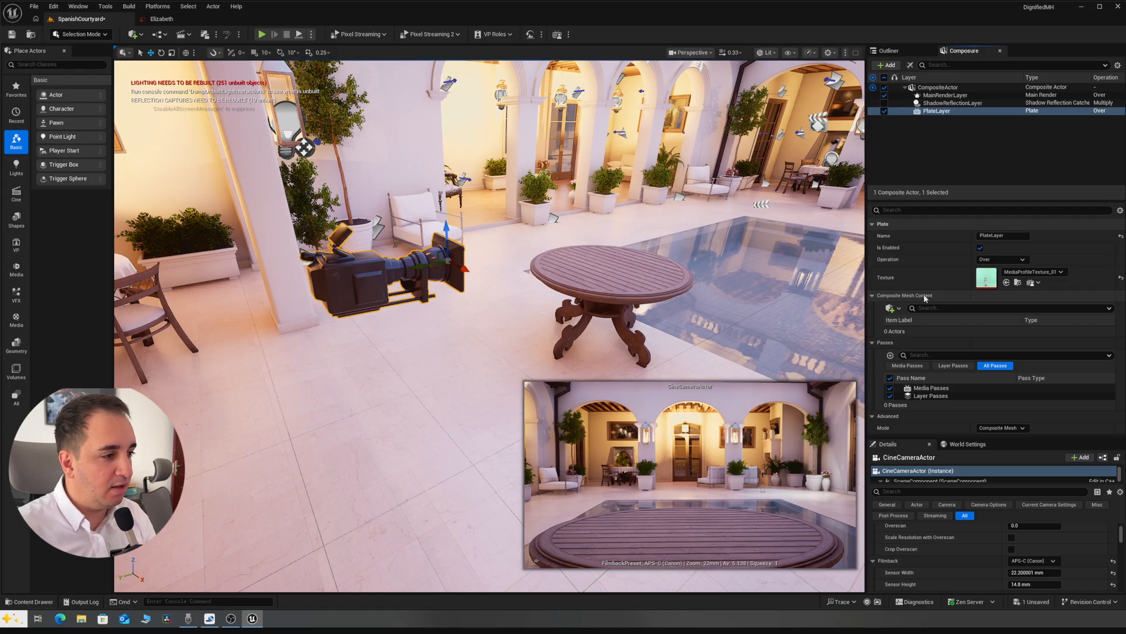
click(898, 309)
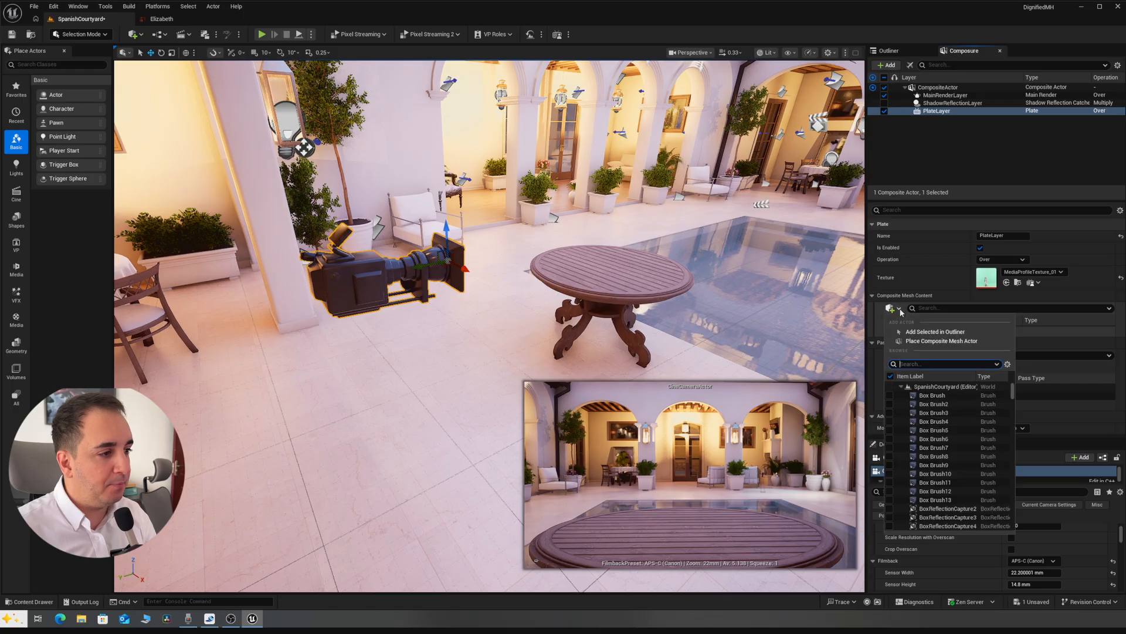
click(930, 341)
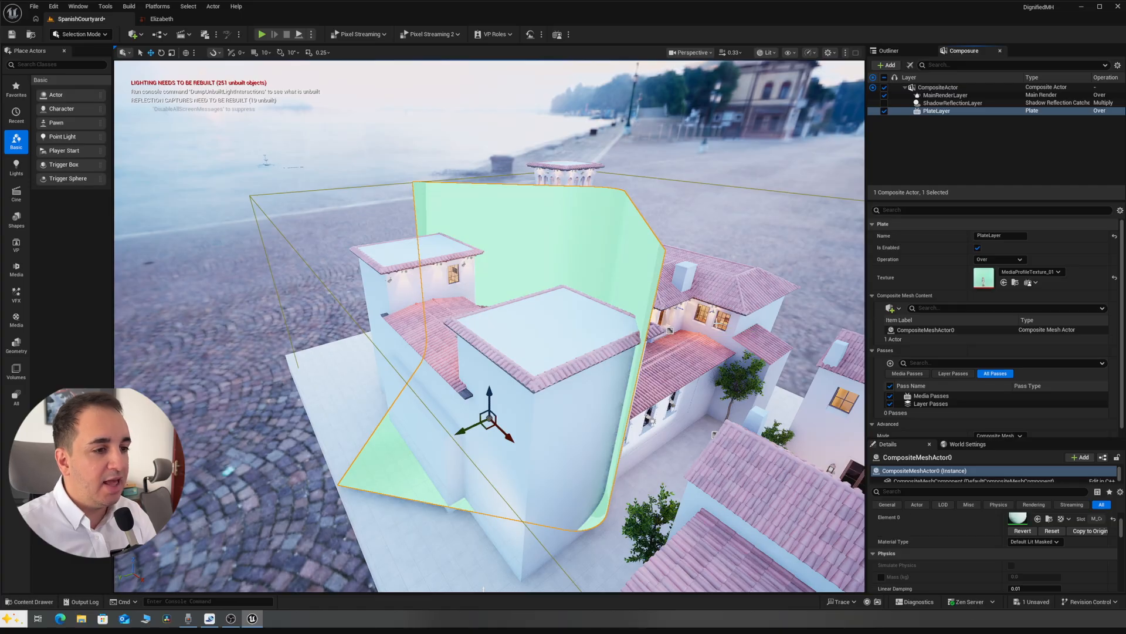
- Select the CineCameraActor and check its position and preview against the new composite mesh
right_drag(505, 323, 549, 337)
key(w)
right_drag(674, 328, 686, 323)
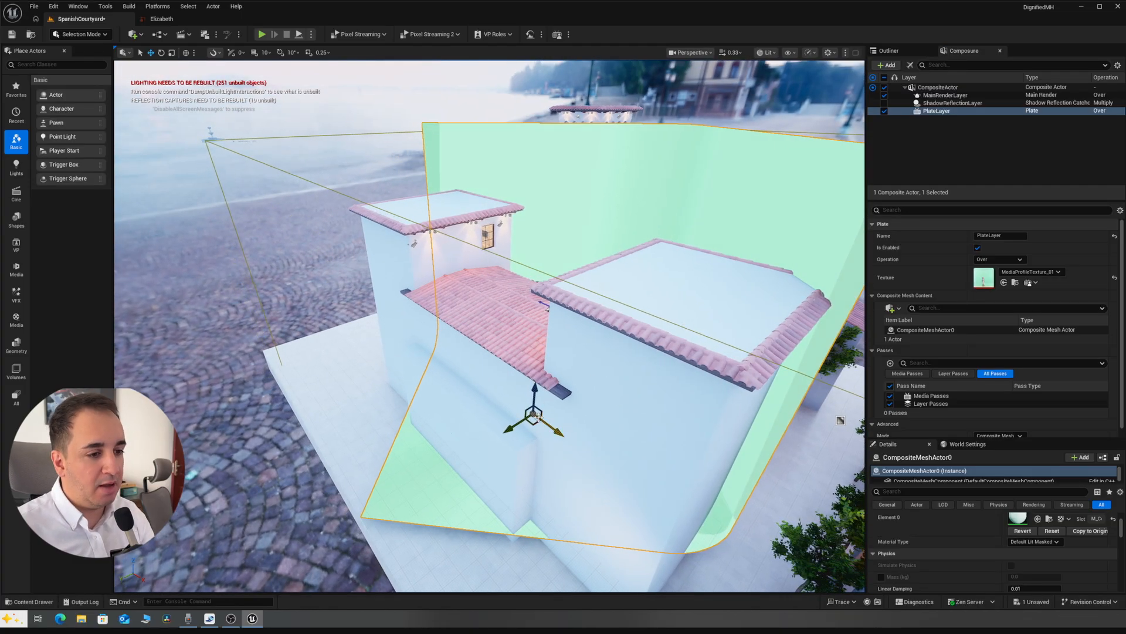
click(889, 51)
click(924, 97)
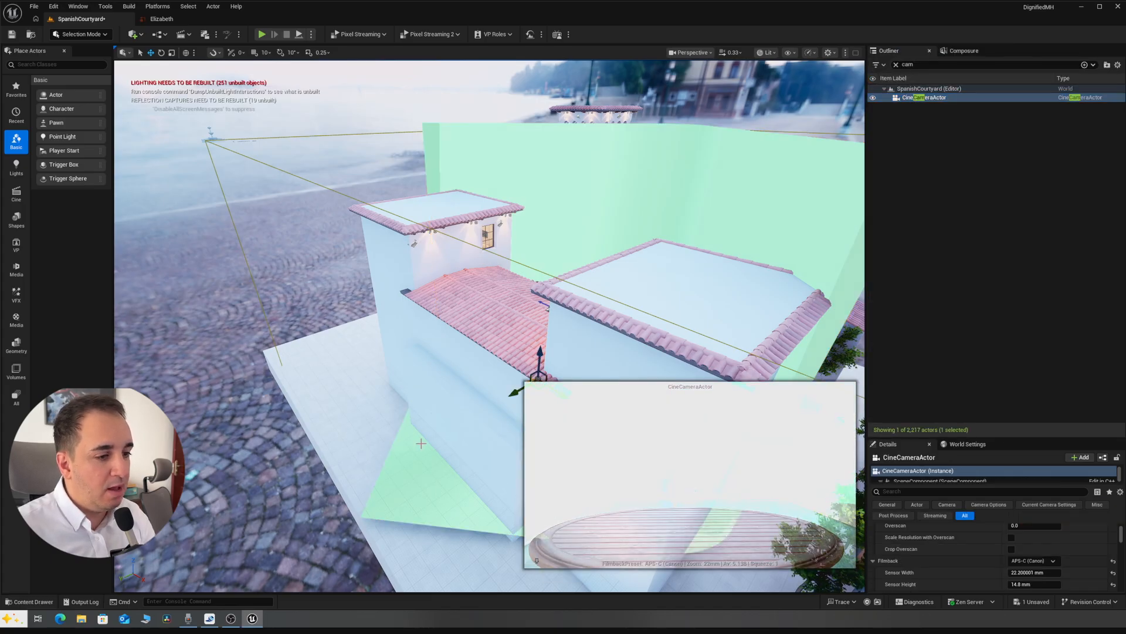
key(f)
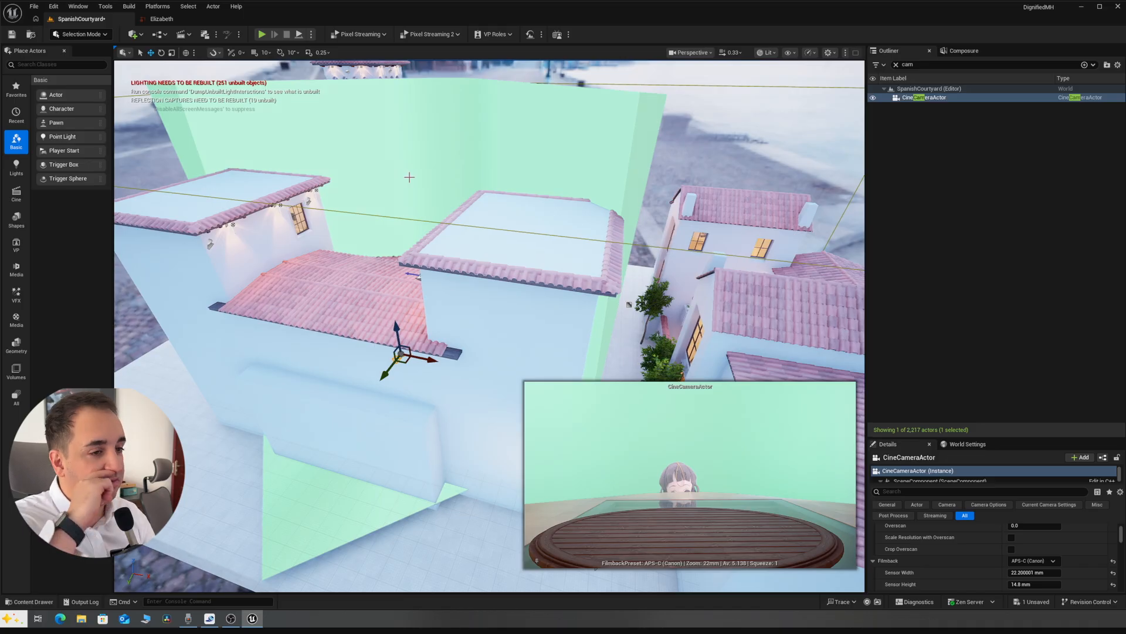
right_drag(420, 228, 392, 271)
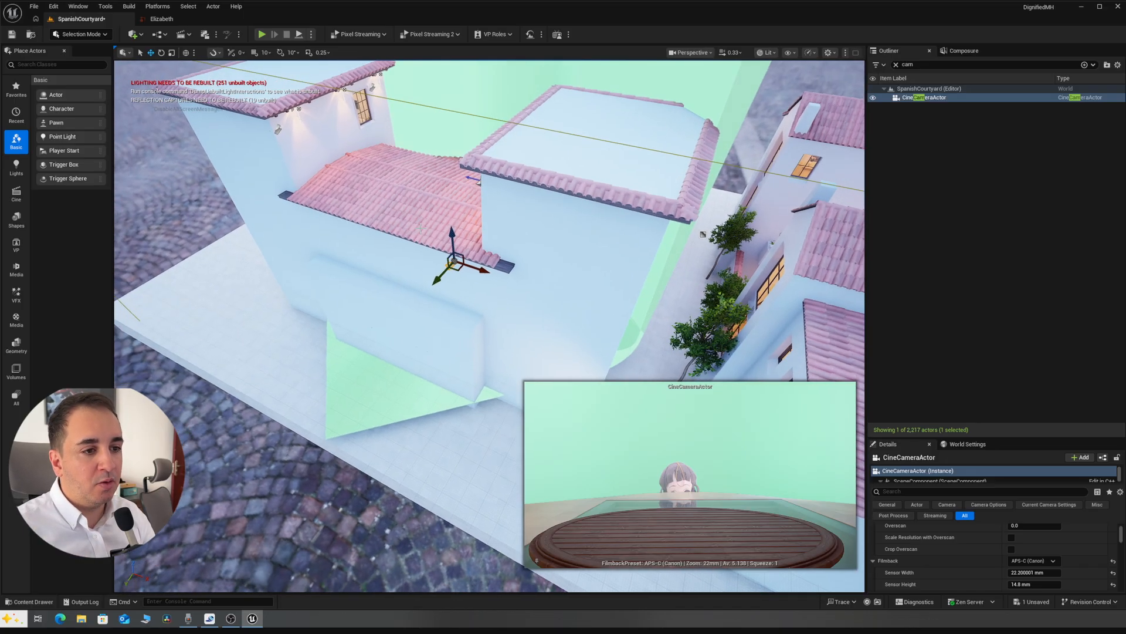
- Scale down the CompositeMeshActor0 backdrop and move it so that it surrounds the CineCameraActor and round table in the courtyard
click(486, 92)
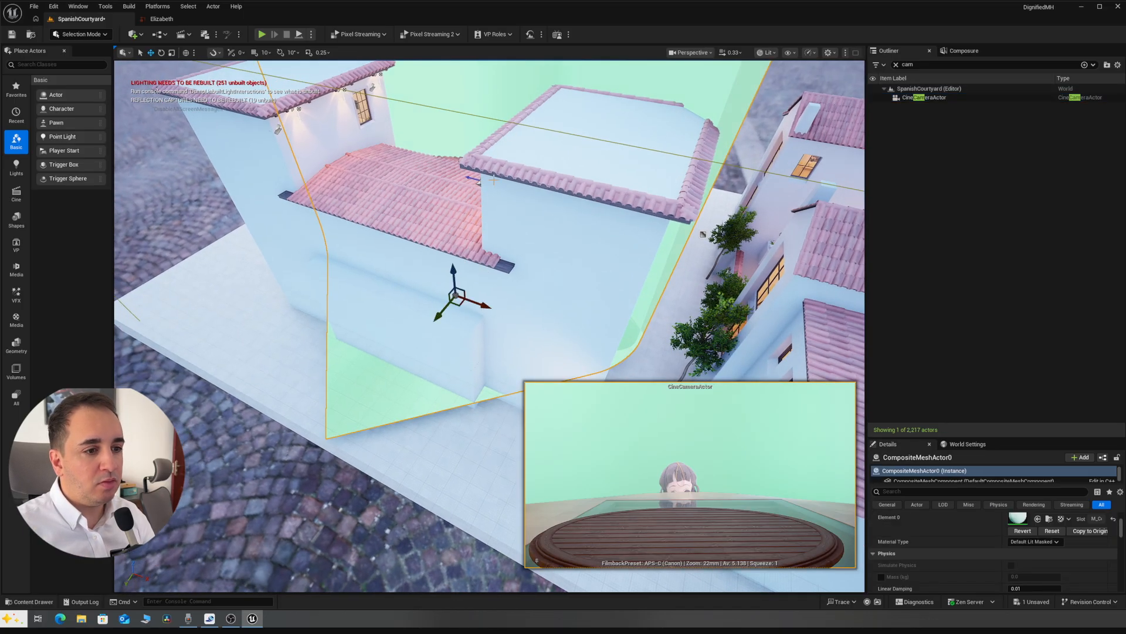
key(r)
drag(456, 296, 437, 364)
key(w)
right_drag(437, 364, 418, 351)
key(s)
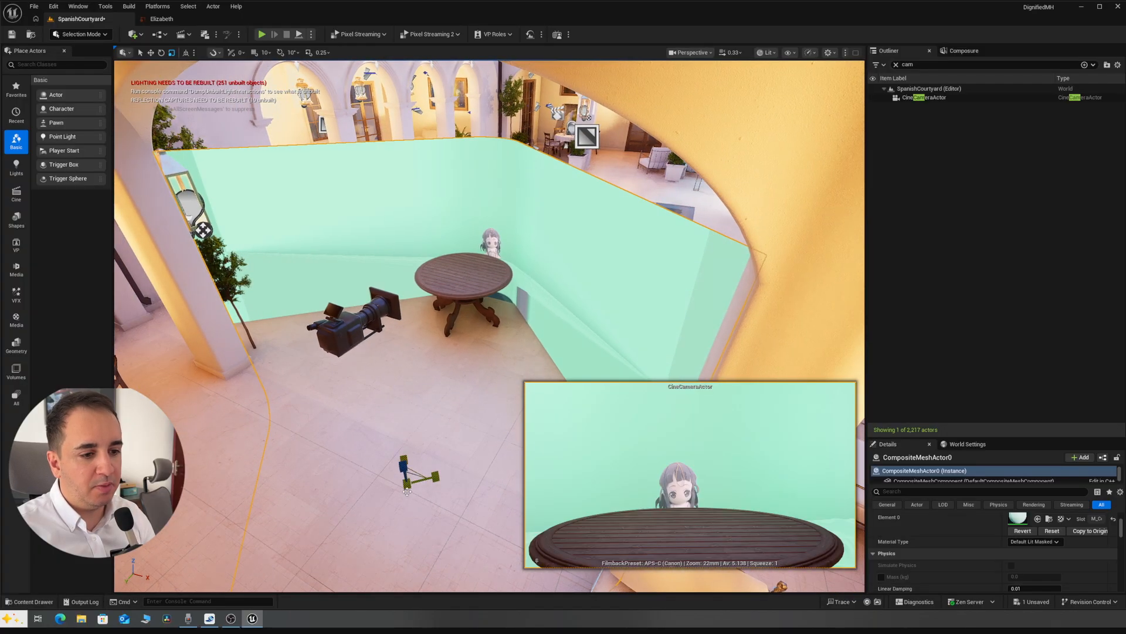
drag(407, 489, 401, 509)
key(w)
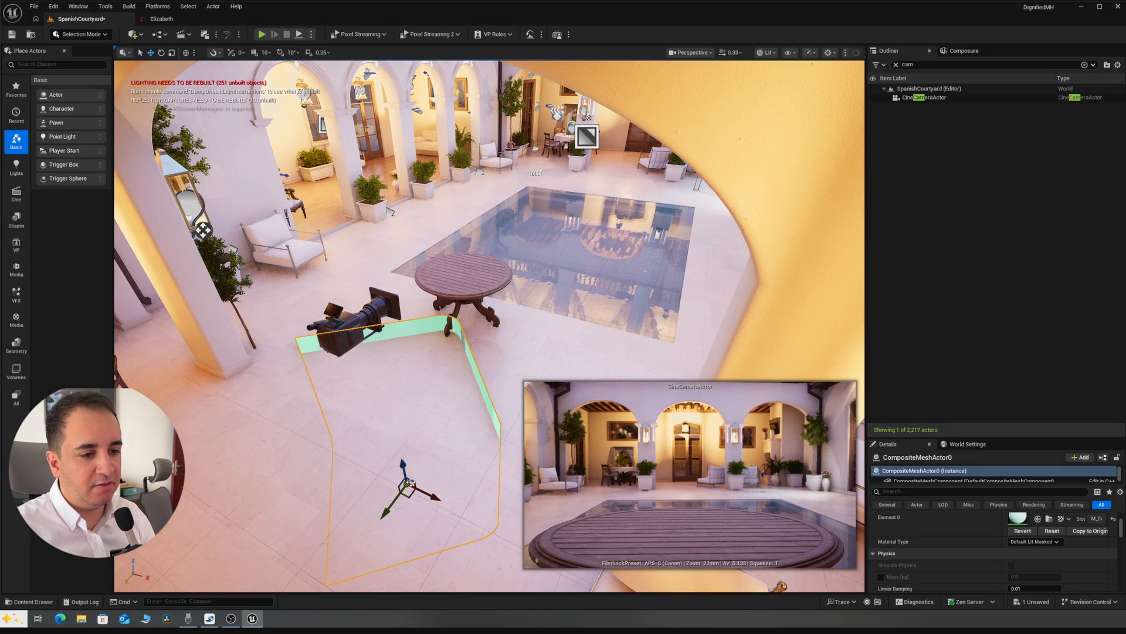
drag(403, 467, 318, 348)
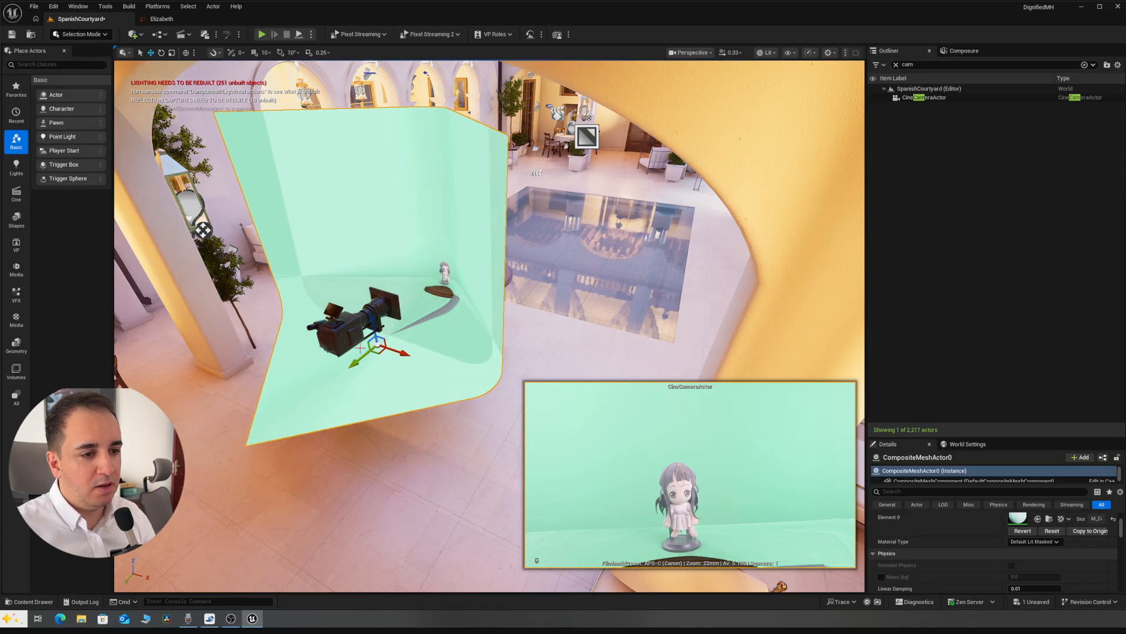
- Scale the CompositeMeshActor0 backdrop down further and move it in front of the cine camera's lens beside the round table
right_drag(361, 348, 399, 349)
key(r)
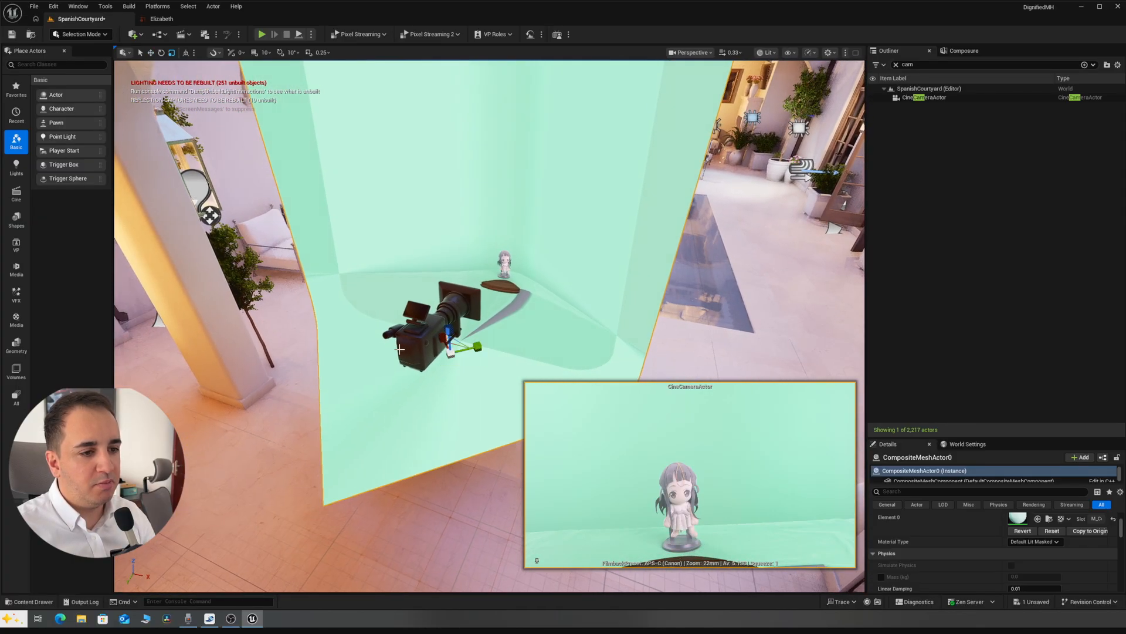
drag(451, 353, 434, 360)
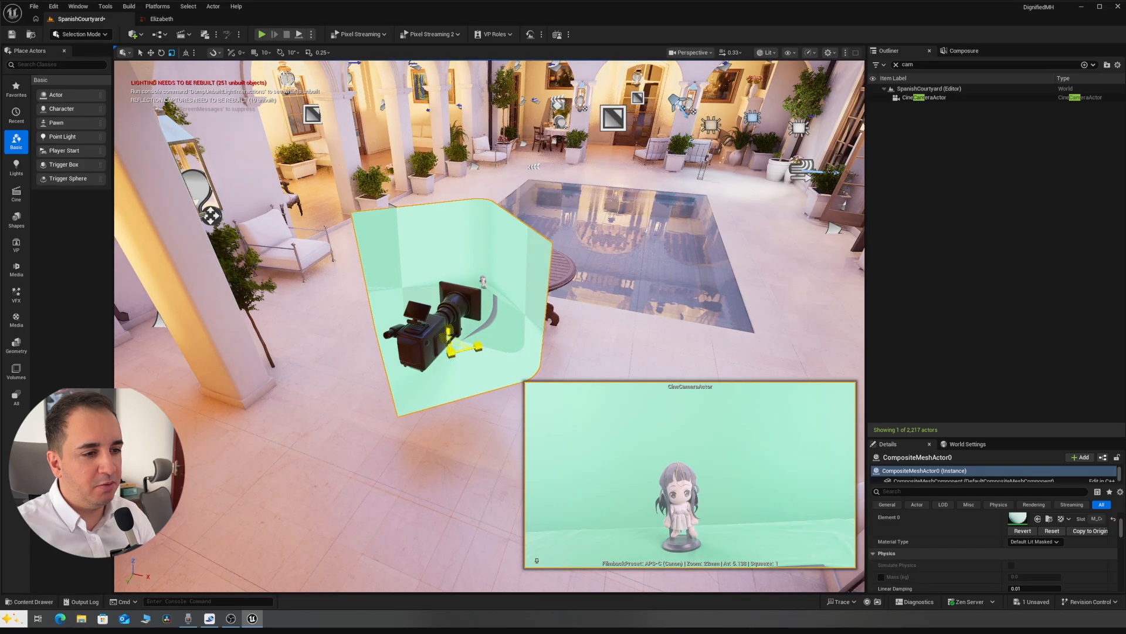
right_drag(570, 344, 472, 331)
key(w)
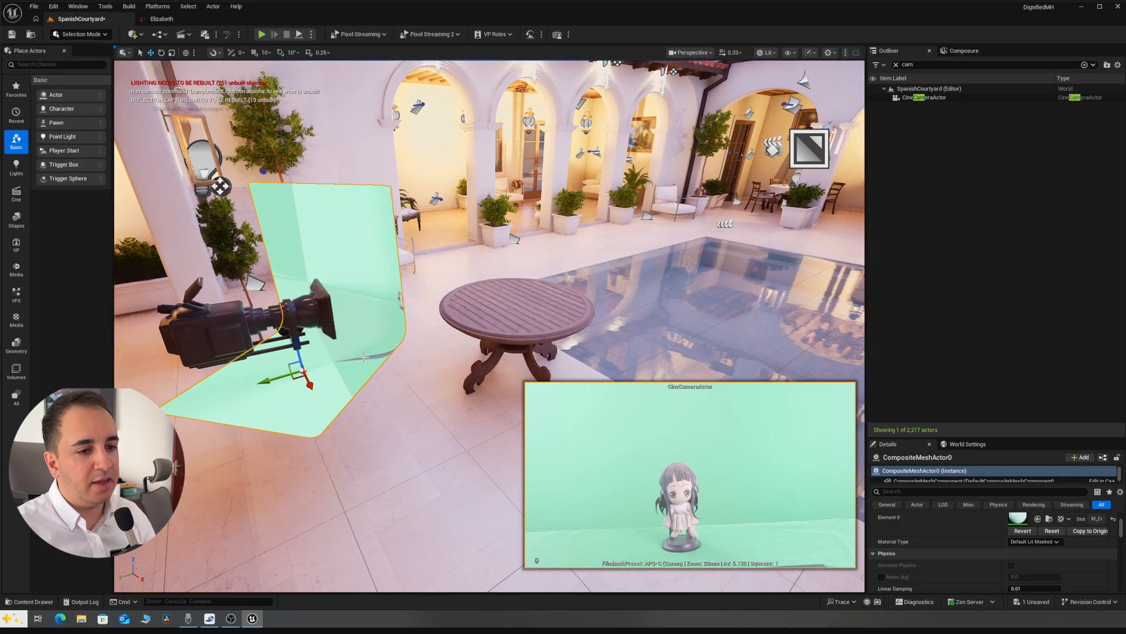
drag(297, 375, 342, 359)
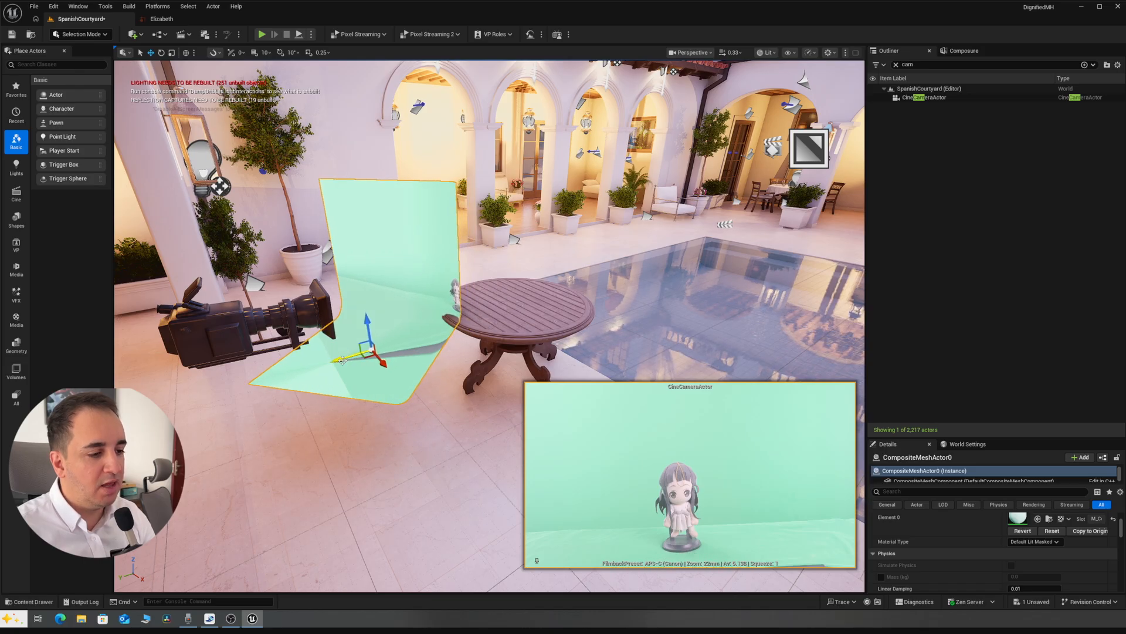
key(a)
right_drag(538, 312, 628, 304)
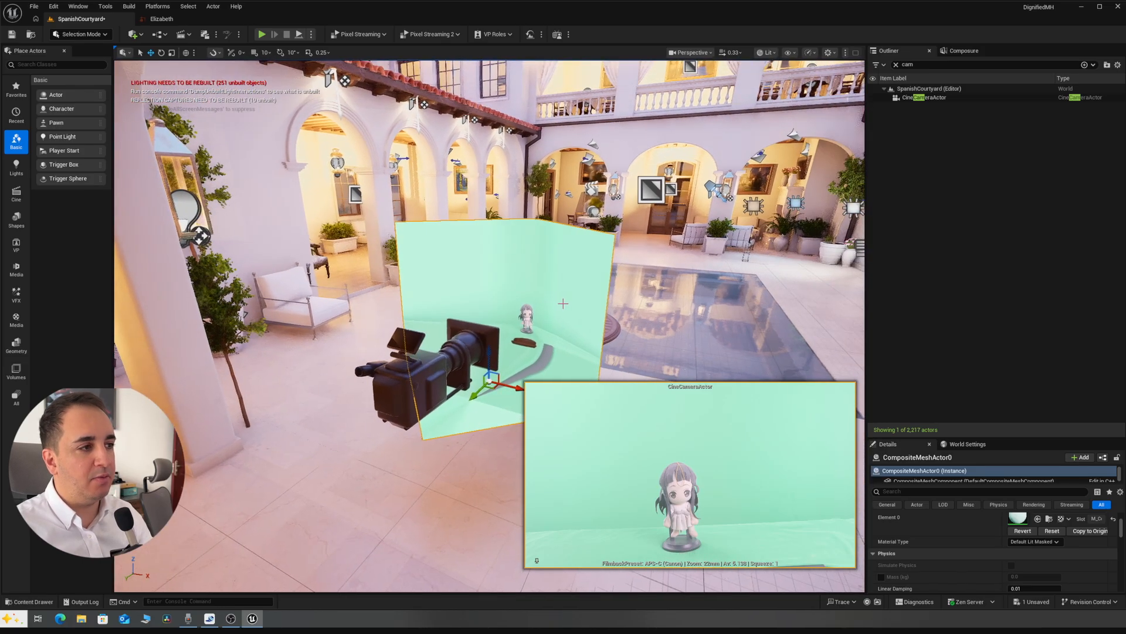
- Check the composite through the CineCameraActor's view, and return to the perspective view
click(975, 52)
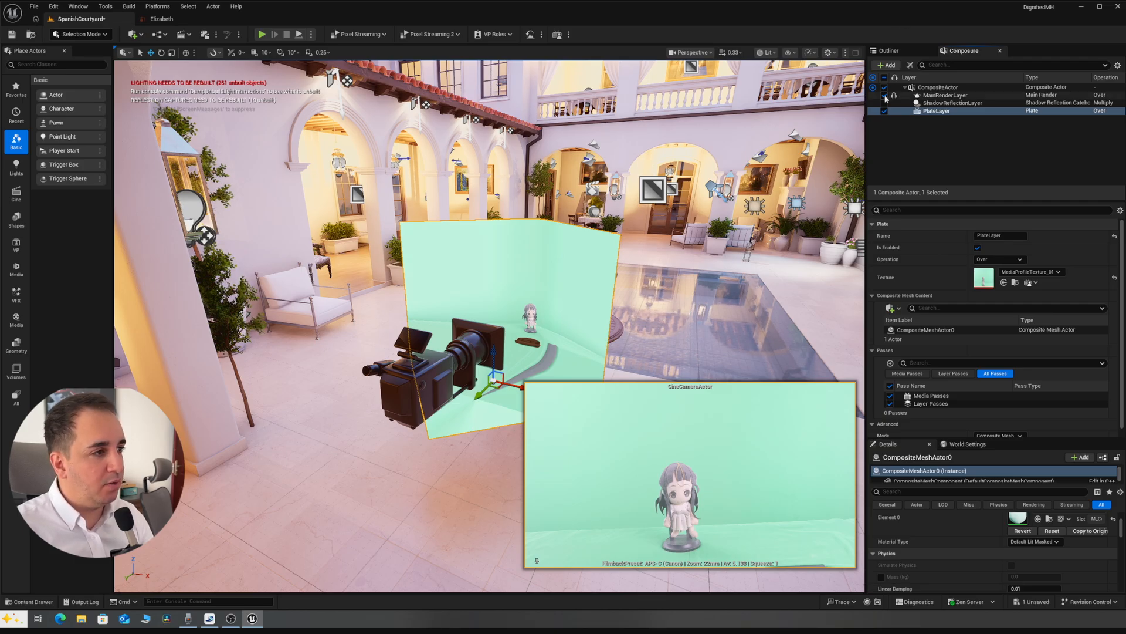
click(910, 65)
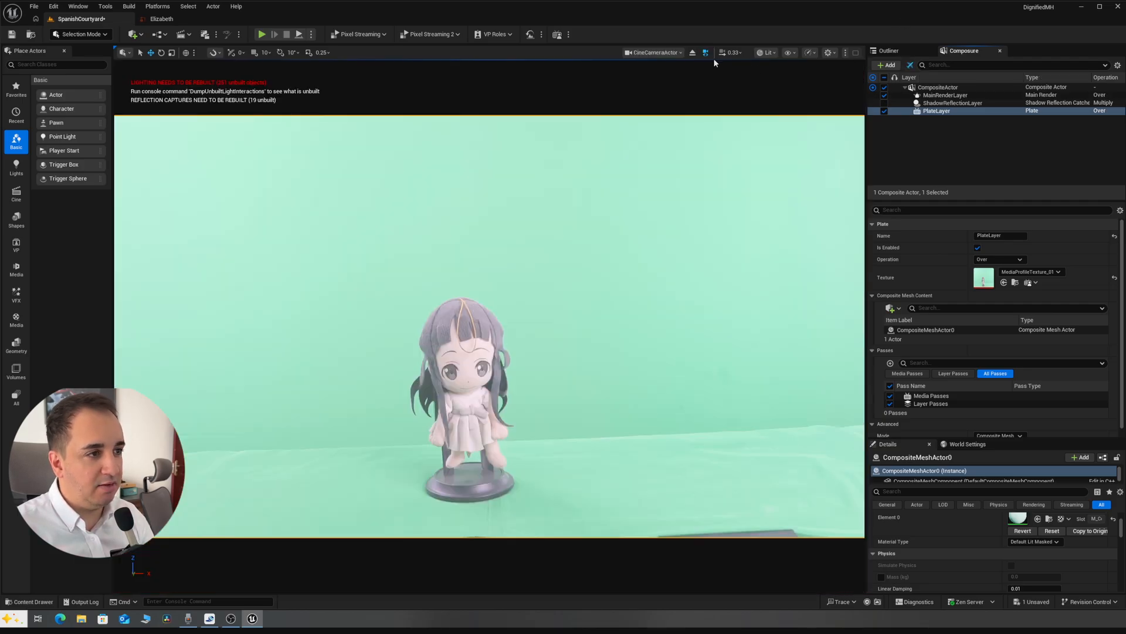
click(693, 53)
- Select the CineCameraActor, bring it and the backdrop into view, and pin its camera preview
click(889, 50)
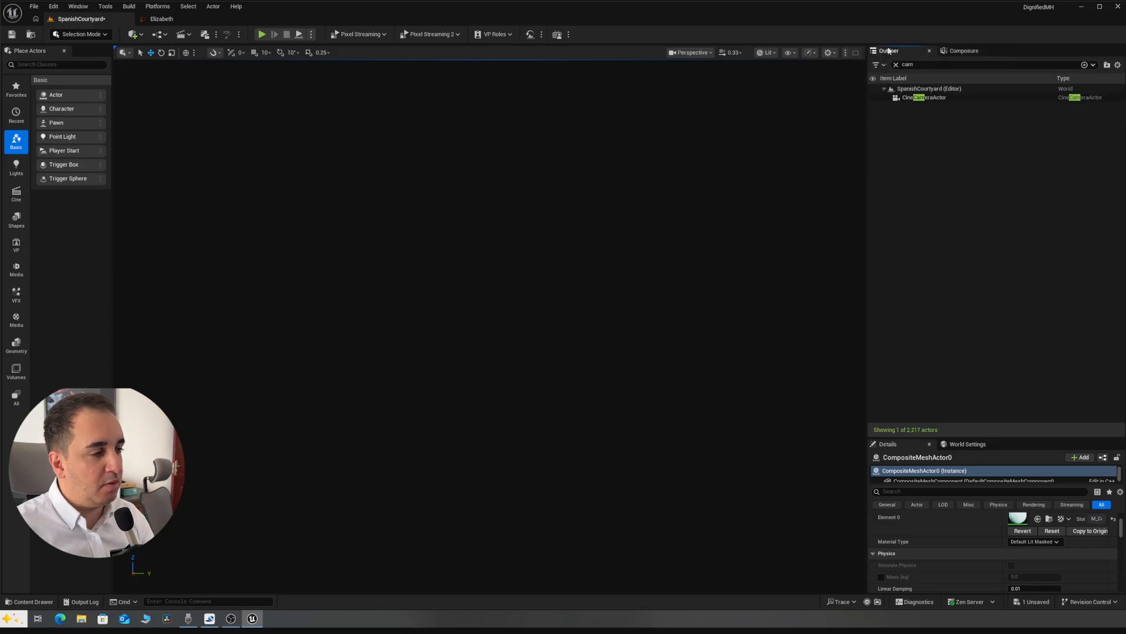
click(898, 97)
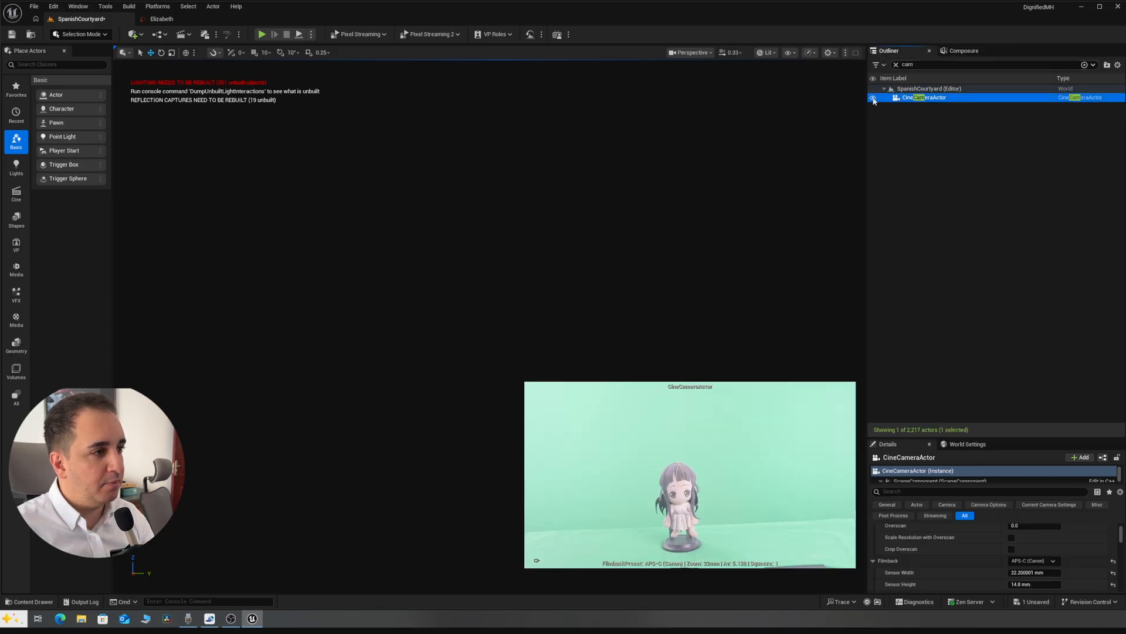
key(s)
right_drag(660, 164, 828, 170)
key(w)
click(536, 560)
key(w)
key(s)
mouse_move(443, 436)
right_down()
mouse_move(470, 424)
mouse_move(420, 442)
mouse_move(443, 435)
right_up()
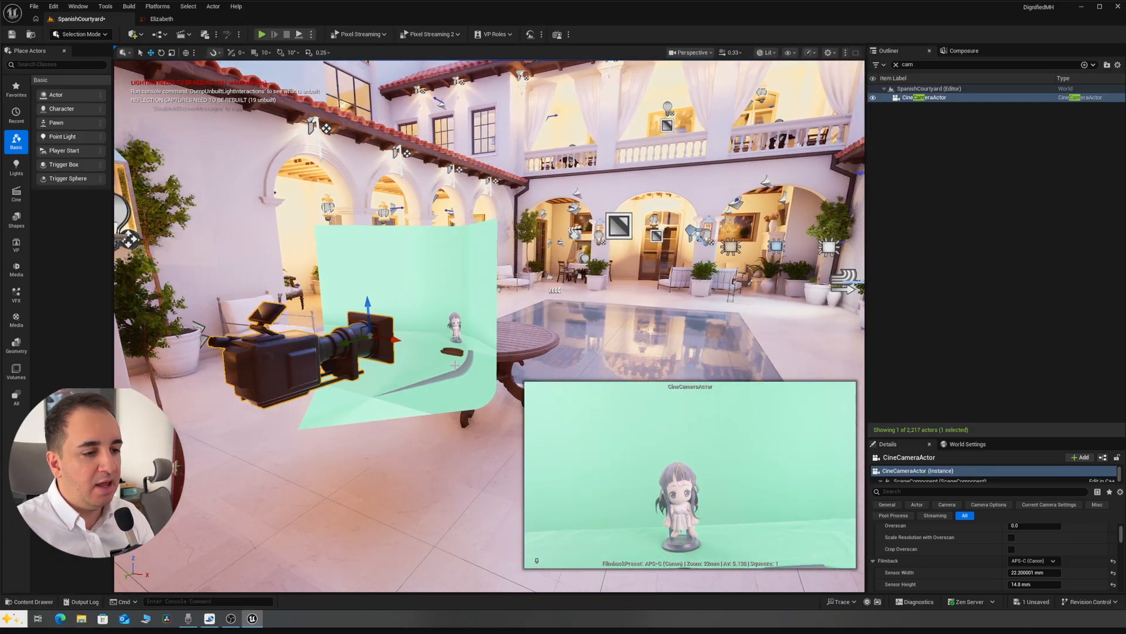
- Examine from several angles how the plate is projected onto the composite mesh between the camera and the round table
key(d)
right_drag(435, 357, 365, 357)
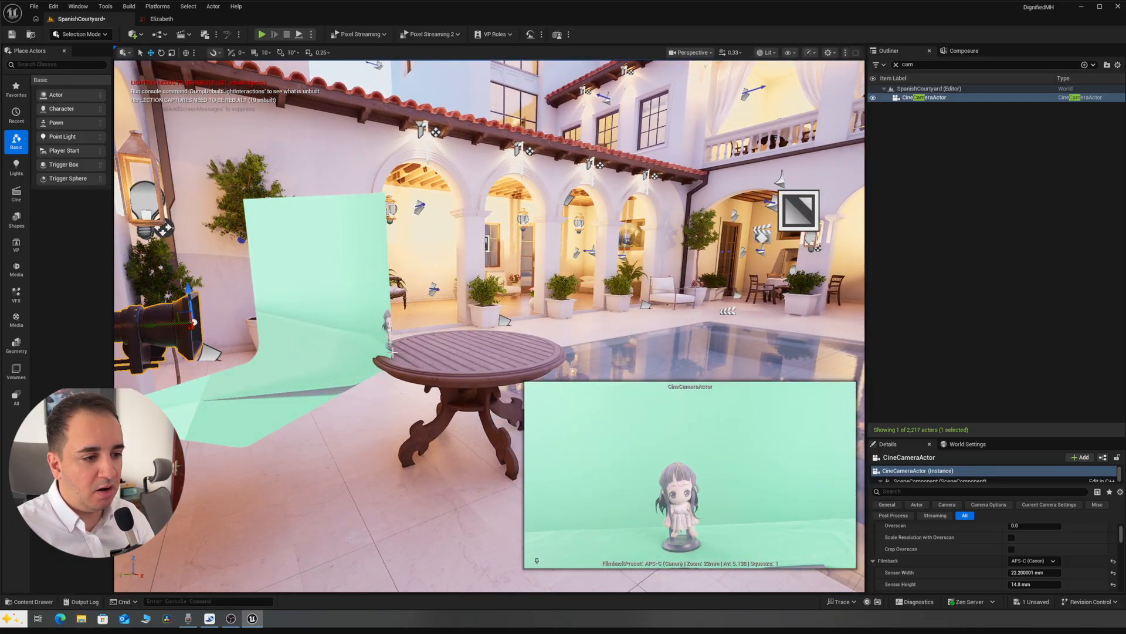
key(a)
key(s)
right_drag(614, 302, 672, 301)
click(961, 50)
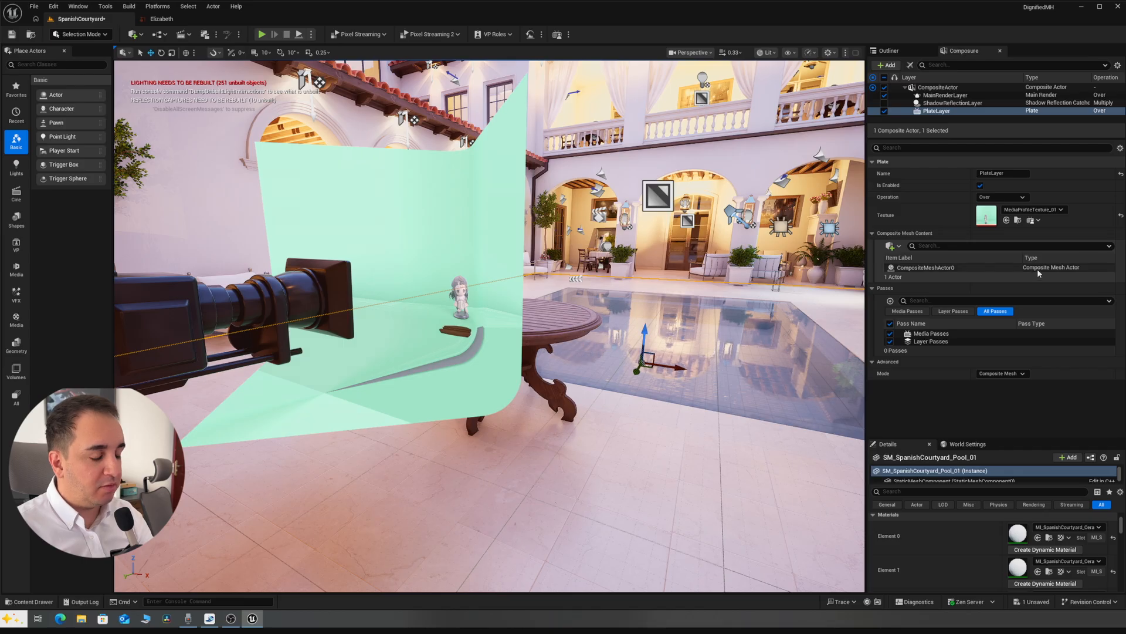
key(w)
mouse_move(486, 282)
right_down()
mouse_move(480, 294)
mouse_move(491, 285)
right_up()
key(a)
key(d)
key(s)
key(e)
key(w)
key(s)
key(s)
key(s)
key(q)
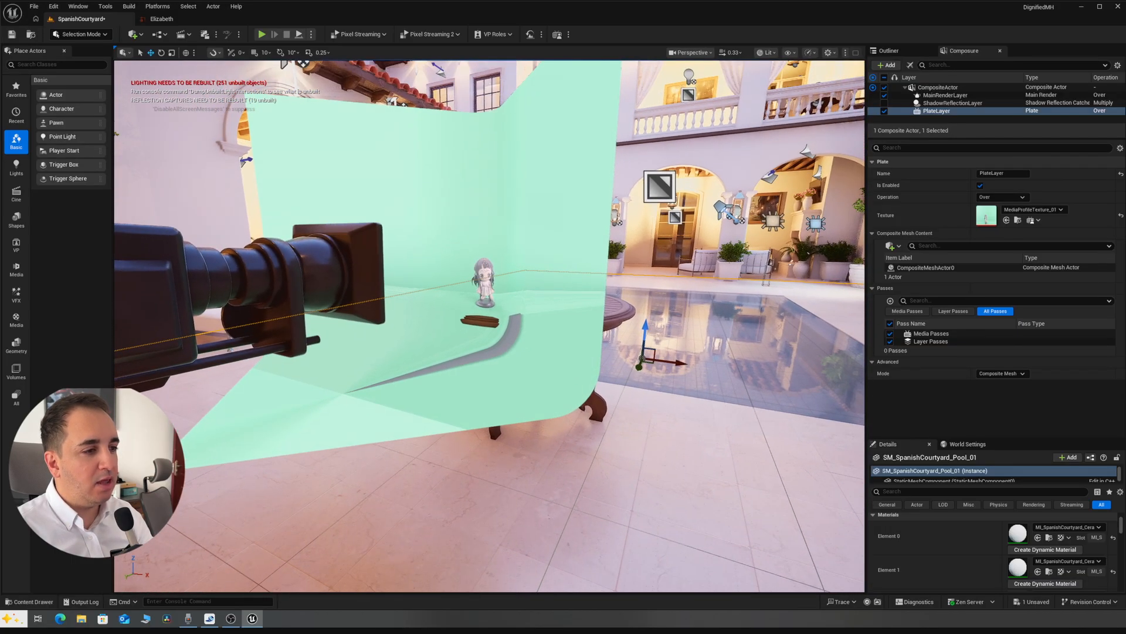
- Select the CineCameraActor to show its preview, and add a Color Grade Pass to the PlateLayer's media passes
click(891, 301)
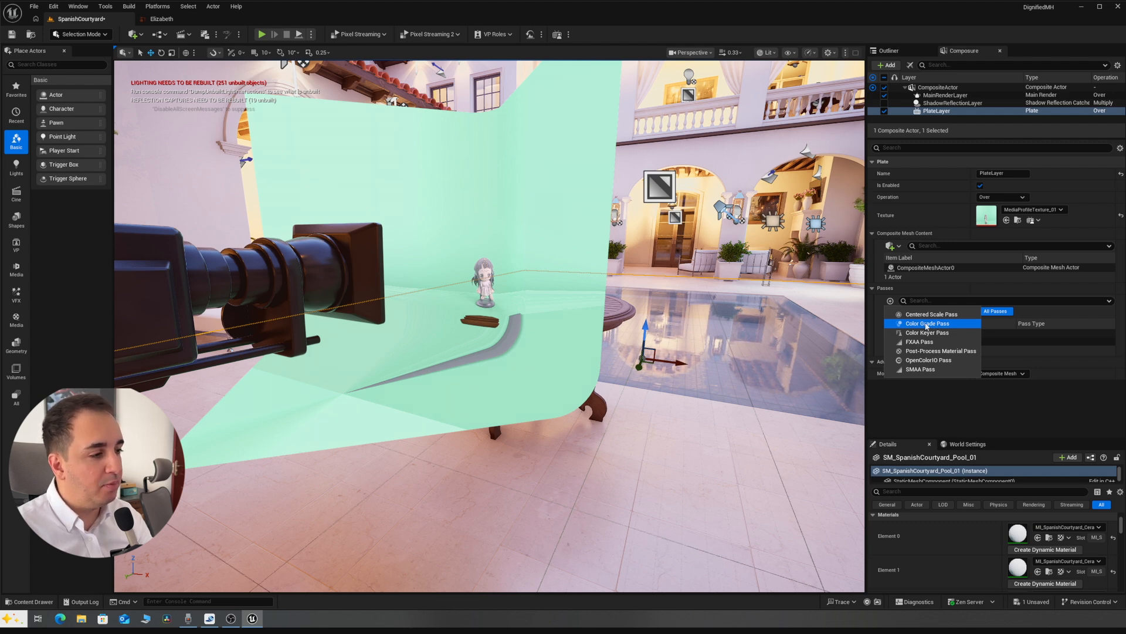
click(889, 51)
click(917, 98)
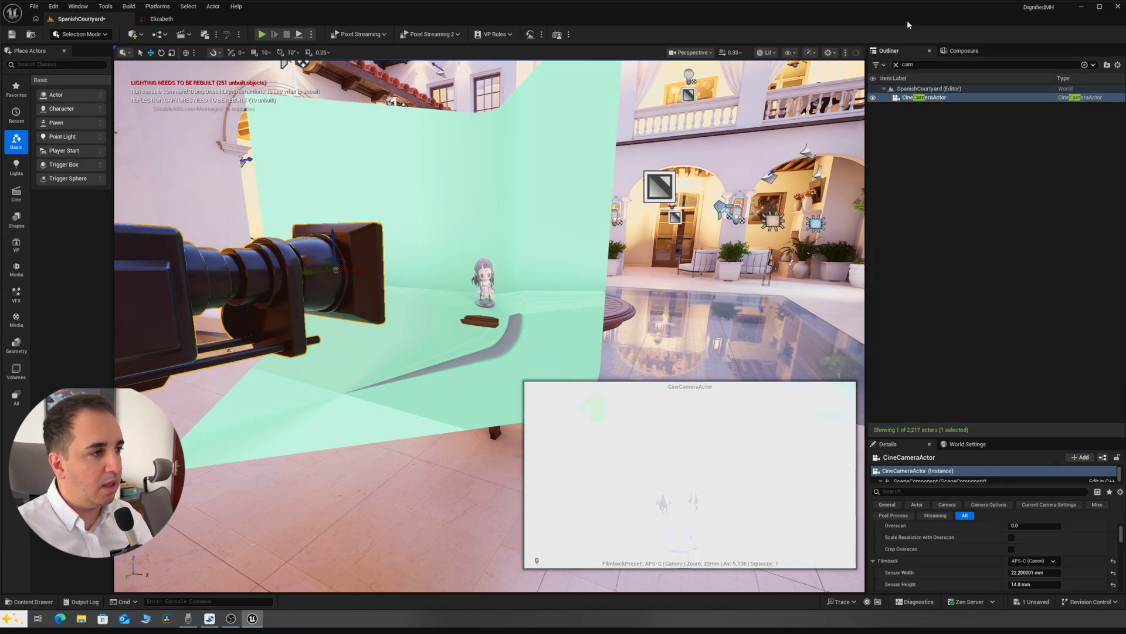
click(964, 51)
click(993, 310)
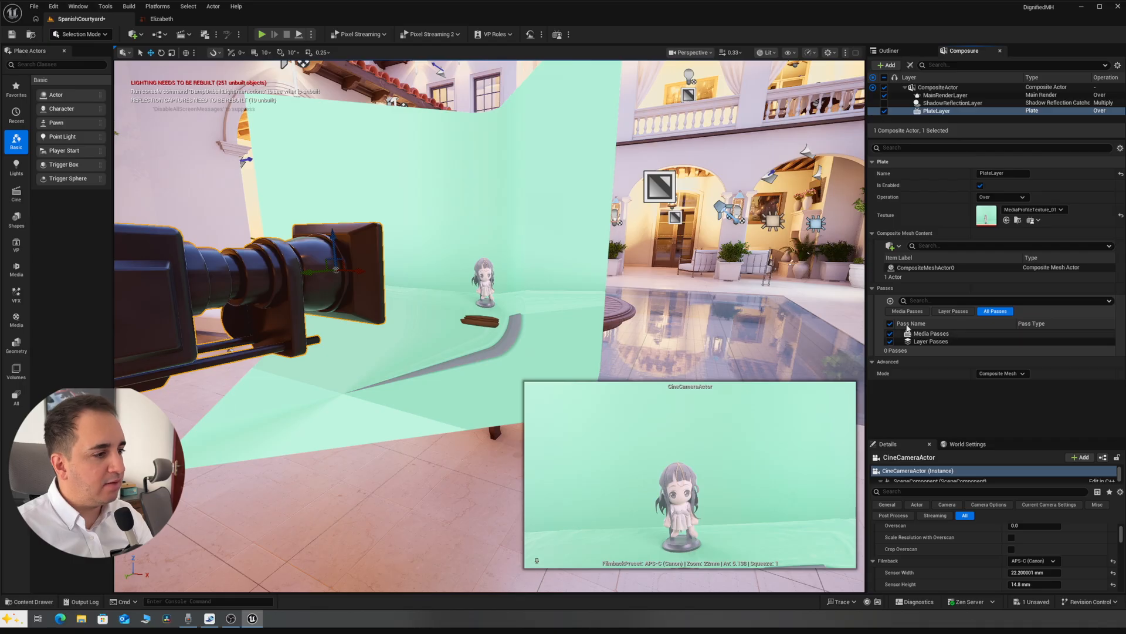
click(890, 300)
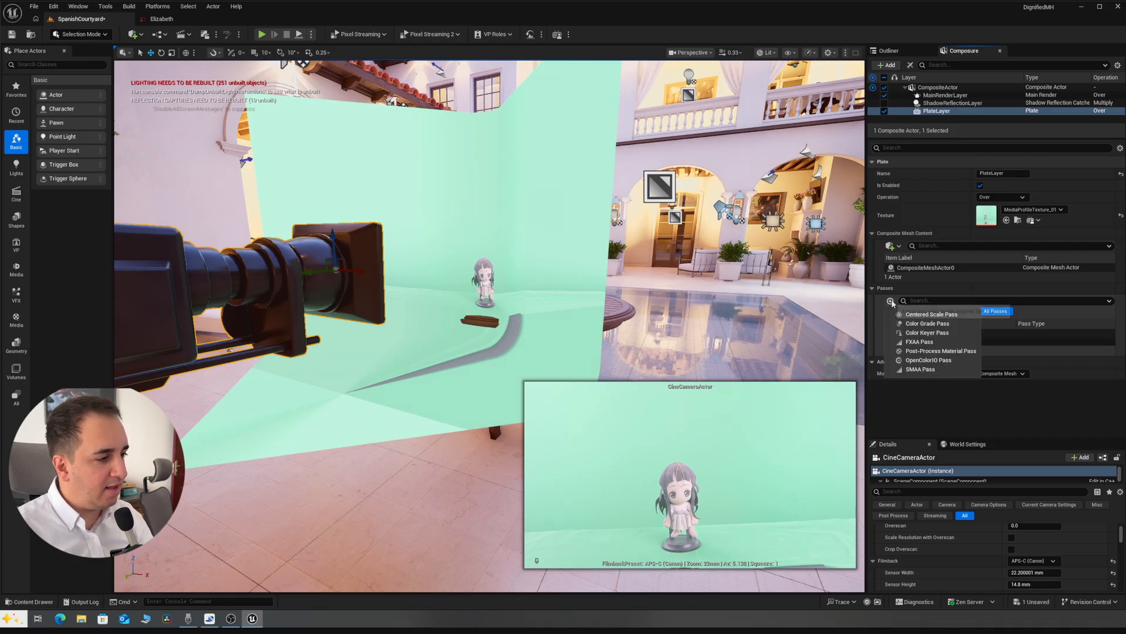
click(933, 324)
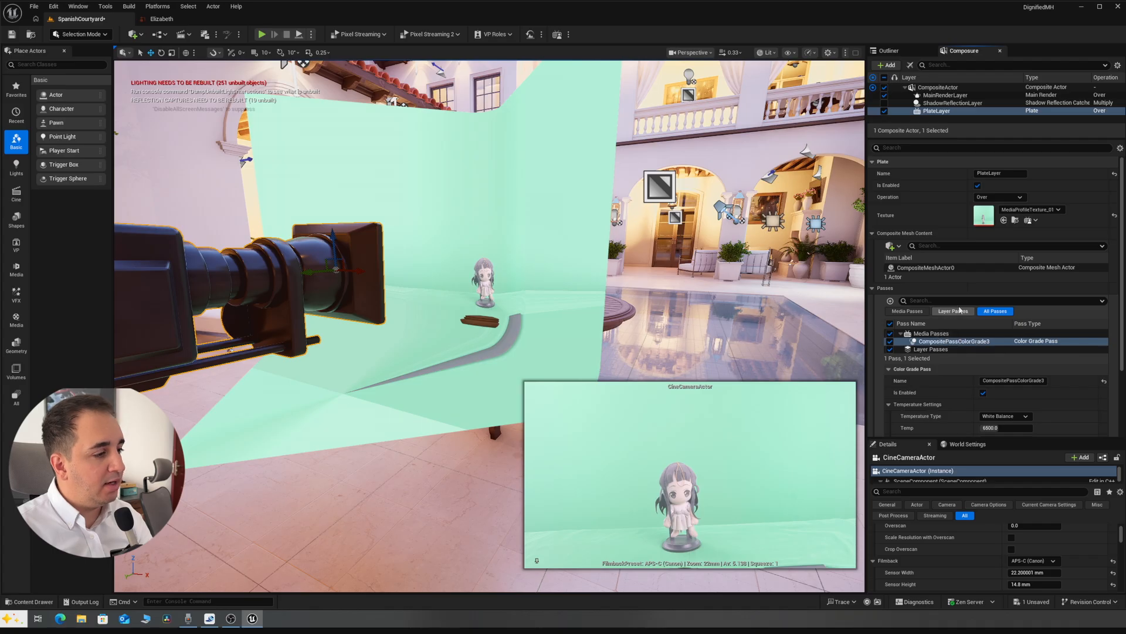
- View the composite through the CineCameraActor and set the Color Grade Pass's global gamma to 0.59
scroll(947, 353, down, 4)
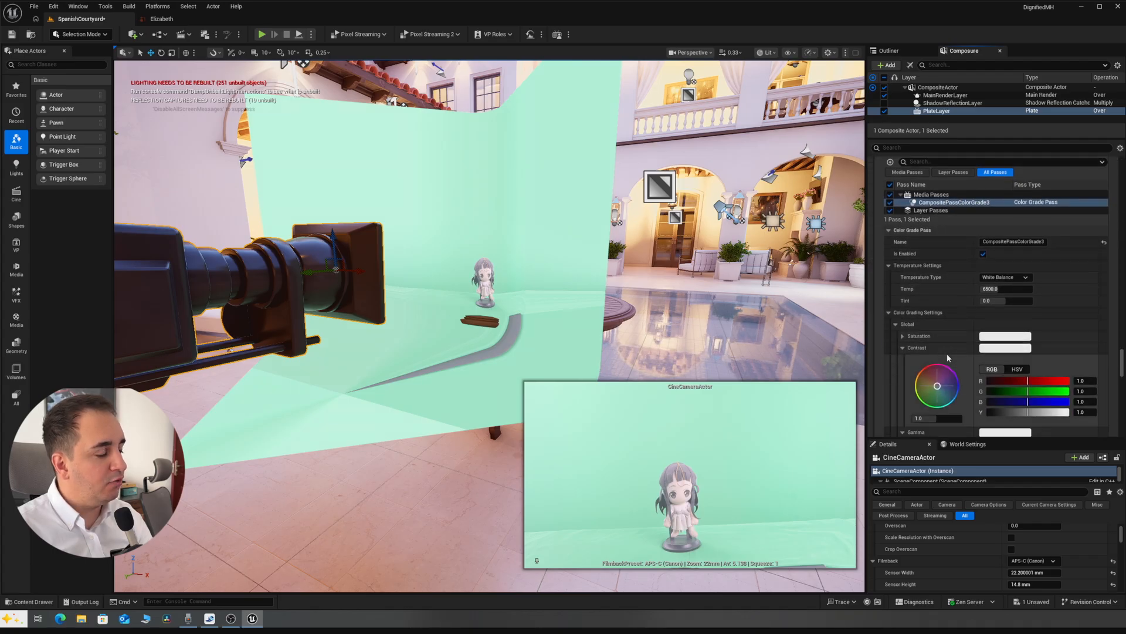
scroll(947, 353, down, 2)
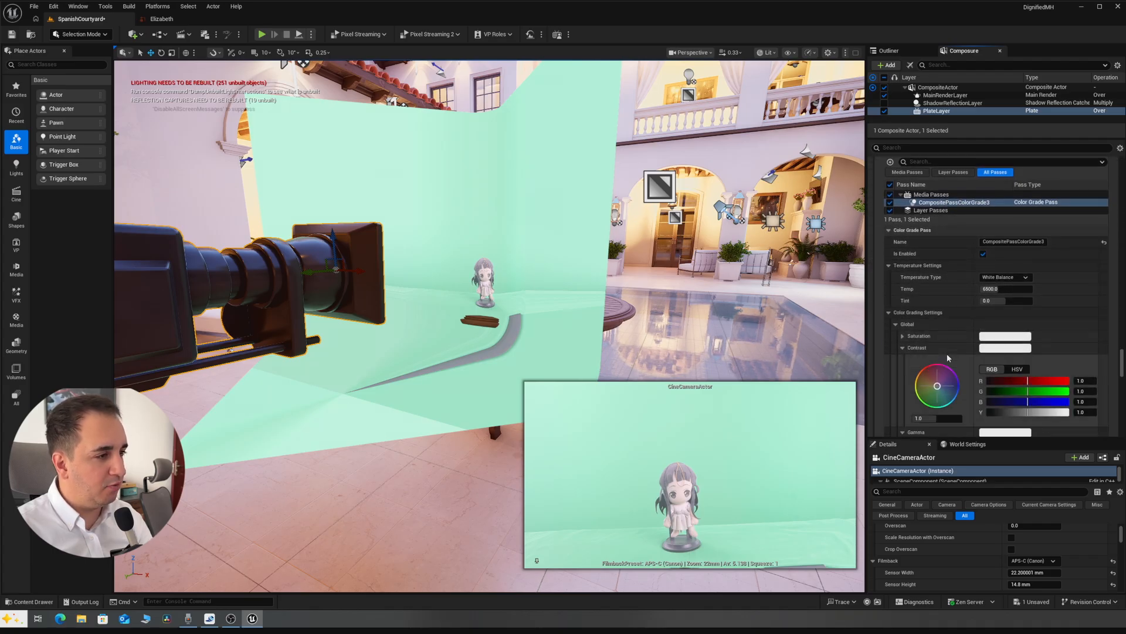
click(910, 65)
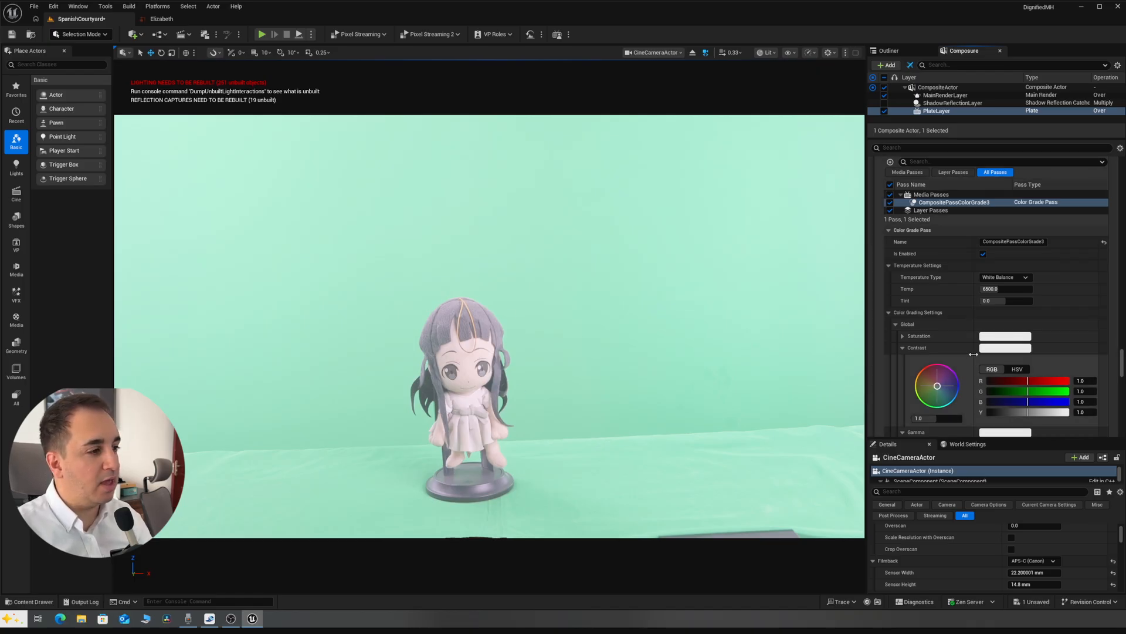
click(903, 348)
click(903, 360)
click(903, 371)
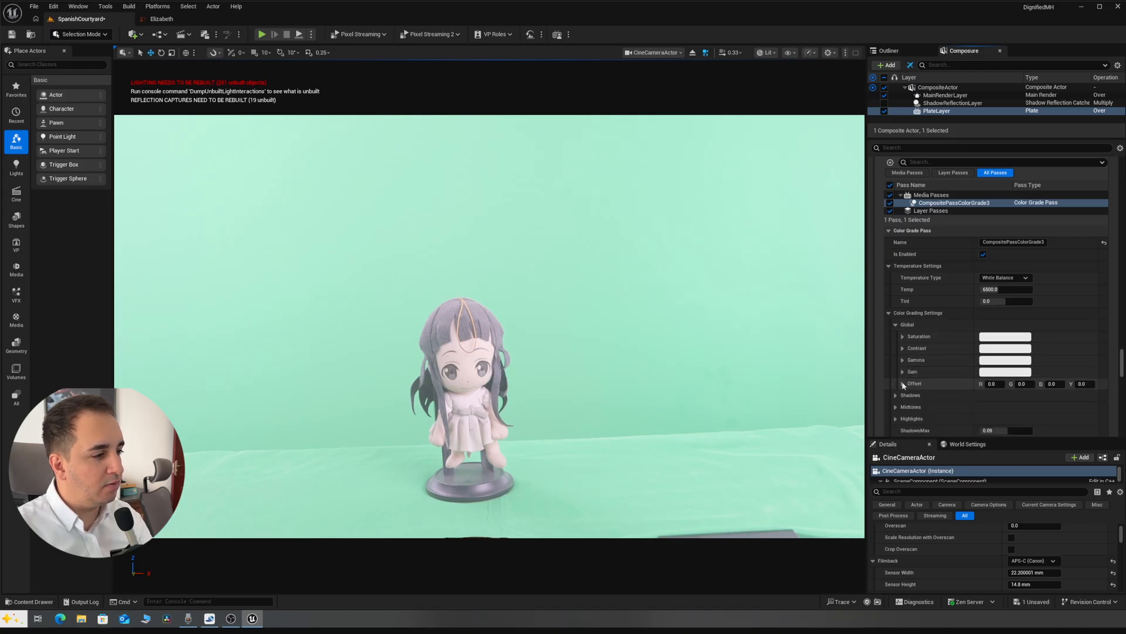
click(903, 360)
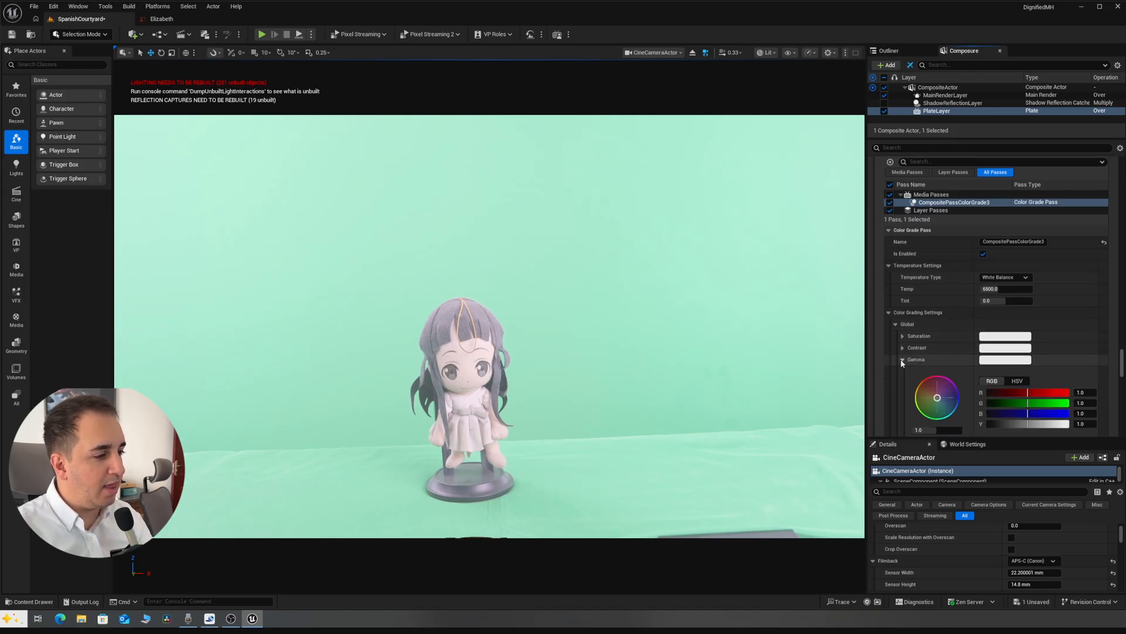
scroll(912, 367, down, 2)
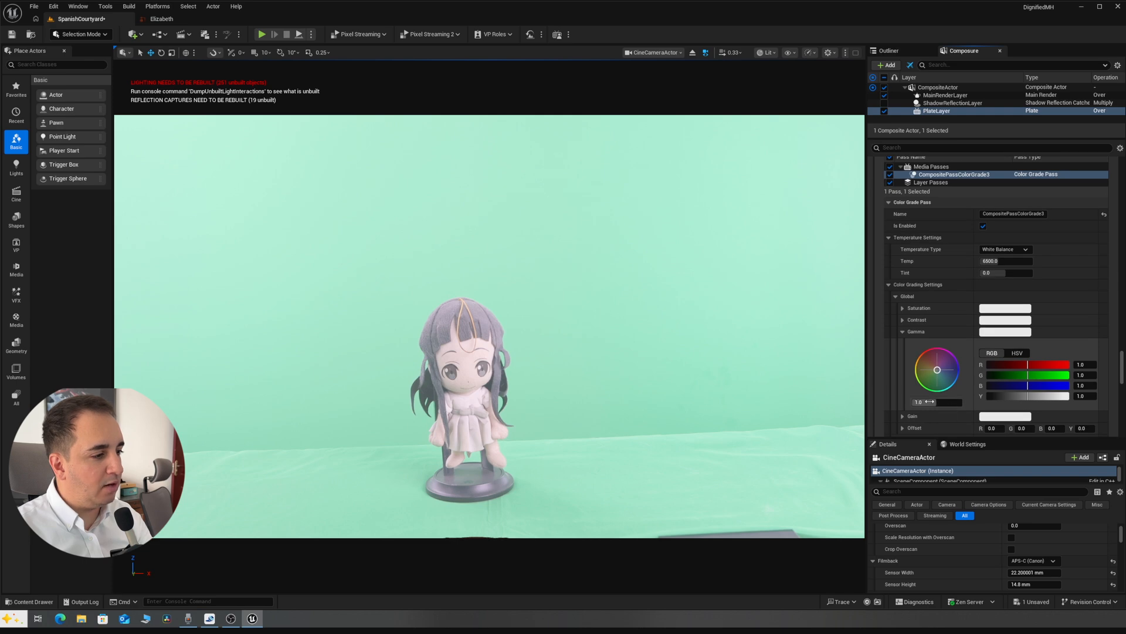
drag(937, 401, 912, 402)
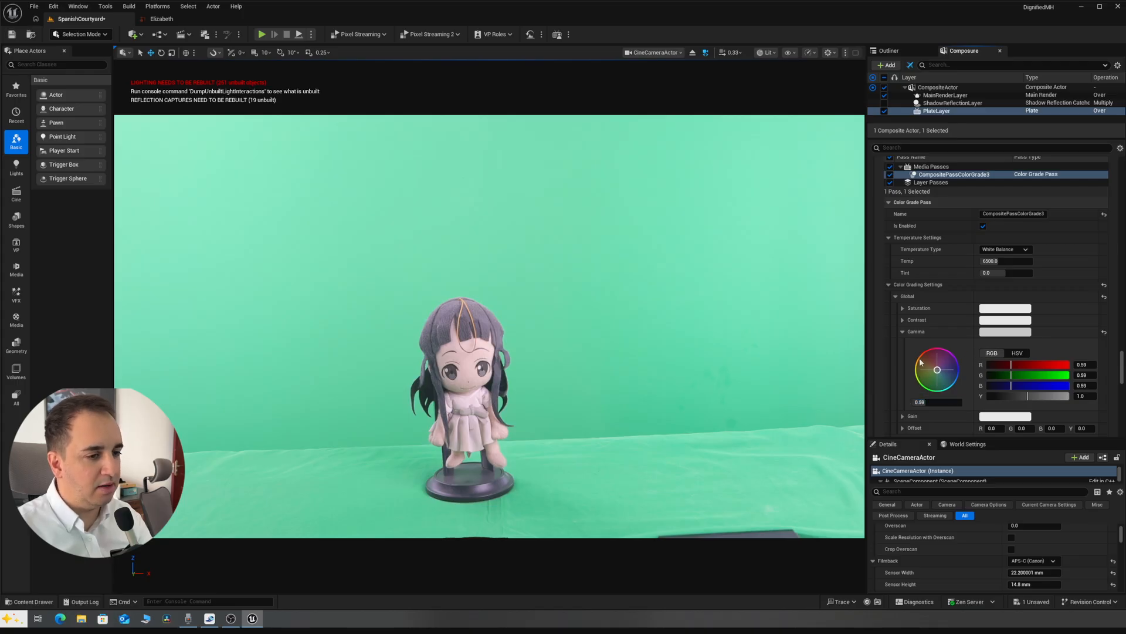
- Set the Color Grade Pass's global contrast to 1.04 and collapse its color grading settings
click(903, 319)
drag(937, 385, 935, 385)
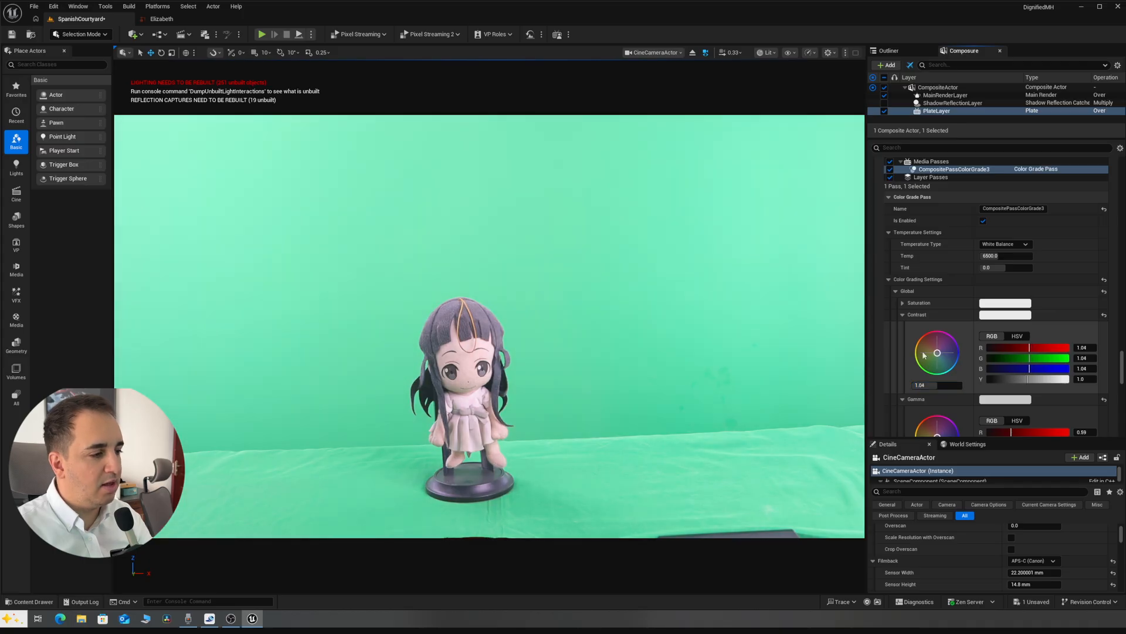
click(890, 280)
- Add a Color Keyer Pass to the PlateLayer's media passes
scroll(889, 282, up, 3)
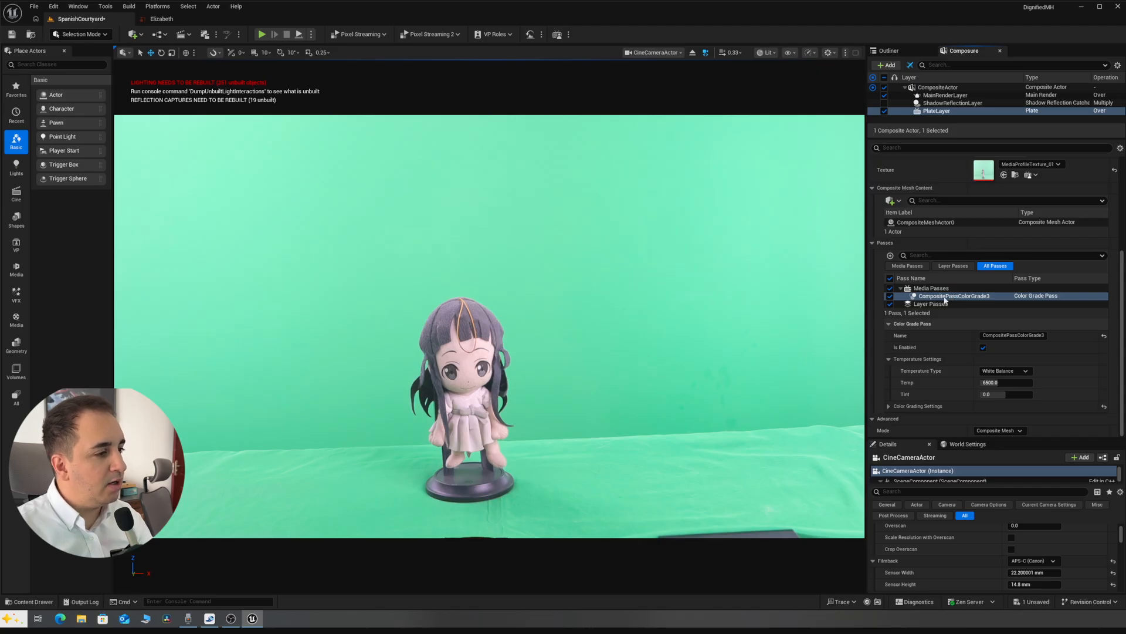
click(891, 255)
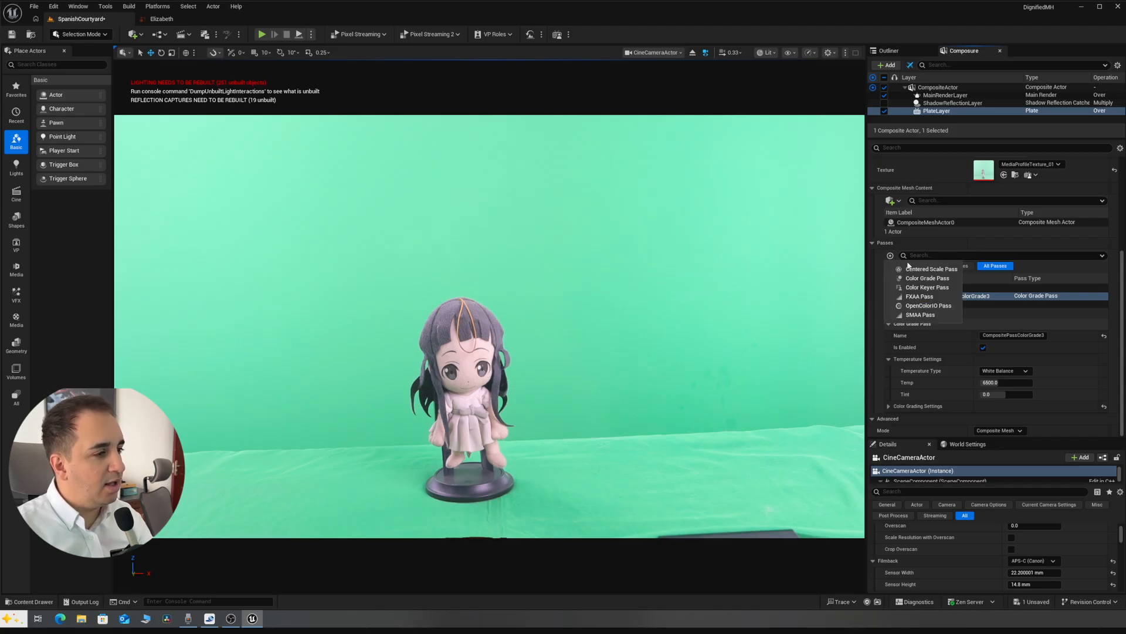
click(927, 288)
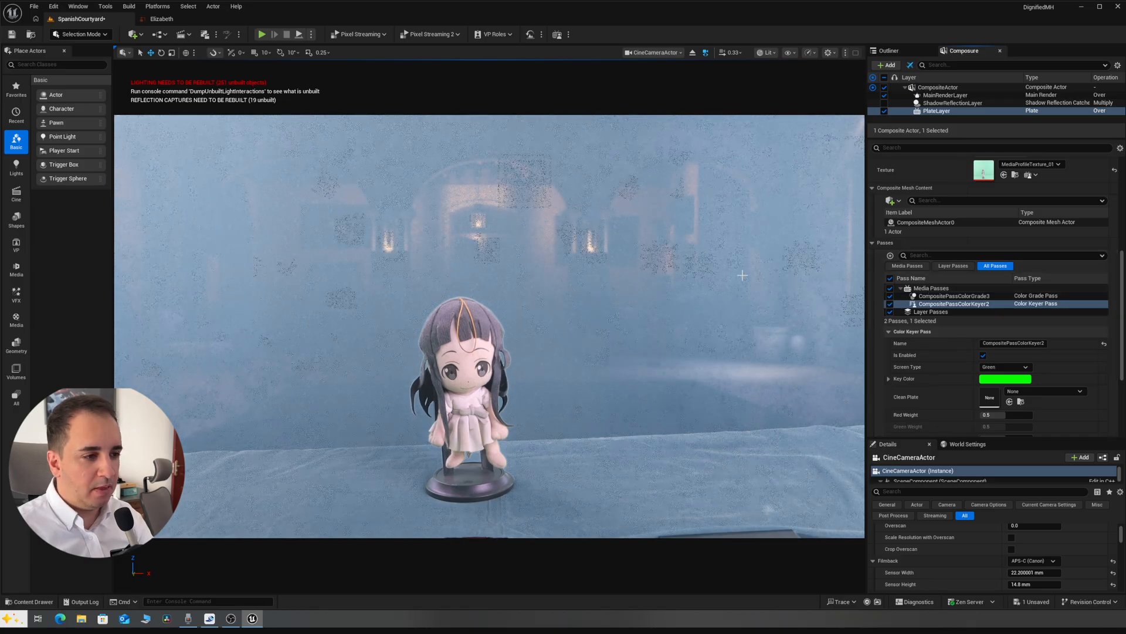
- Leave the camera view and inspect the keyed backdrop beside the cine camera in the courtyard
click(891, 52)
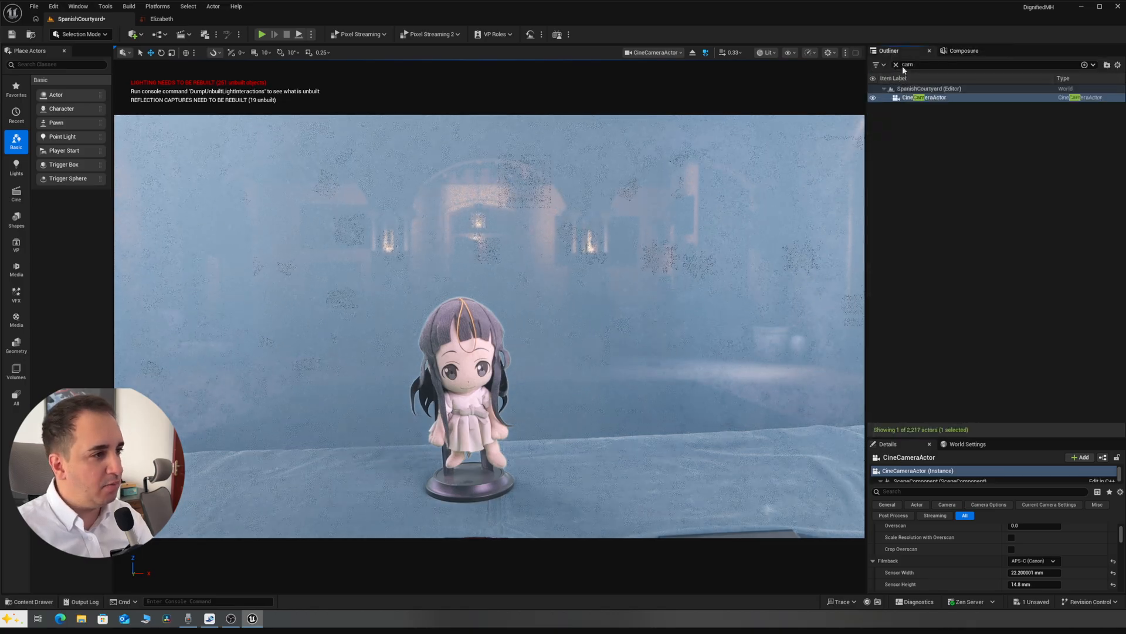
click(693, 53)
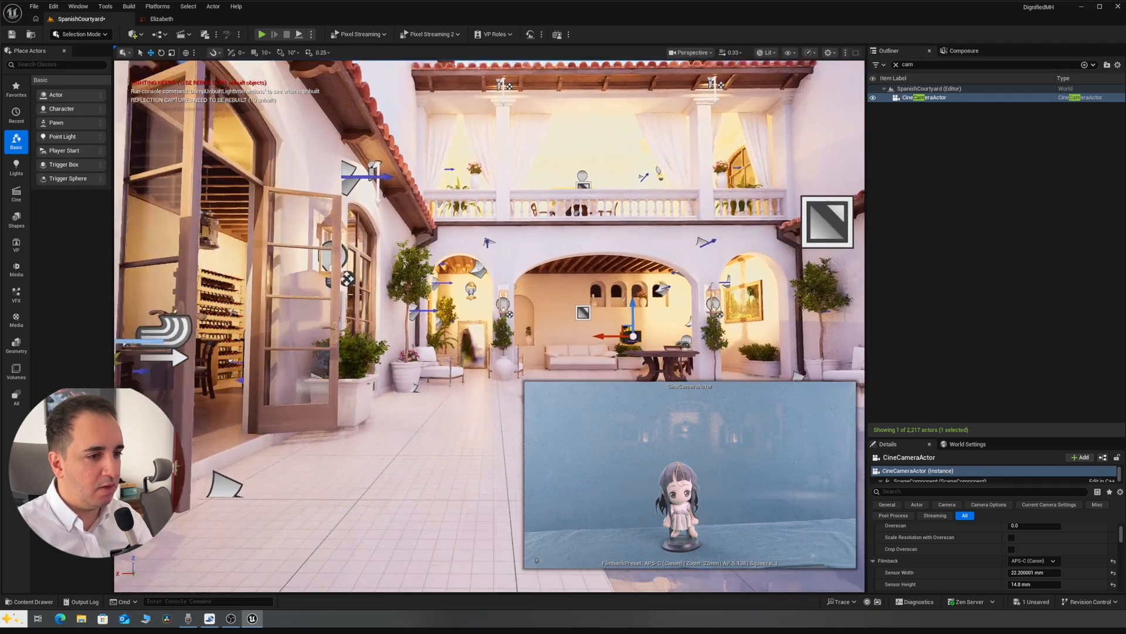
key(w)
right_drag(411, 329, 768, 320)
key(a)
key(s)
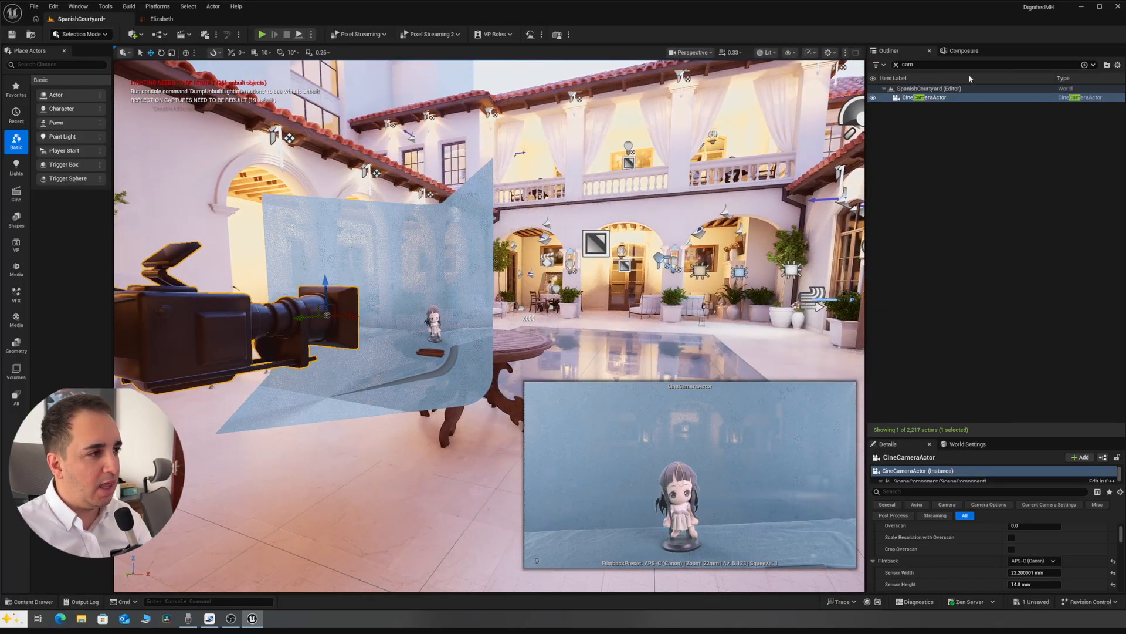
- Disable the PlateLayer's Color Keyer Pass, sample its key color from the green backdrop in the camera preview, and re-enable the pass
click(964, 50)
click(942, 303)
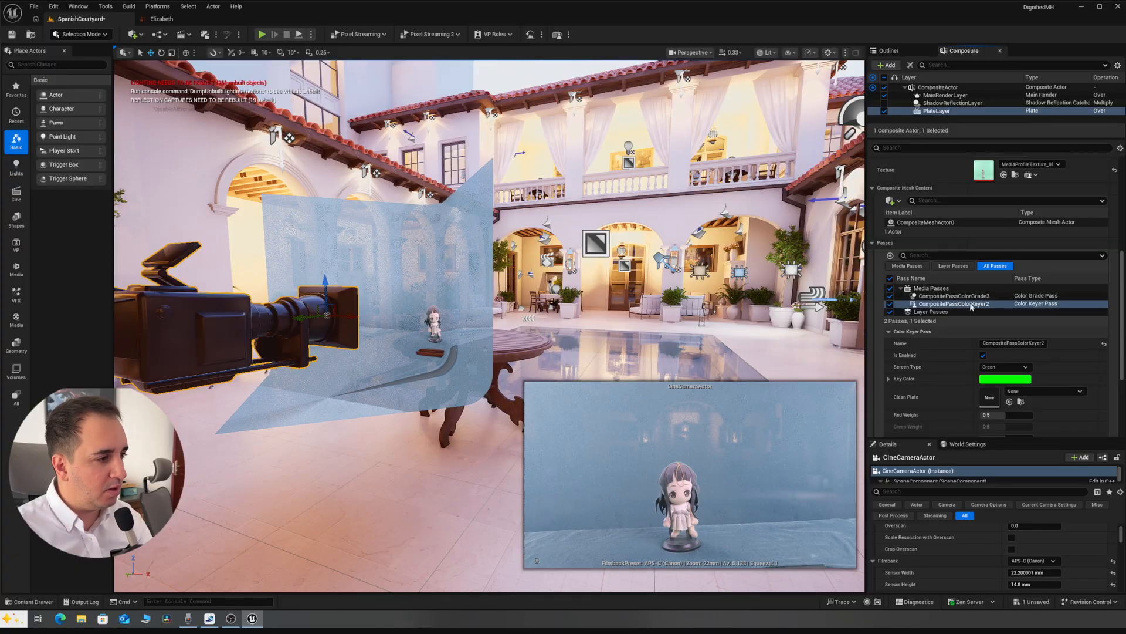
click(984, 356)
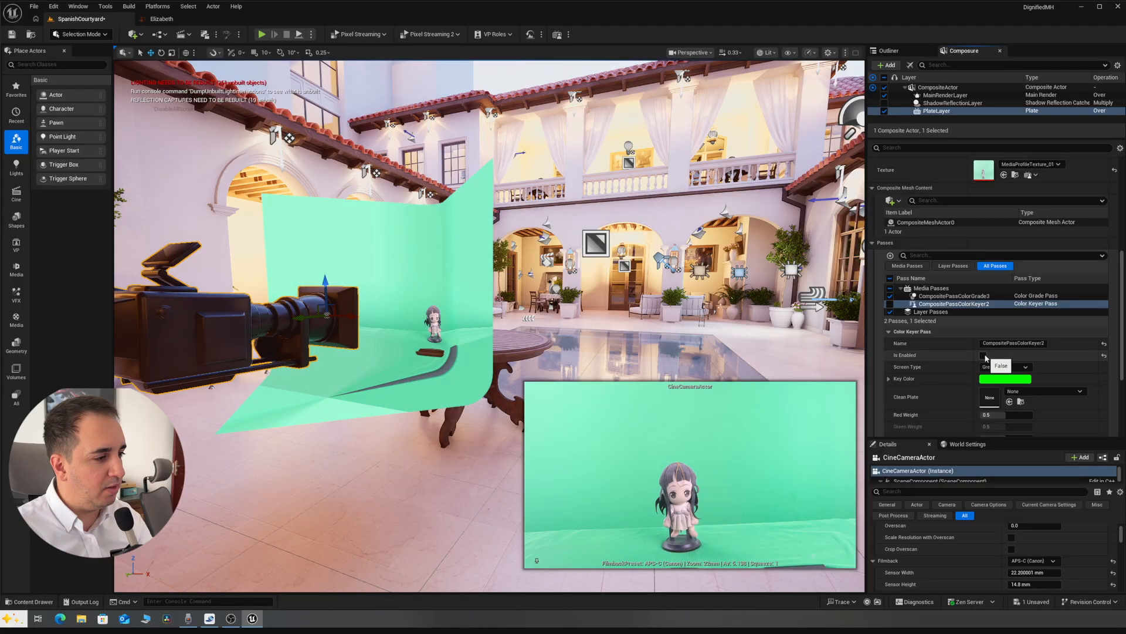
click(1004, 380)
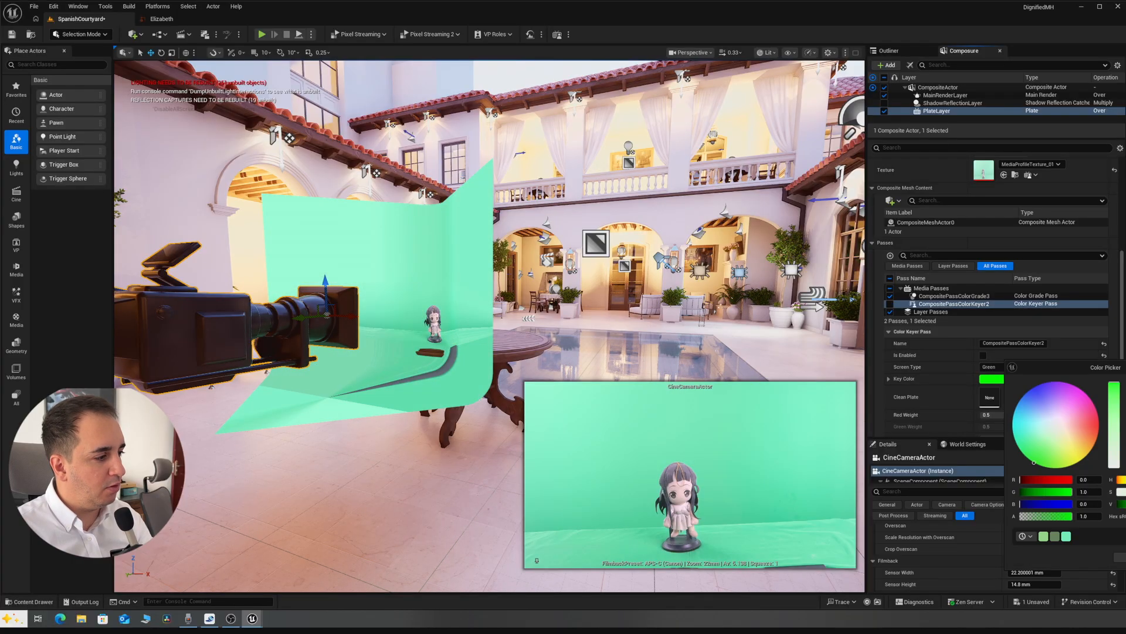
click(708, 454)
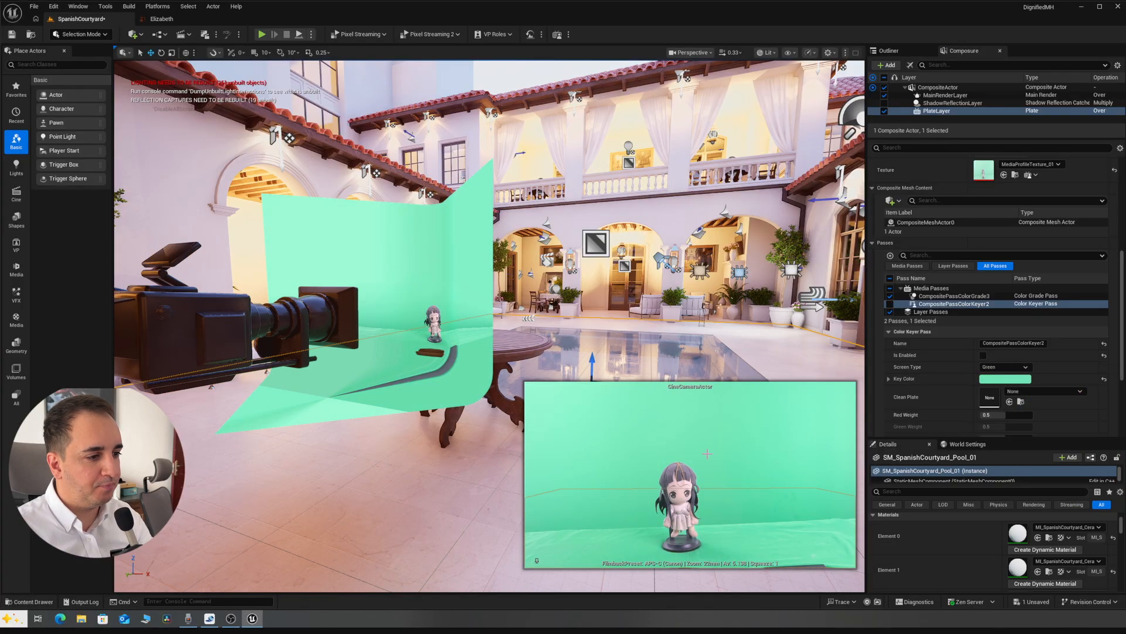
click(984, 356)
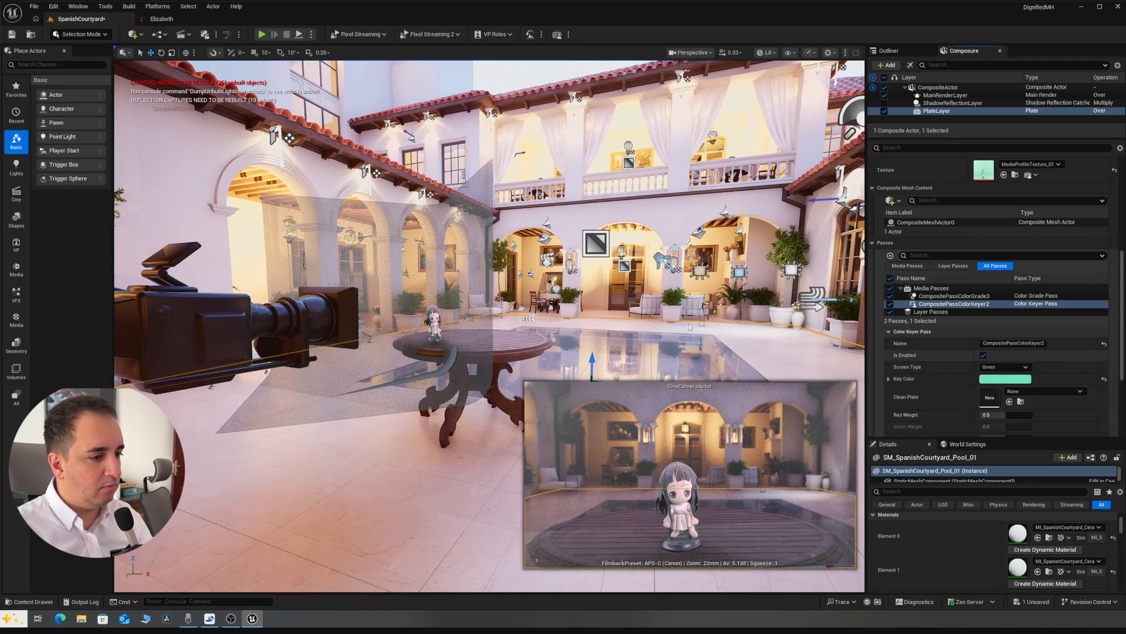
- Resample the Color Keyer Pass's key color from the backdrop near the figurine through the camera view, with the pass disabled while sampling
right_drag(645, 293, 692, 295)
key(w)
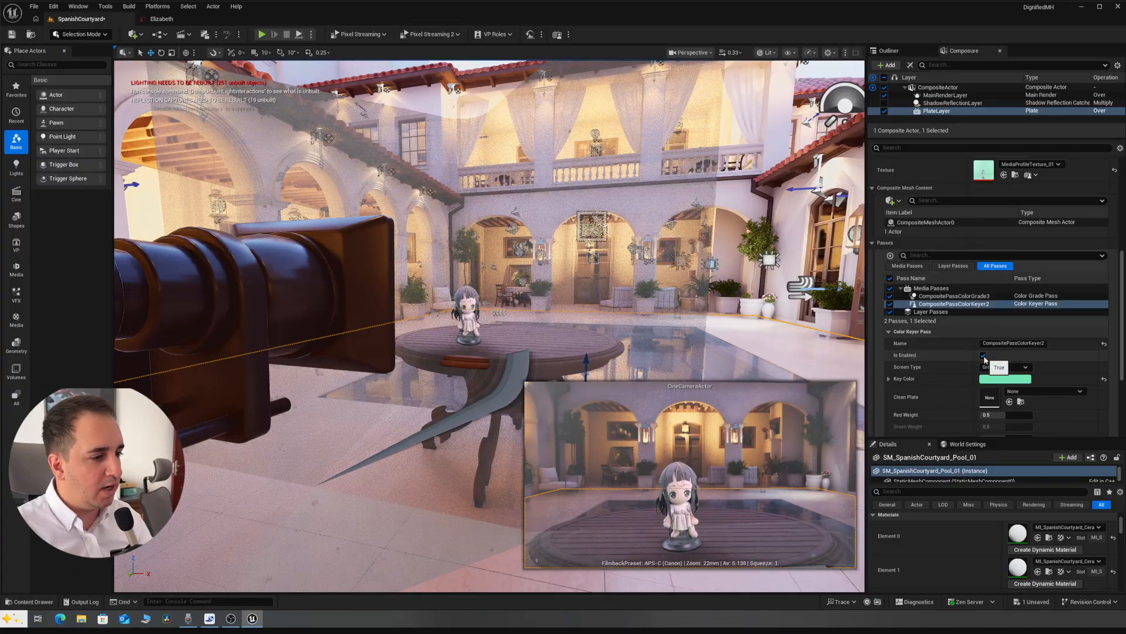
click(910, 65)
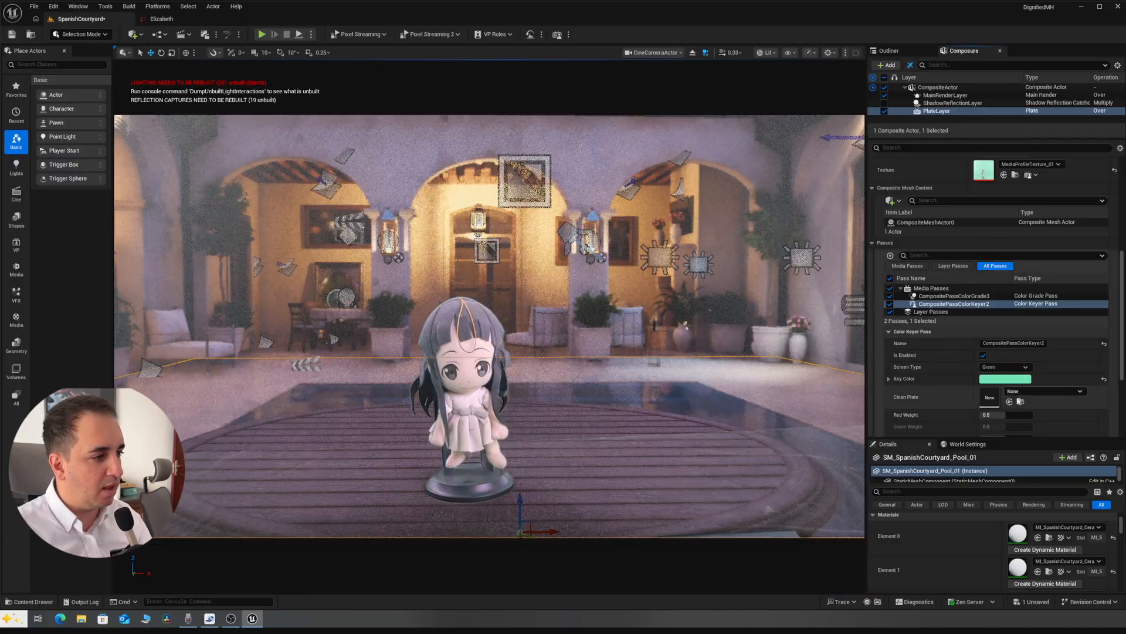
click(984, 355)
click(1006, 379)
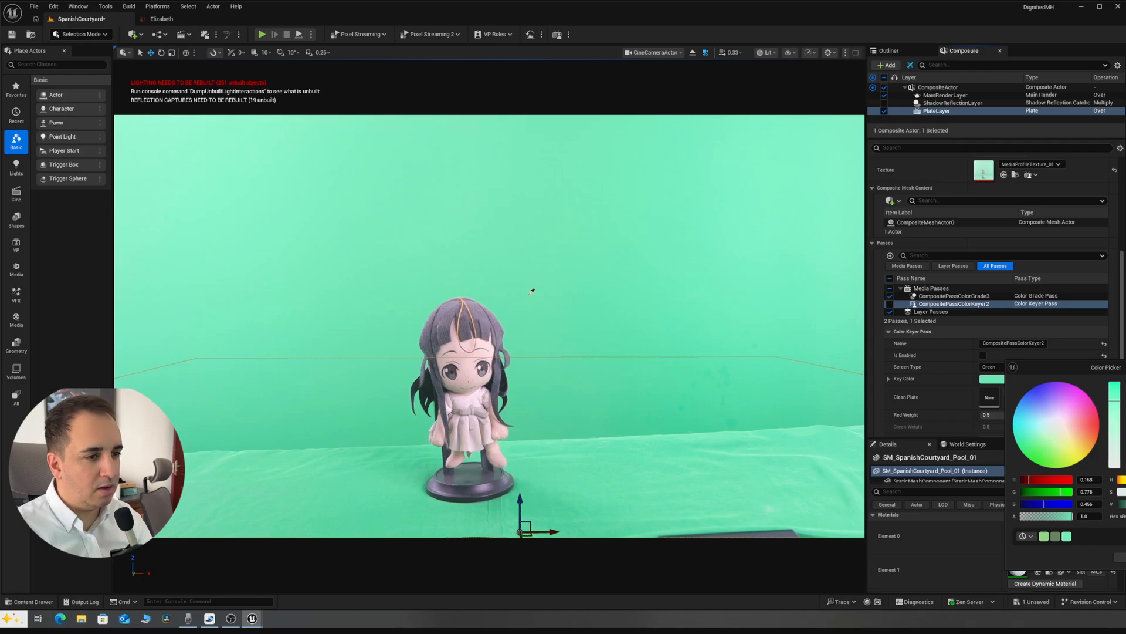
click(502, 285)
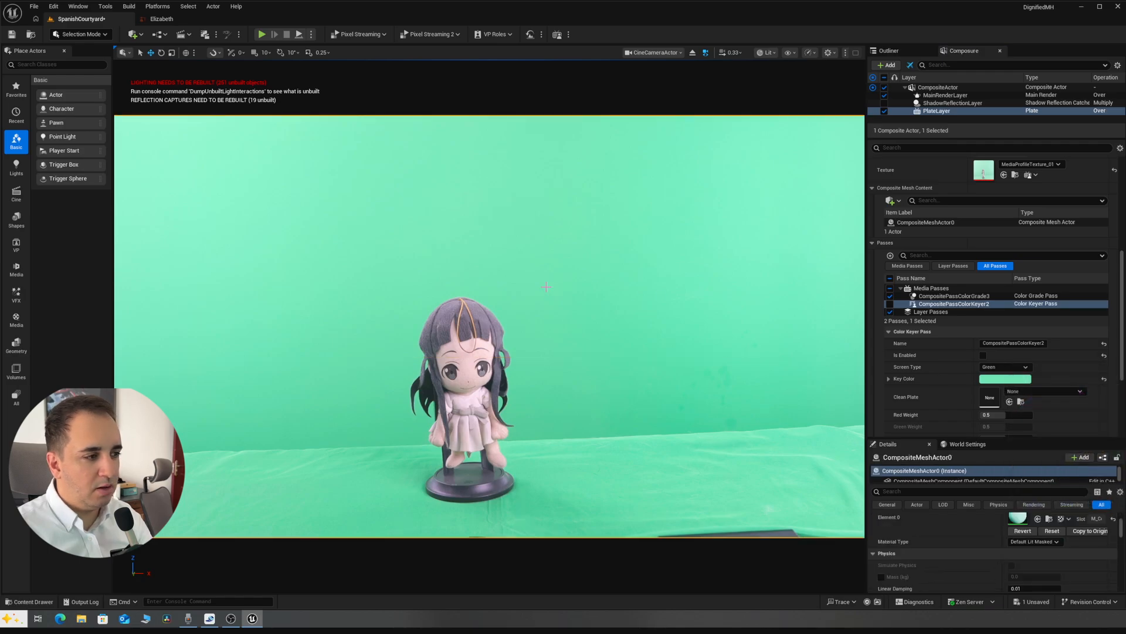
click(984, 356)
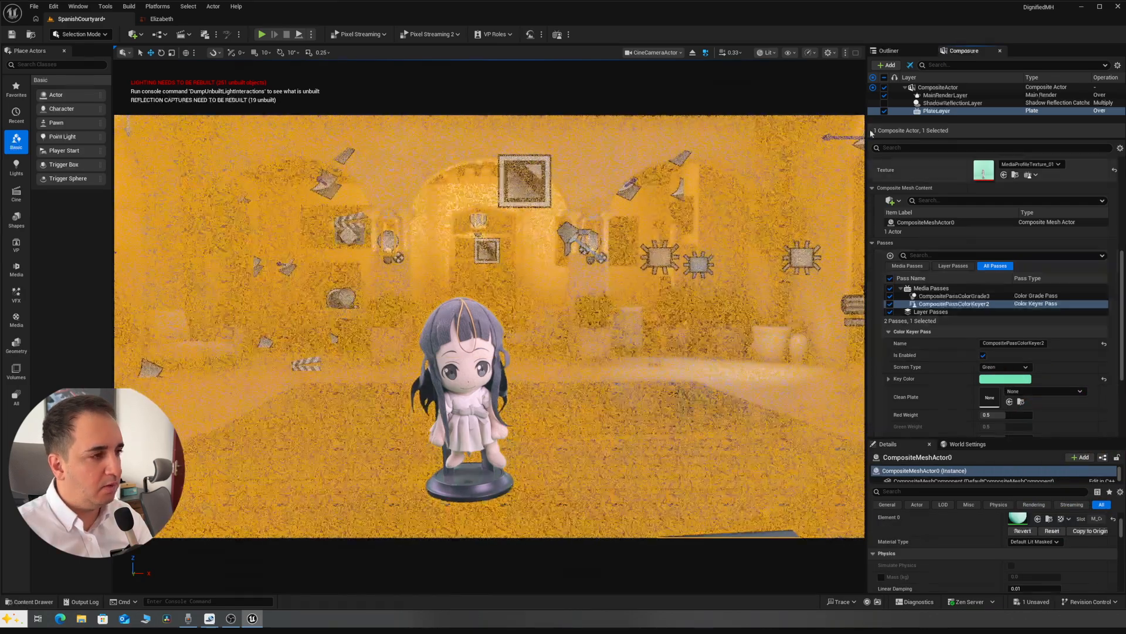
- Leave the camera view, select the CineCameraActor in place of the composite mesh, and return to viewing the composite through the camera
click(693, 52)
right_drag(652, 186, 853, 188)
click(511, 281)
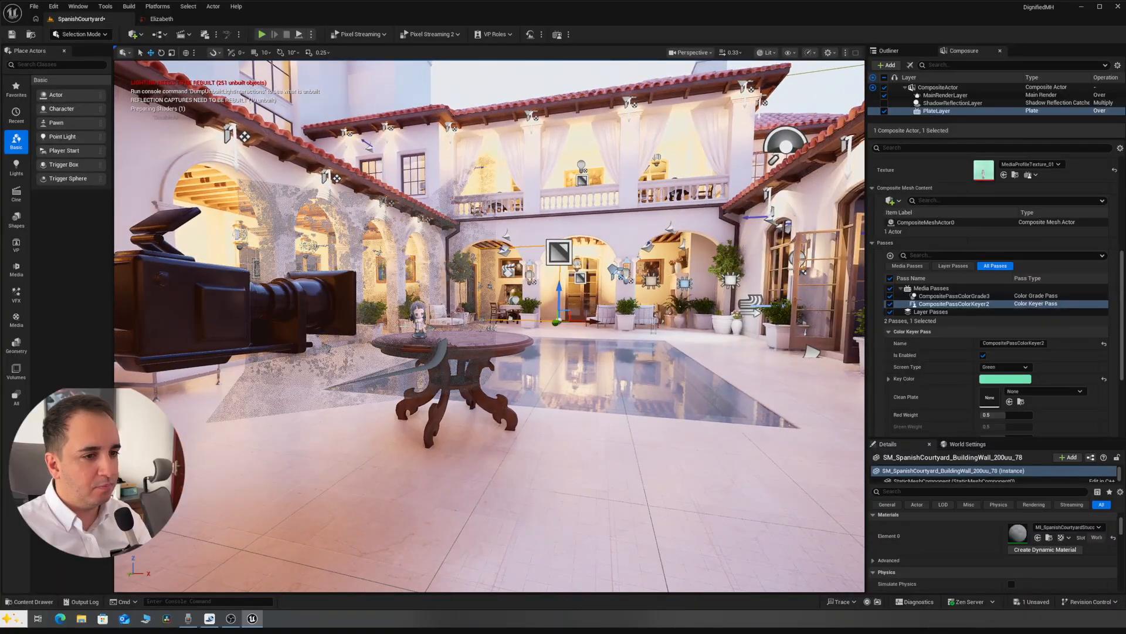
click(898, 53)
click(924, 97)
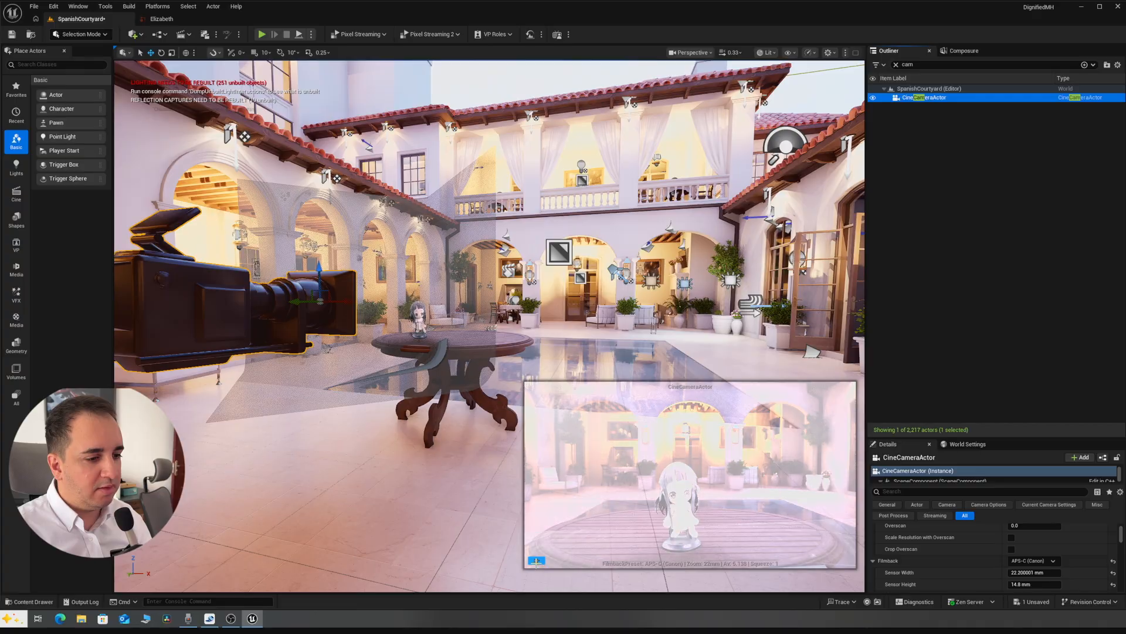
click(963, 50)
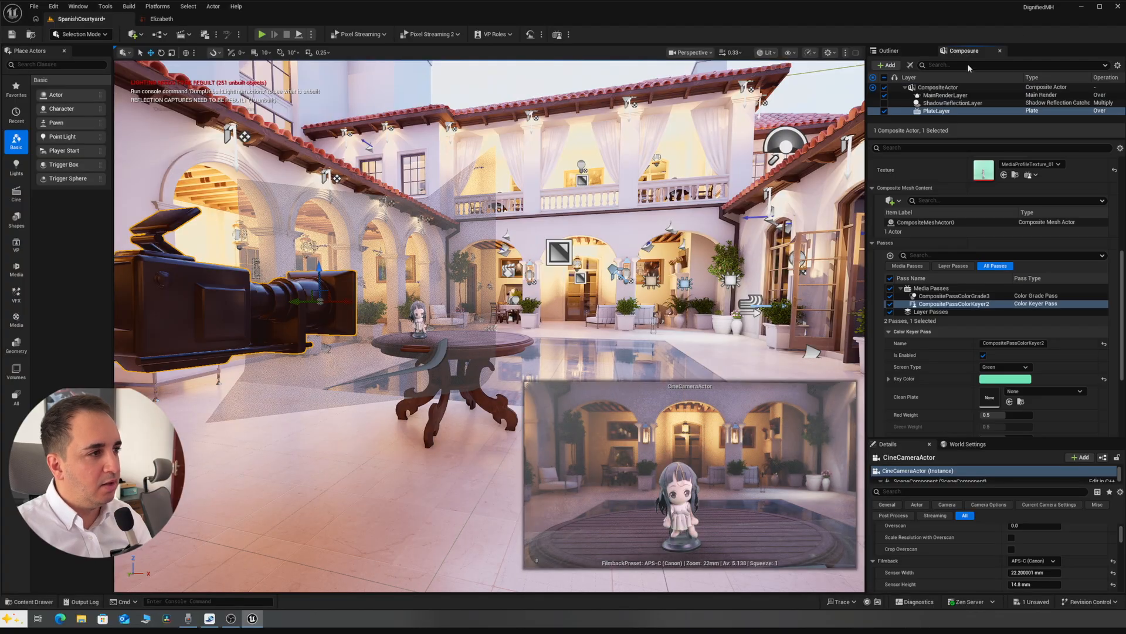
click(910, 65)
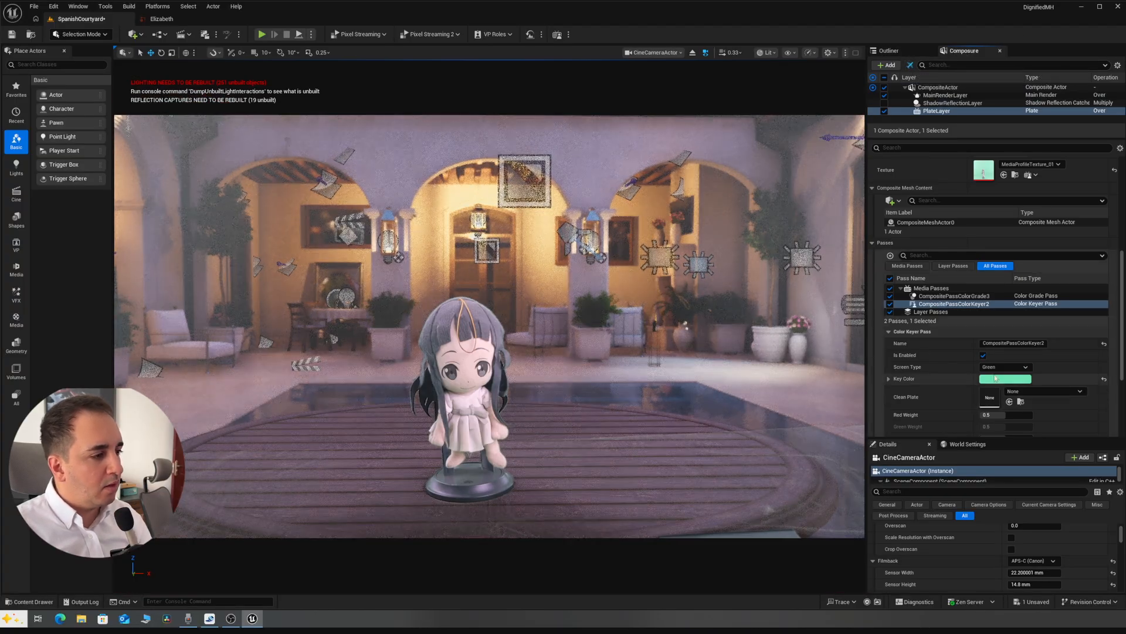
- Set the Color Keyer Pass's Alpha Threshold to about 0.306 and 0.84 using the Alpha visualization, and return the visualization to Key
scroll(995, 379, down, 1)
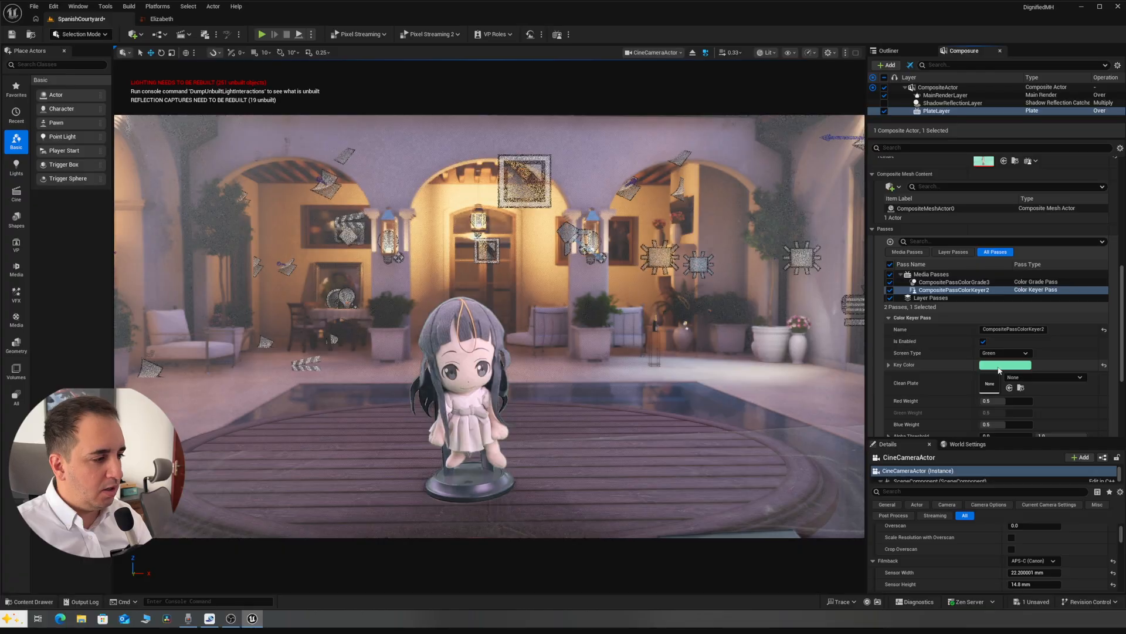
scroll(999, 371, down, 6)
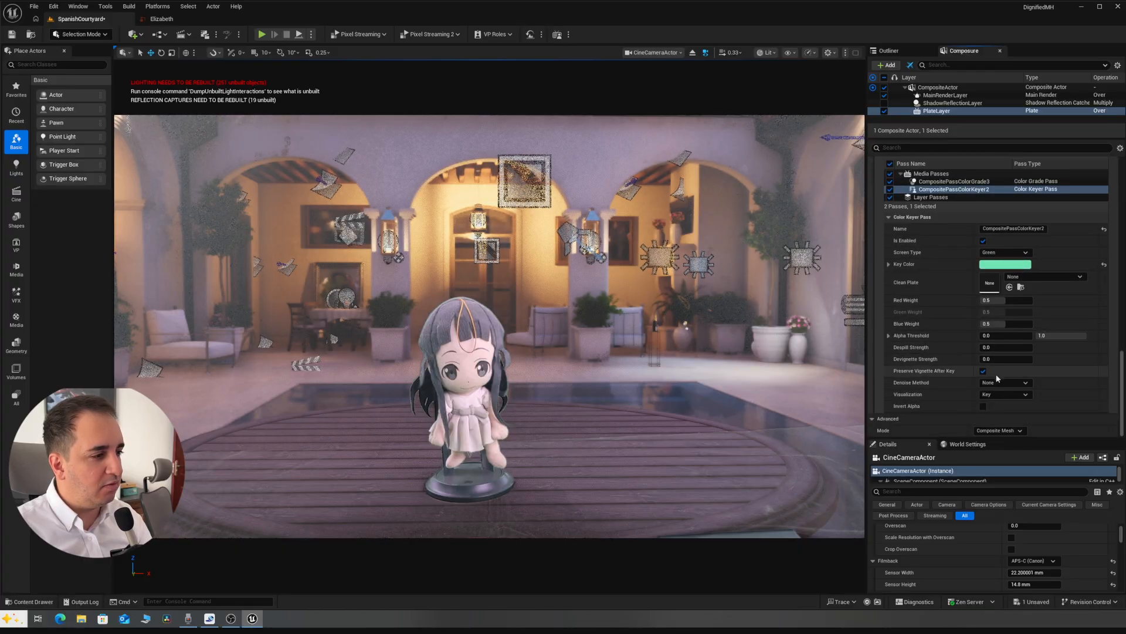
click(993, 394)
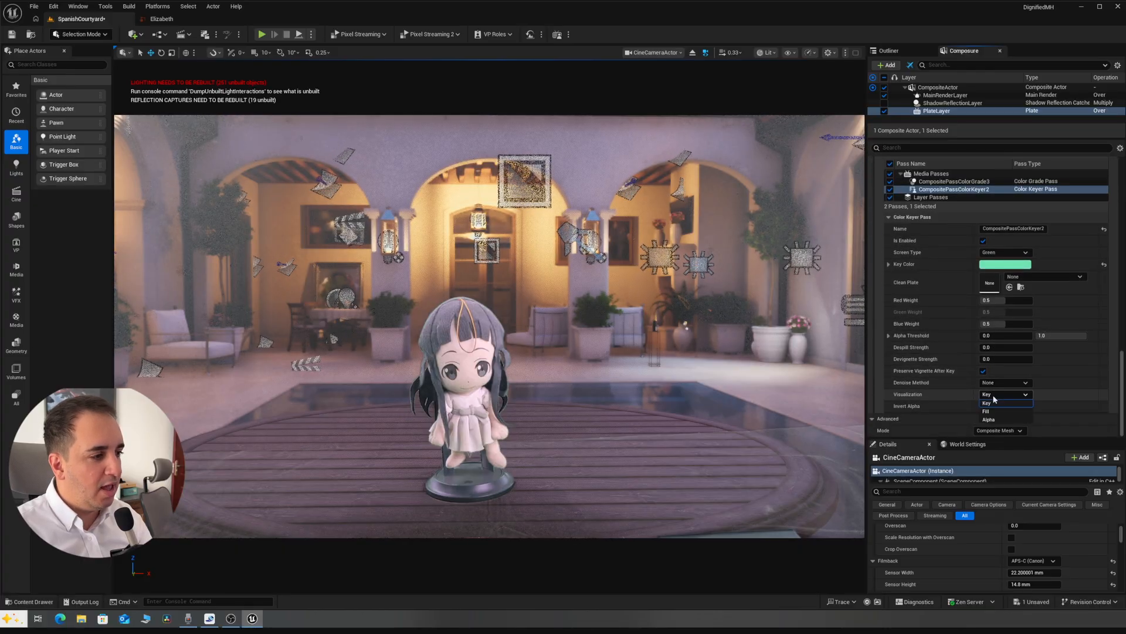
click(991, 419)
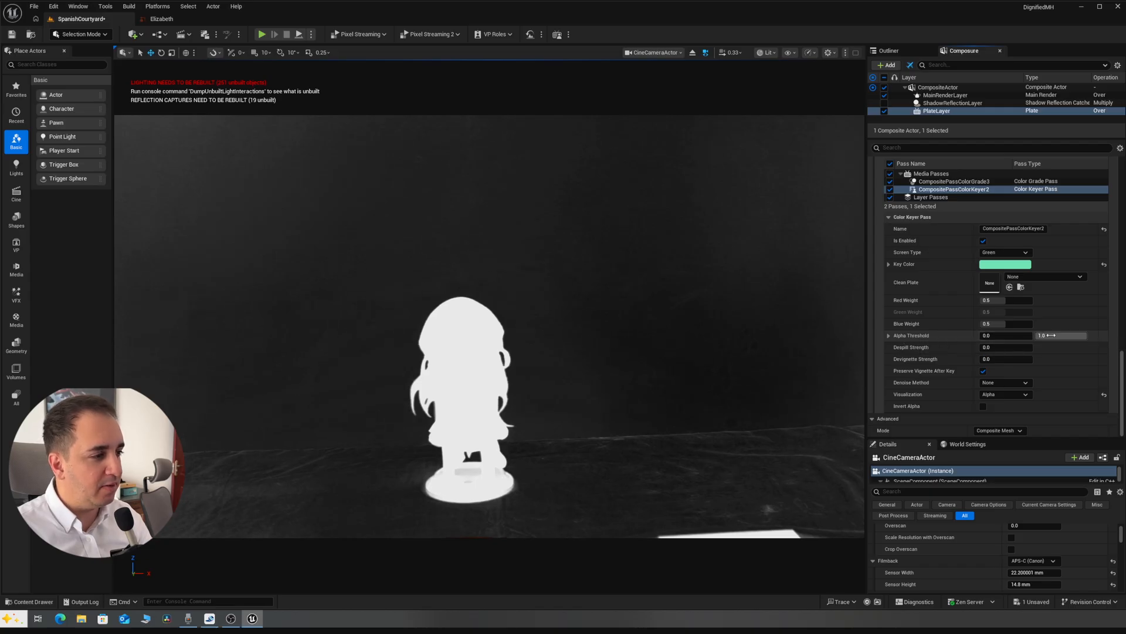
drag(1002, 335, 1004, 336)
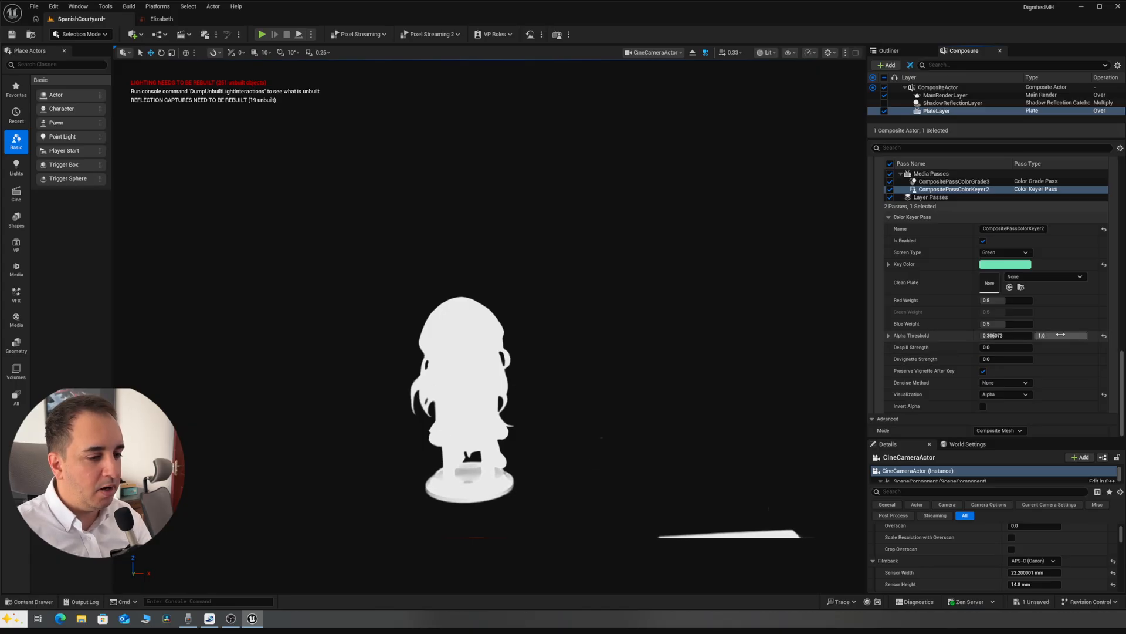
mouse_move(1060, 335)
mouse_down()
mouse_move(1052, 334)
mouse_move(1061, 335)
mouse_up()
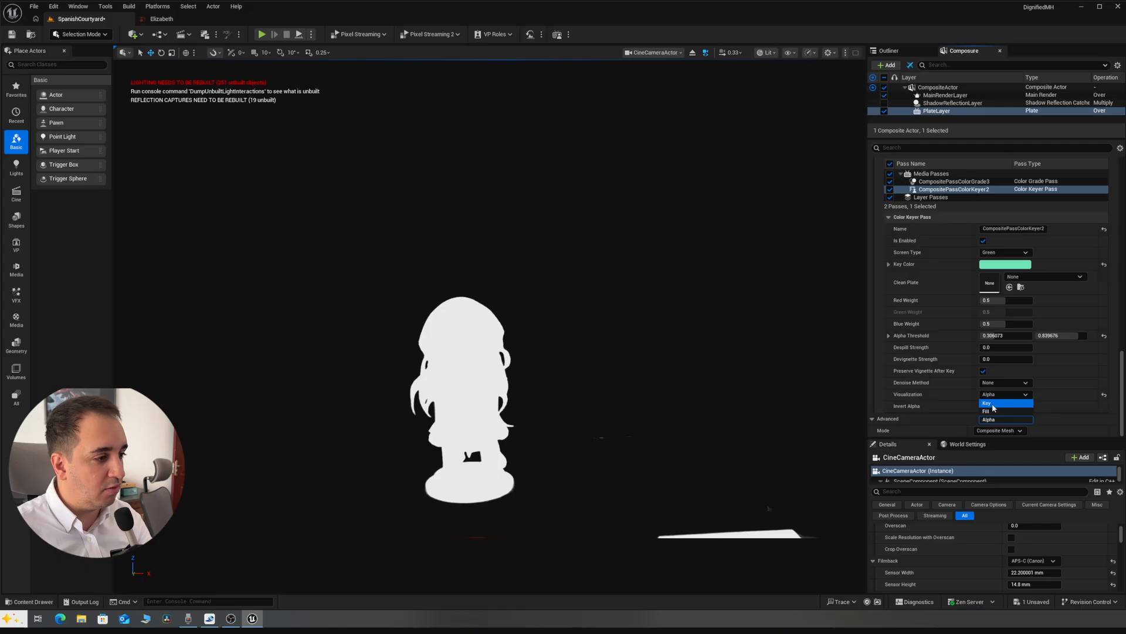
click(989, 403)
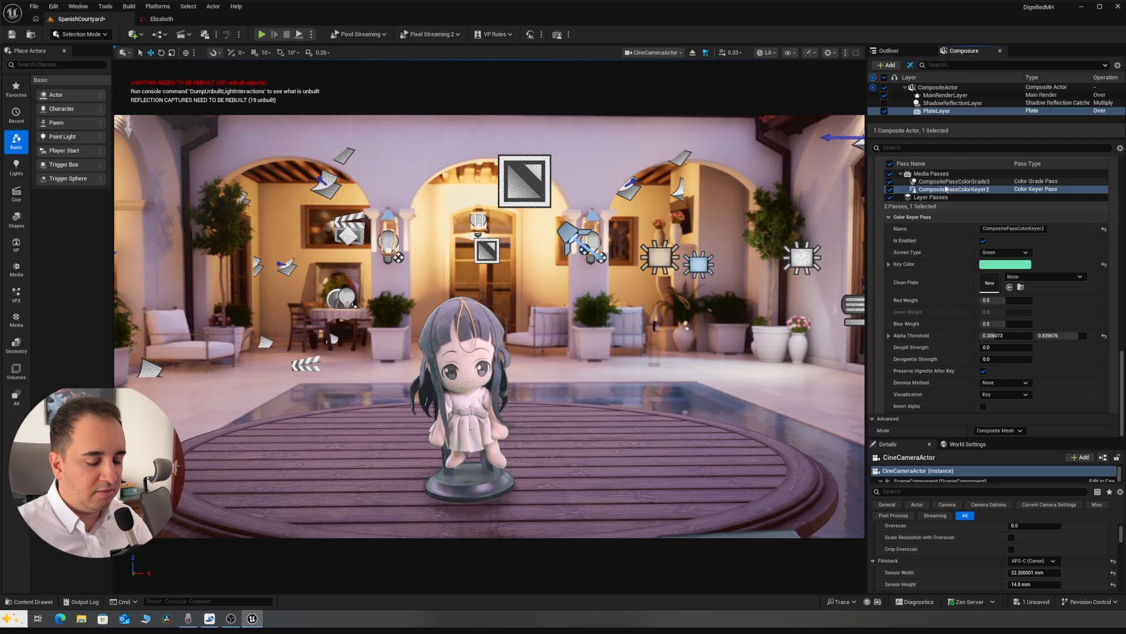
- Set the Color Grade Pass's global contrast to 1.03 and global saturation to 1.68
click(946, 182)
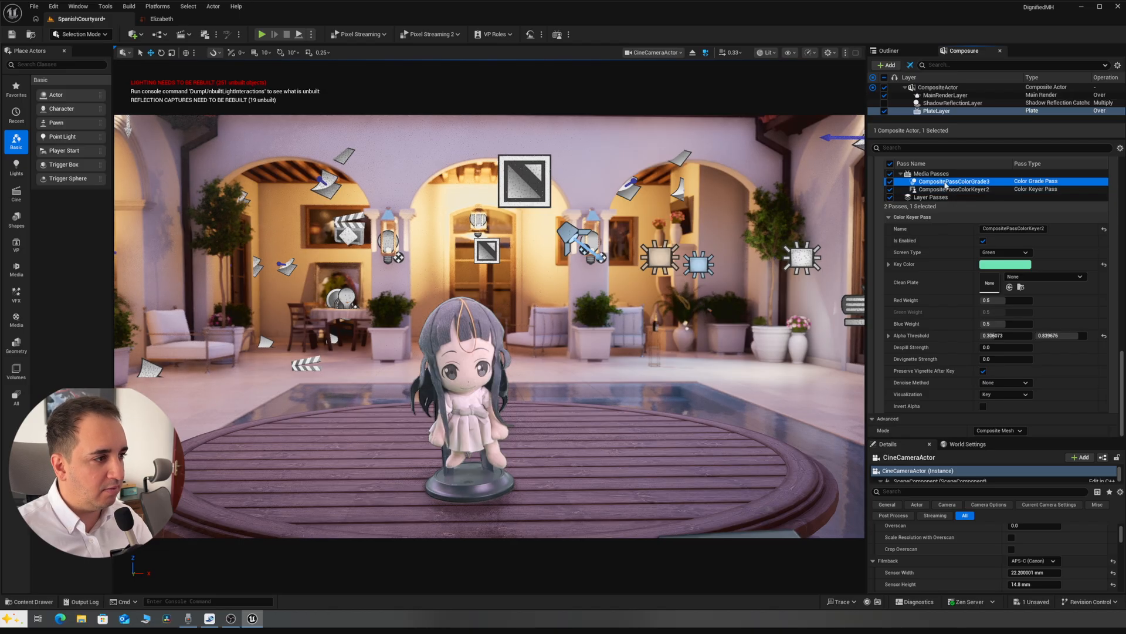
scroll(978, 352, up, 5)
scroll(978, 368, down, 1)
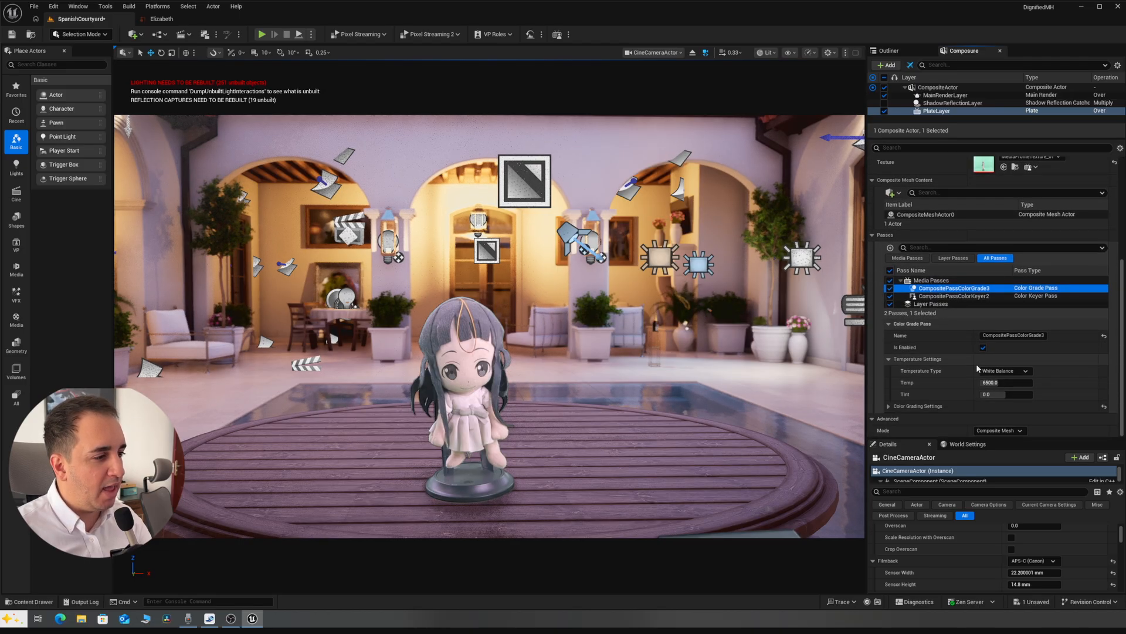
click(888, 406)
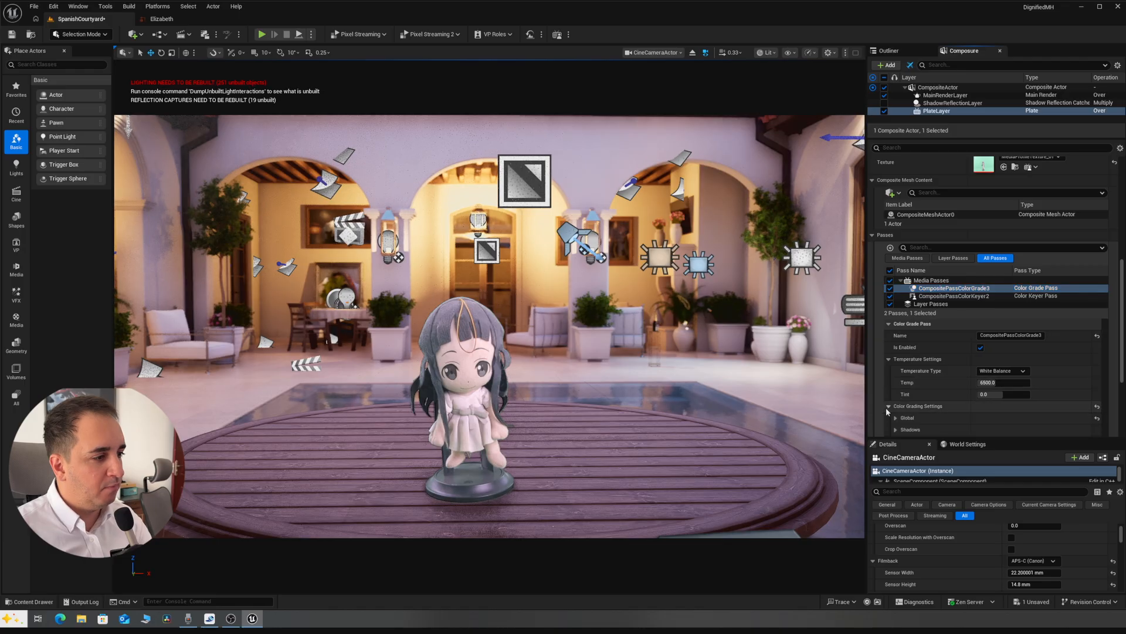
scroll(900, 393, down, 2)
scroll(900, 393, down, 1)
click(895, 337)
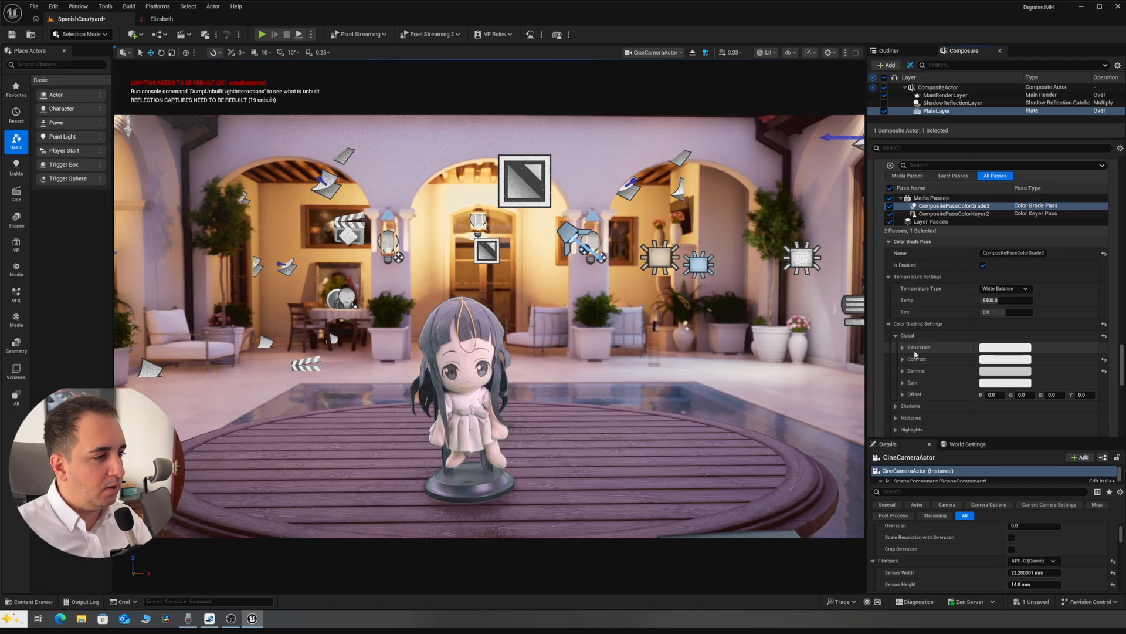
click(902, 359)
scroll(927, 399, down, 1)
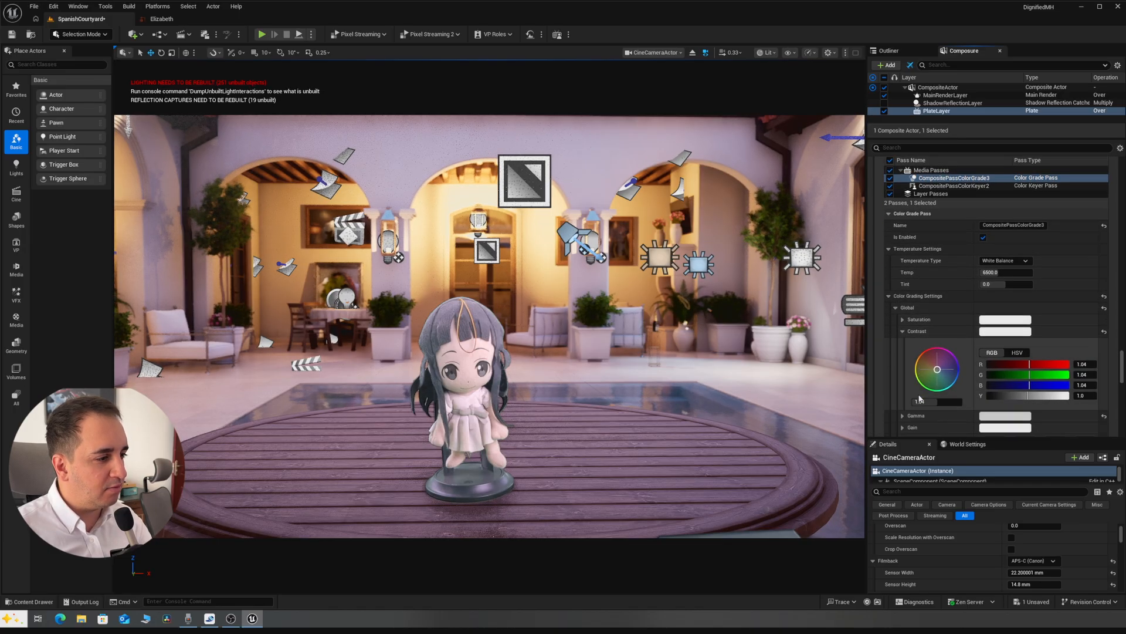
mouse_move(929, 402)
mouse_down()
mouse_move(942, 402)
mouse_move(929, 401)
mouse_up()
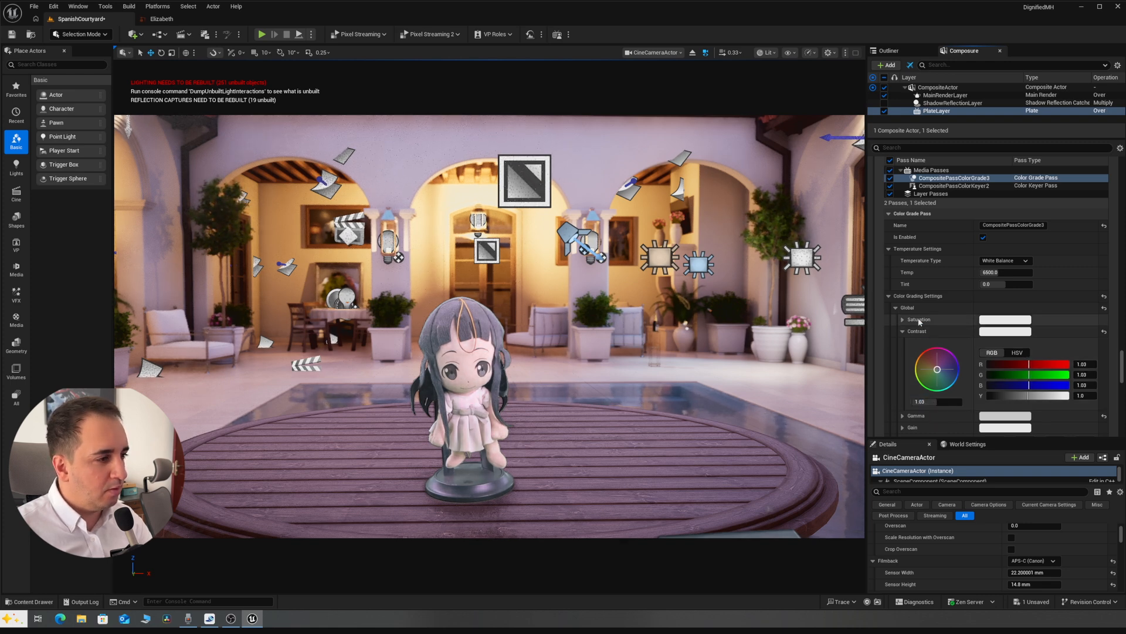
click(903, 319)
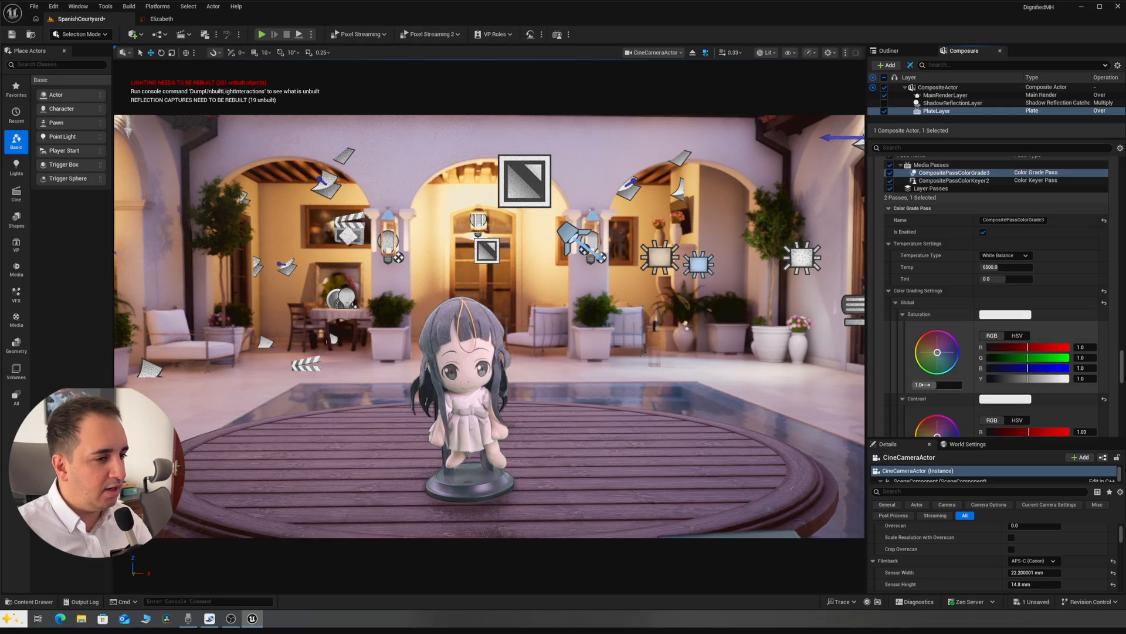
drag(937, 385, 925, 384)
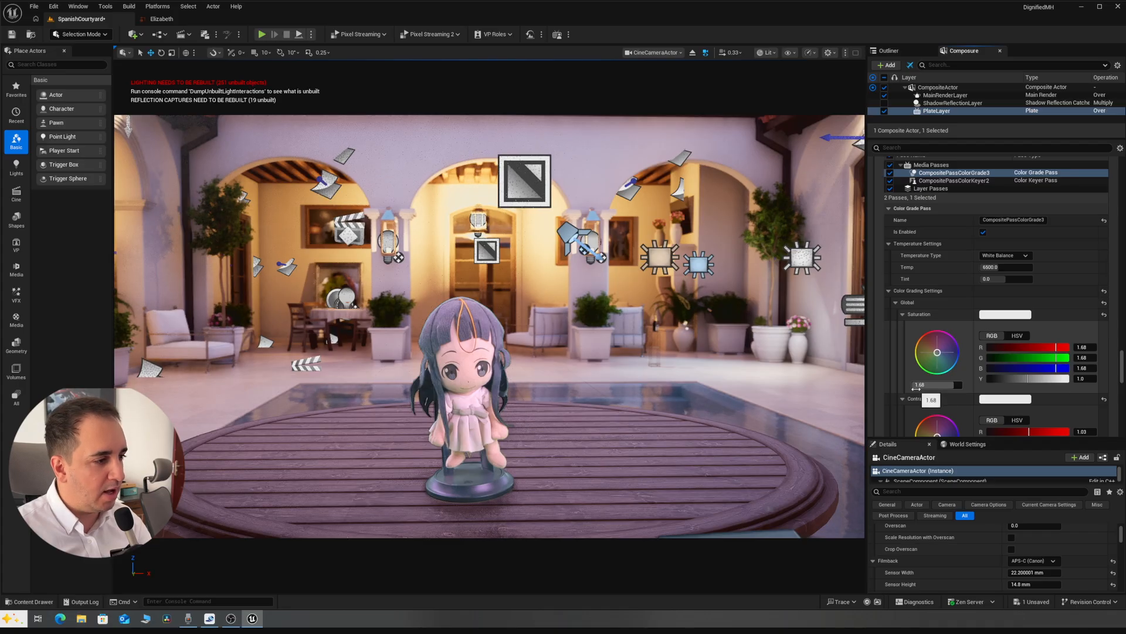
- Set the Color Grade Pass's global gamma to 0.54 and collapse the pass's settings
scroll(918, 376, down, 3)
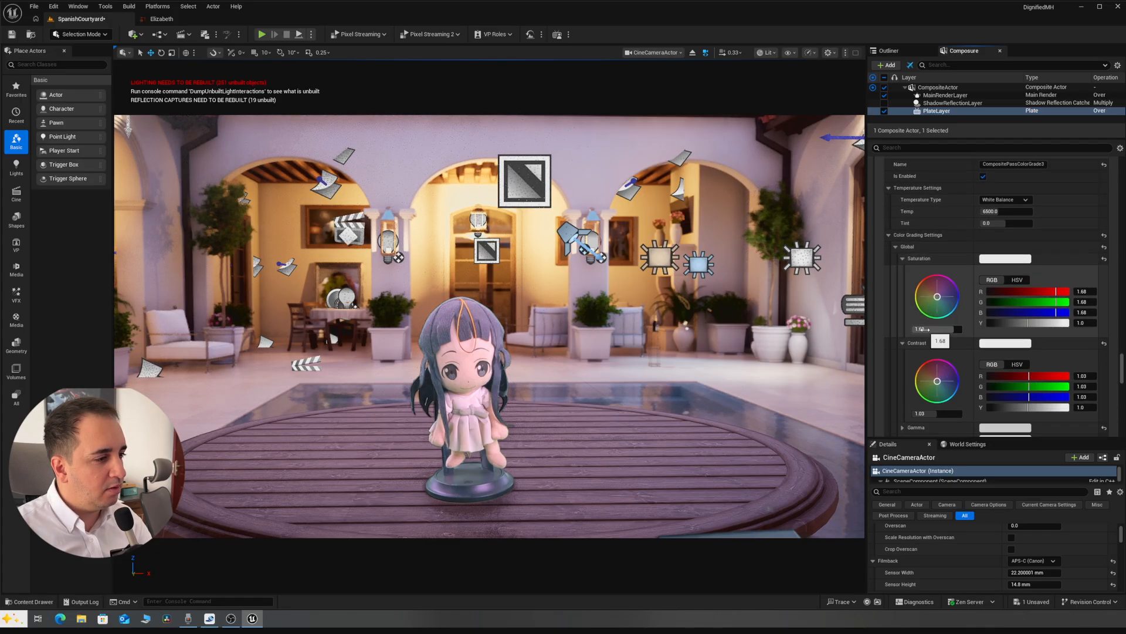
click(902, 426)
scroll(918, 411, down, 3)
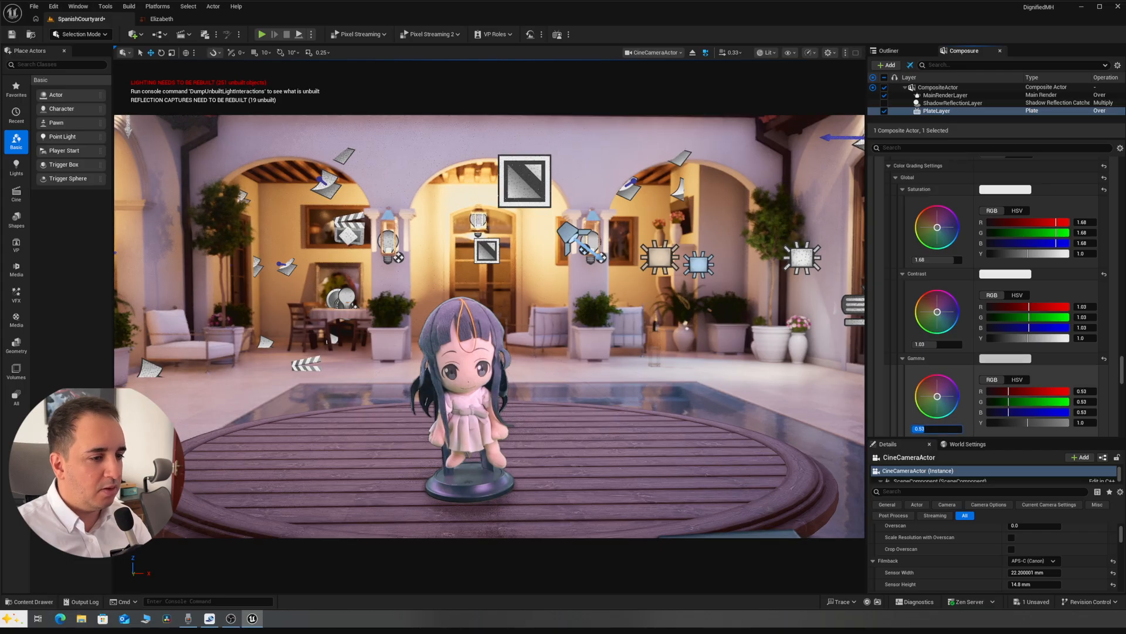
scroll(933, 352, down, 4)
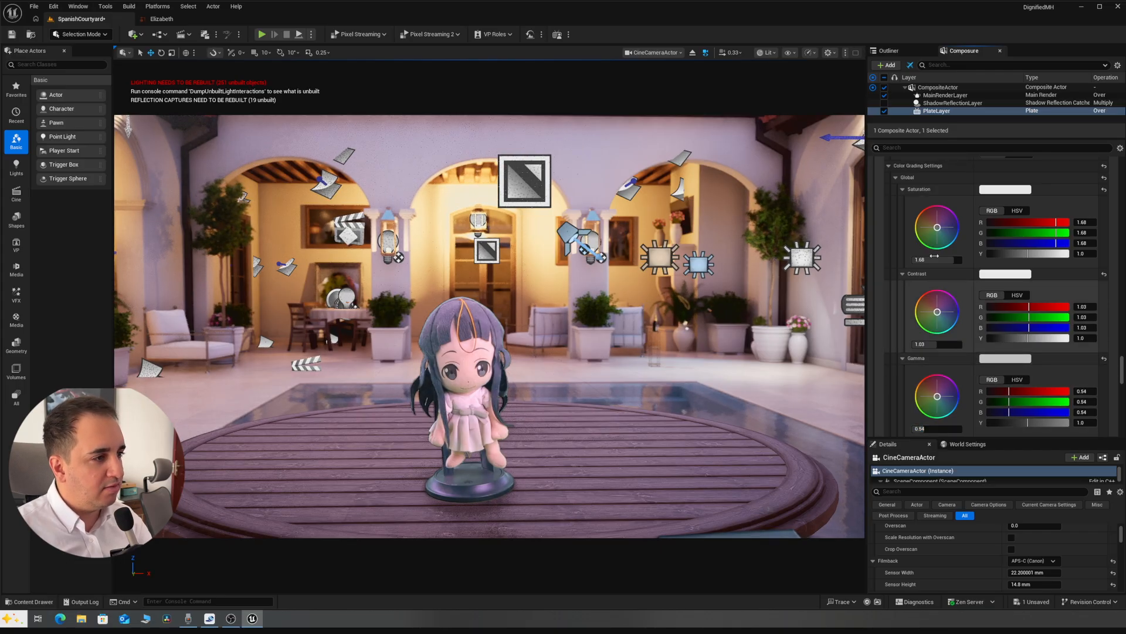
scroll(939, 261, up, 5)
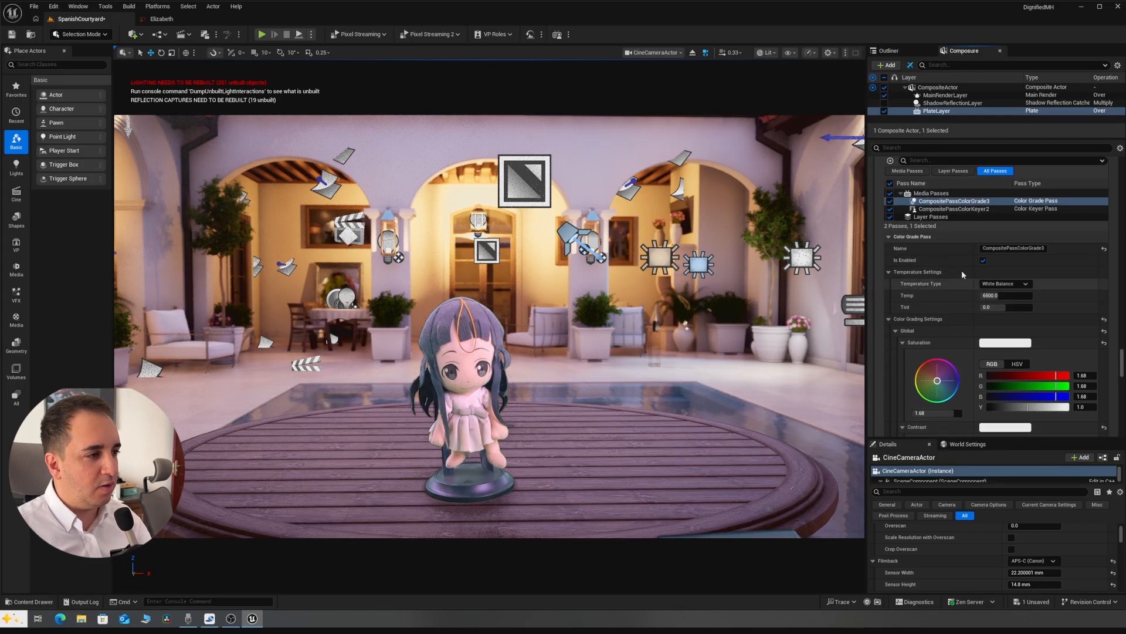
scroll(971, 267, up, 7)
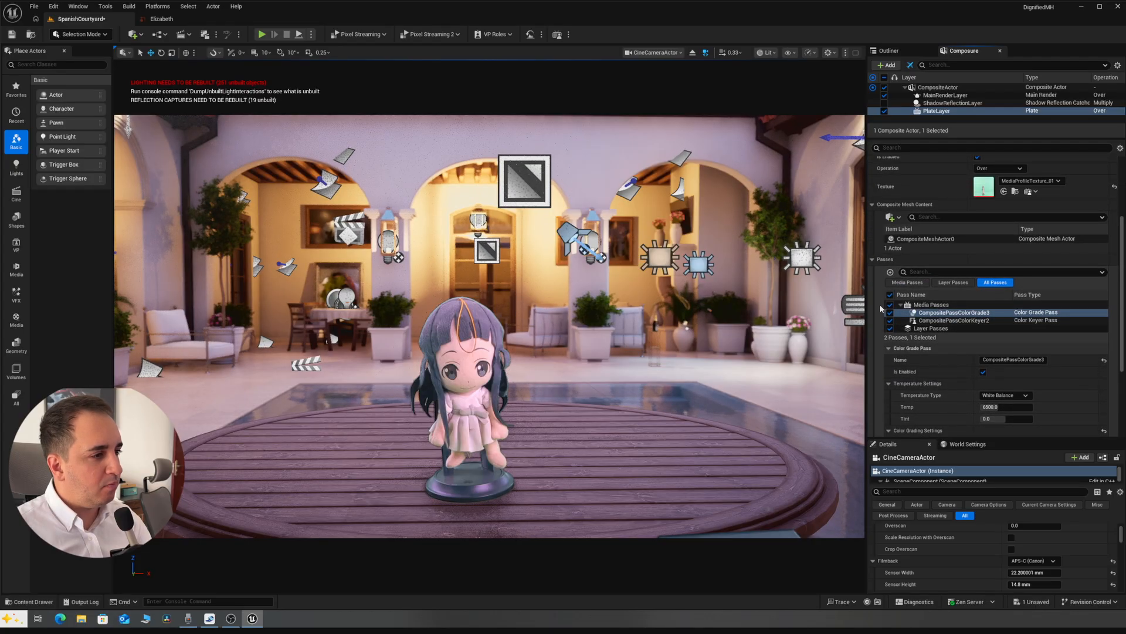
click(888, 349)
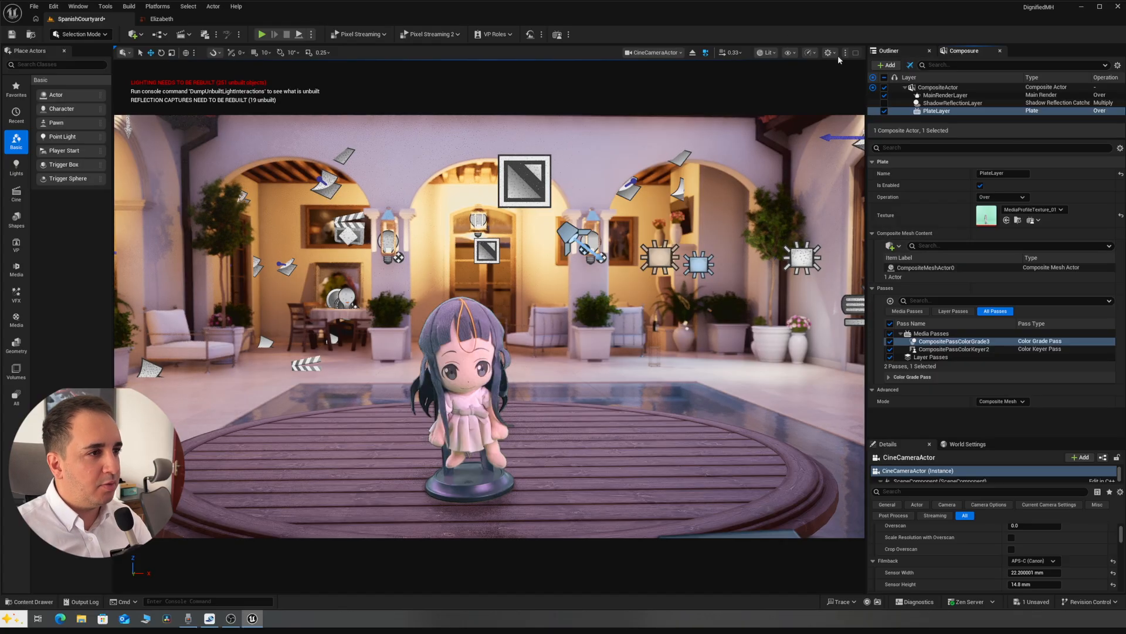
- Leave the camera view, select the CineCameraActor and examine its placement relative to the table and the composited figure
click(910, 66)
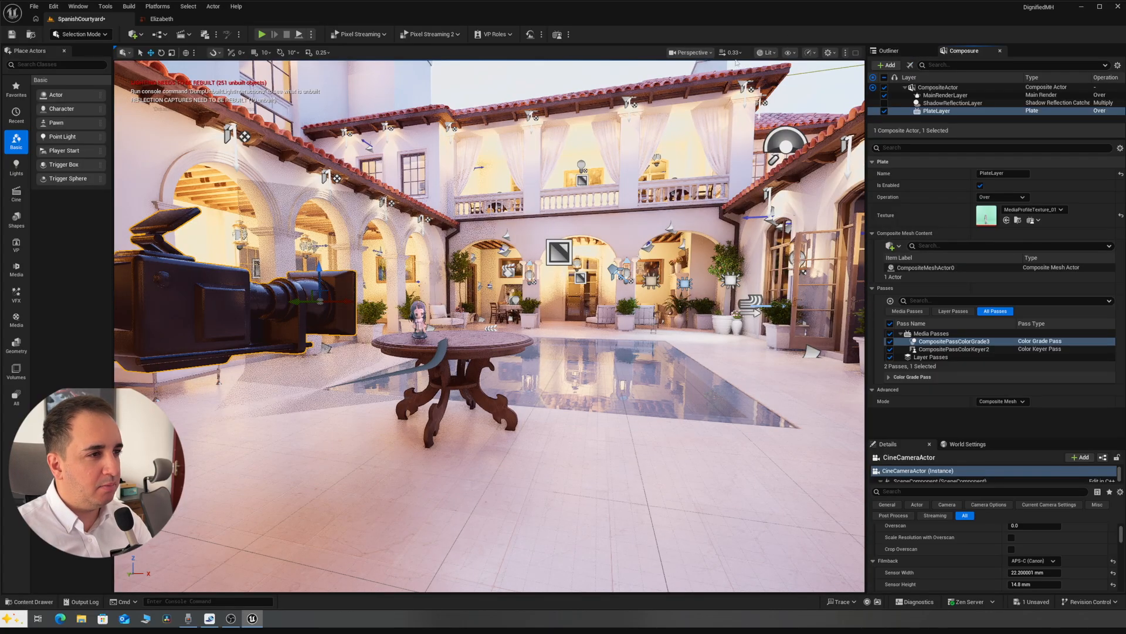
click(893, 51)
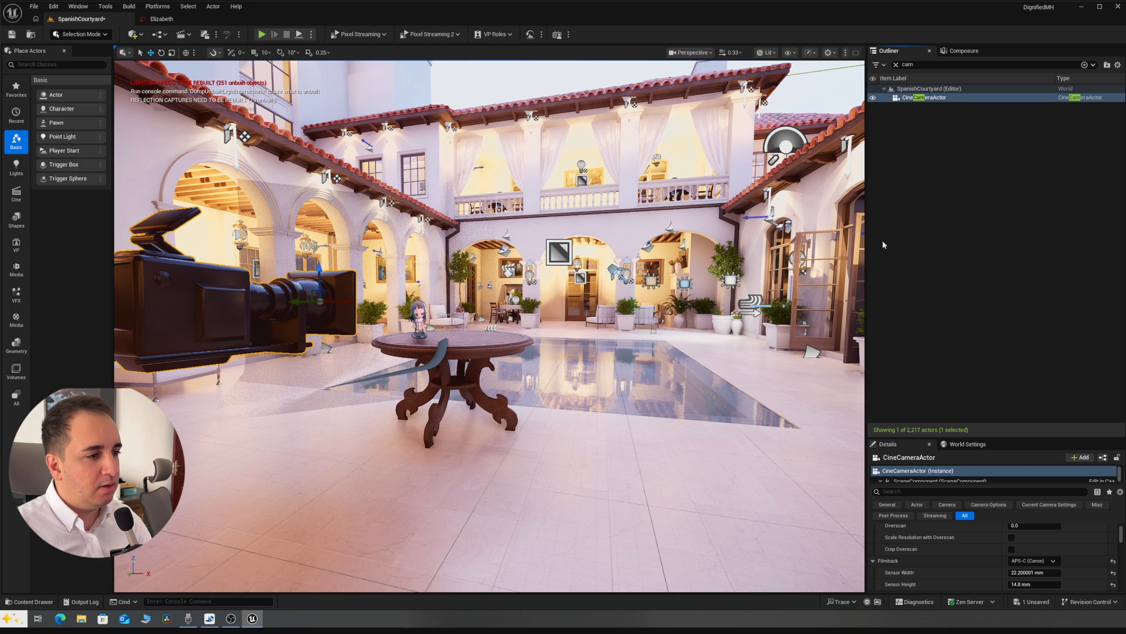
click(927, 111)
click(925, 97)
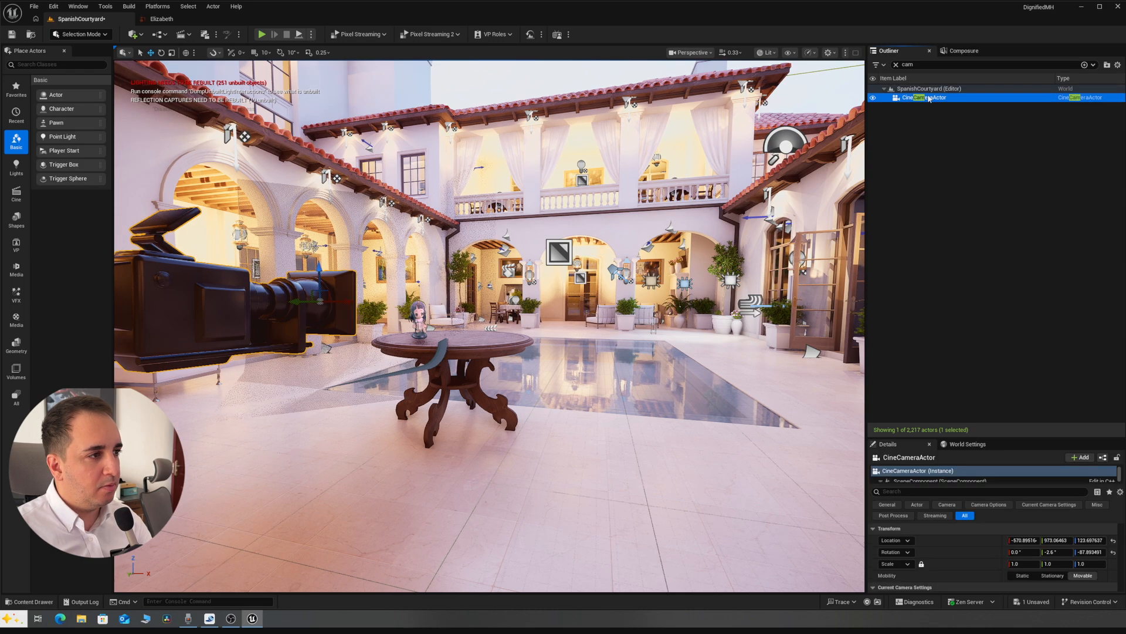
click(537, 561)
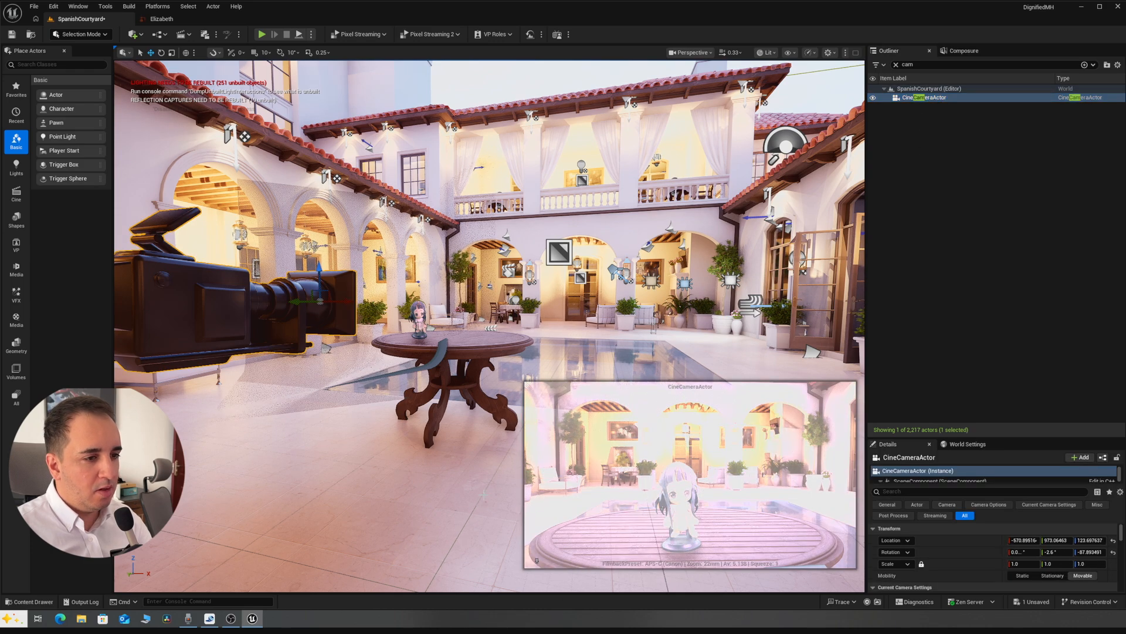
right_drag(456, 253, 399, 304)
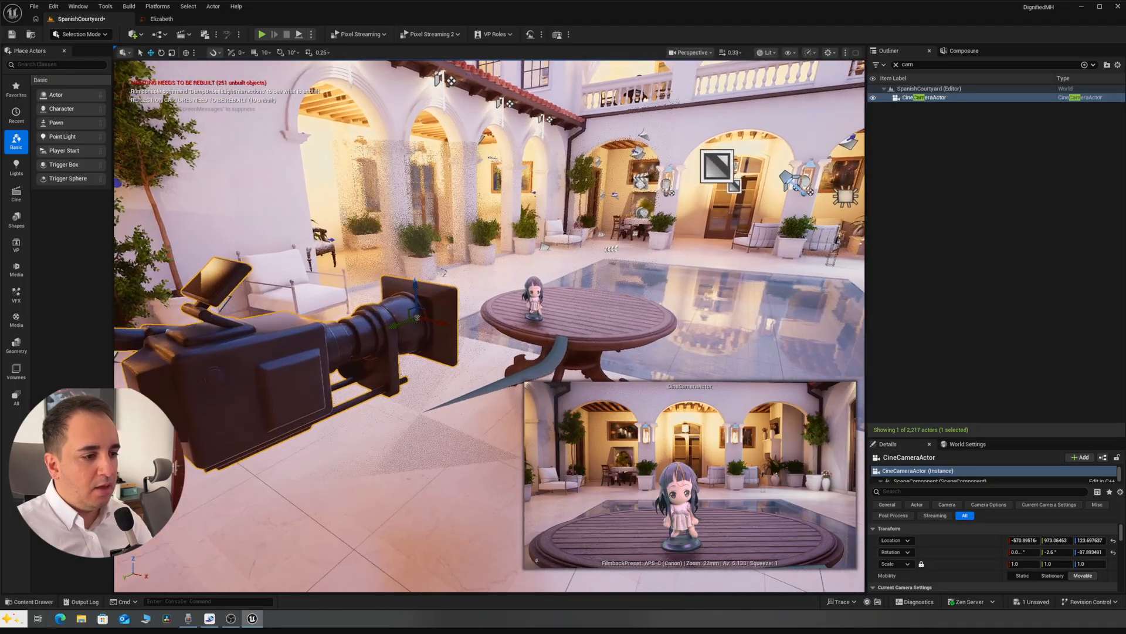
- Return to viewing the composite through the camera and apply the lit masked material to CompositeMeshActor0 in the plate's mesh content
click(965, 52)
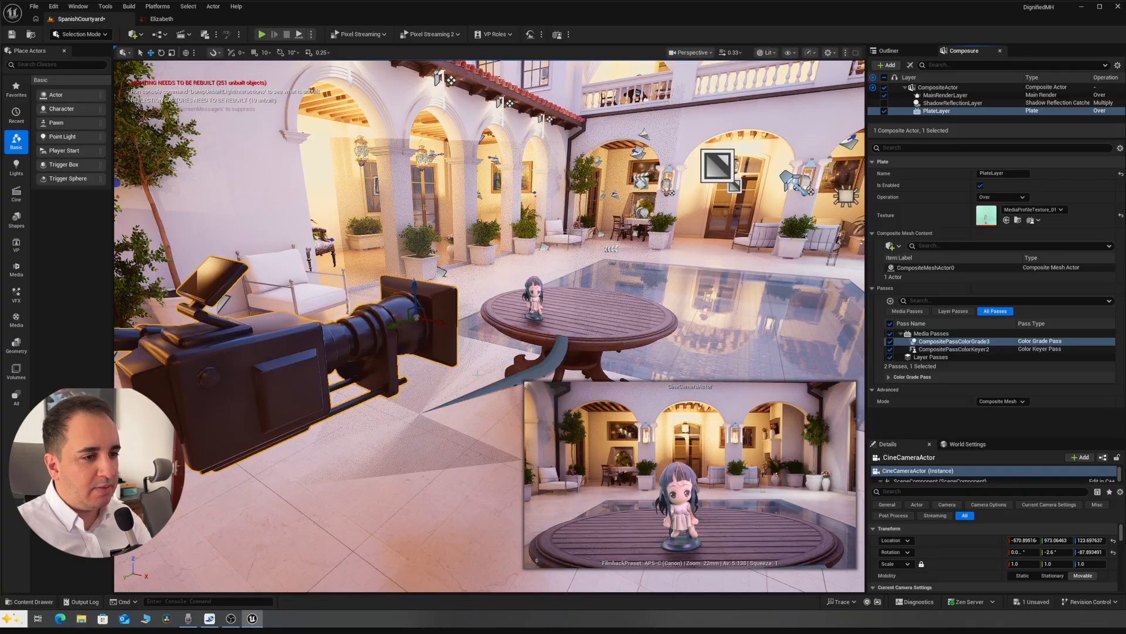
right_click(1040, 269)
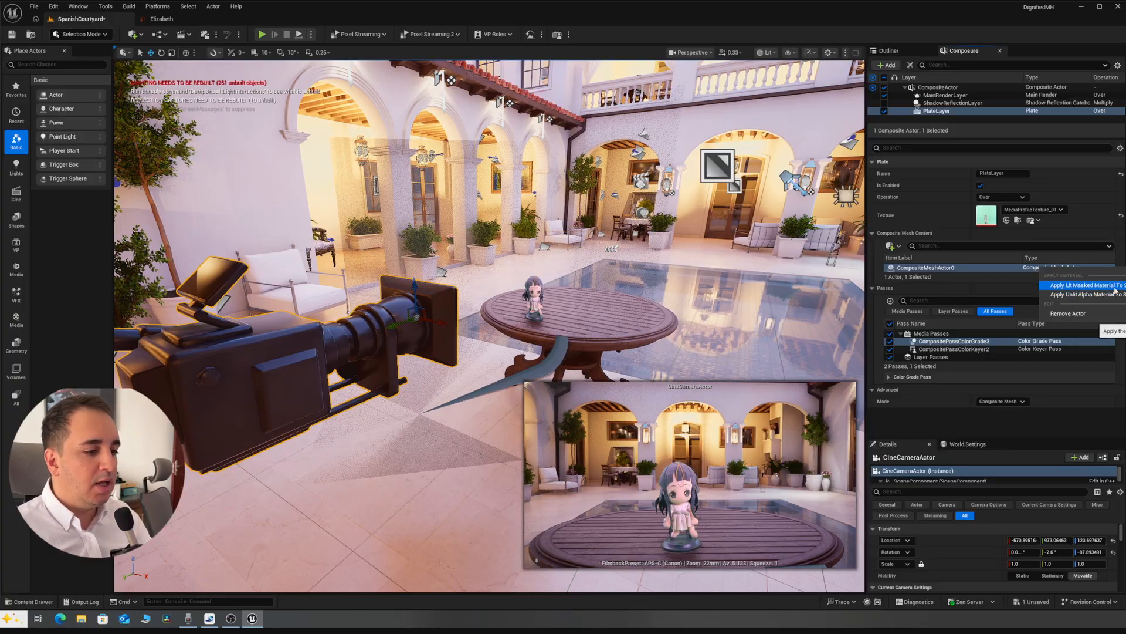
click(911, 66)
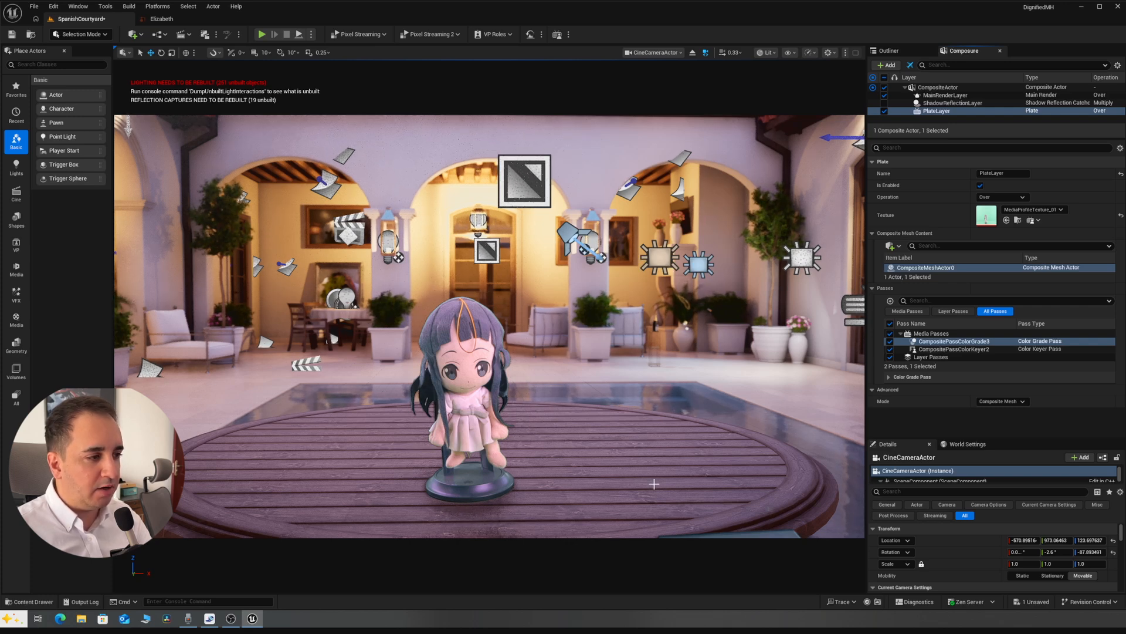
right_click(1035, 268)
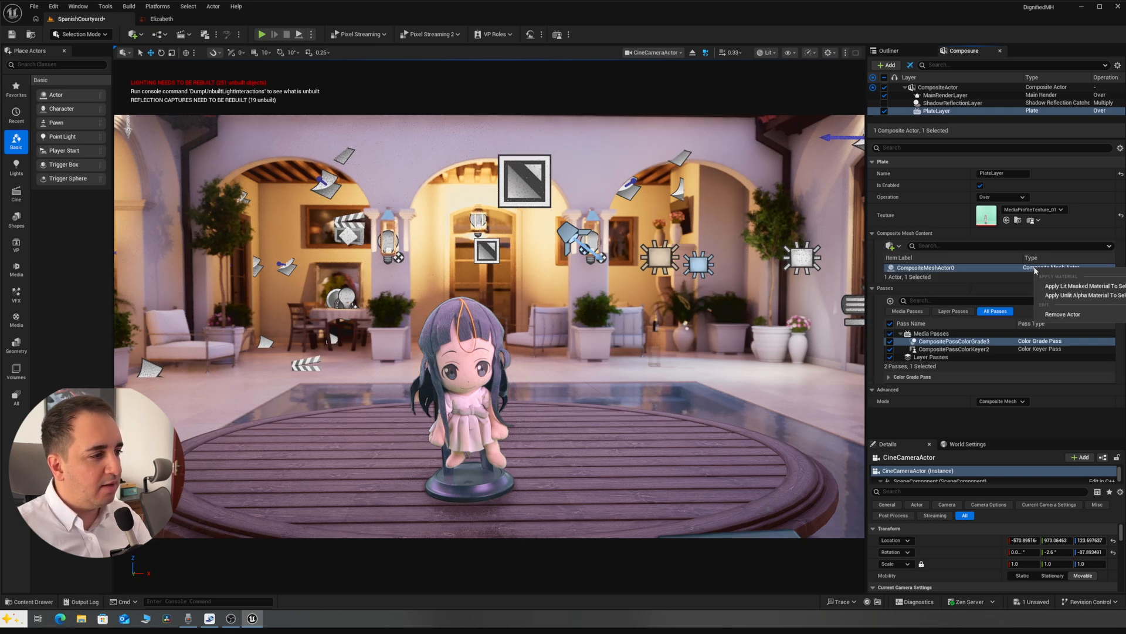
click(1077, 287)
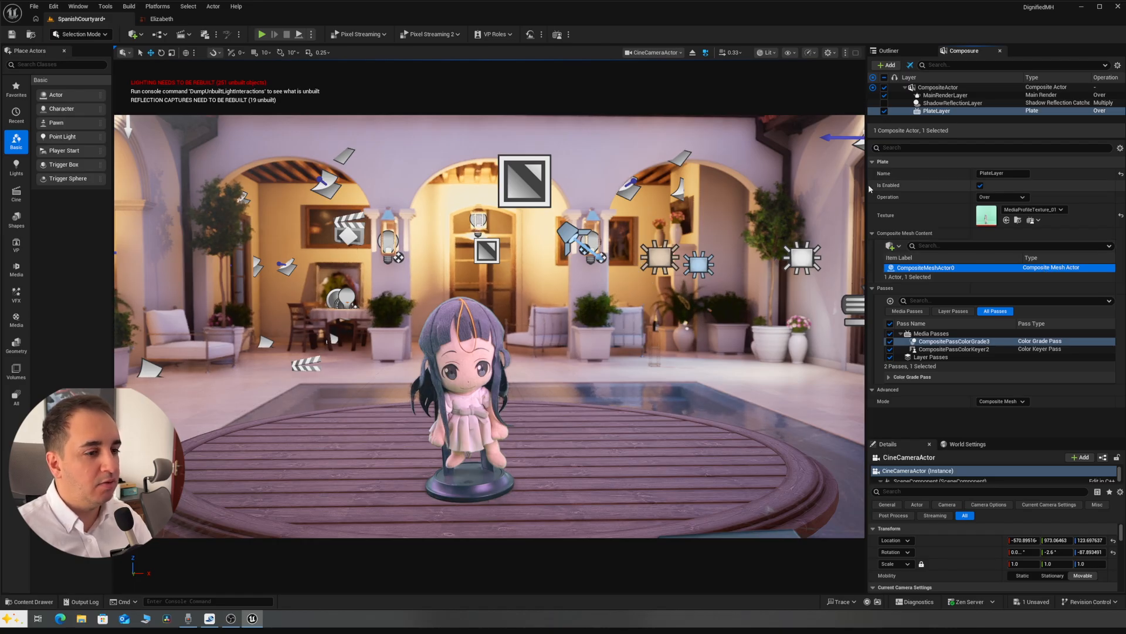
- Clear the actor search filter, leave the camera view and attach CompositeMeshActor0 to the CineCameraActor as its child
click(889, 50)
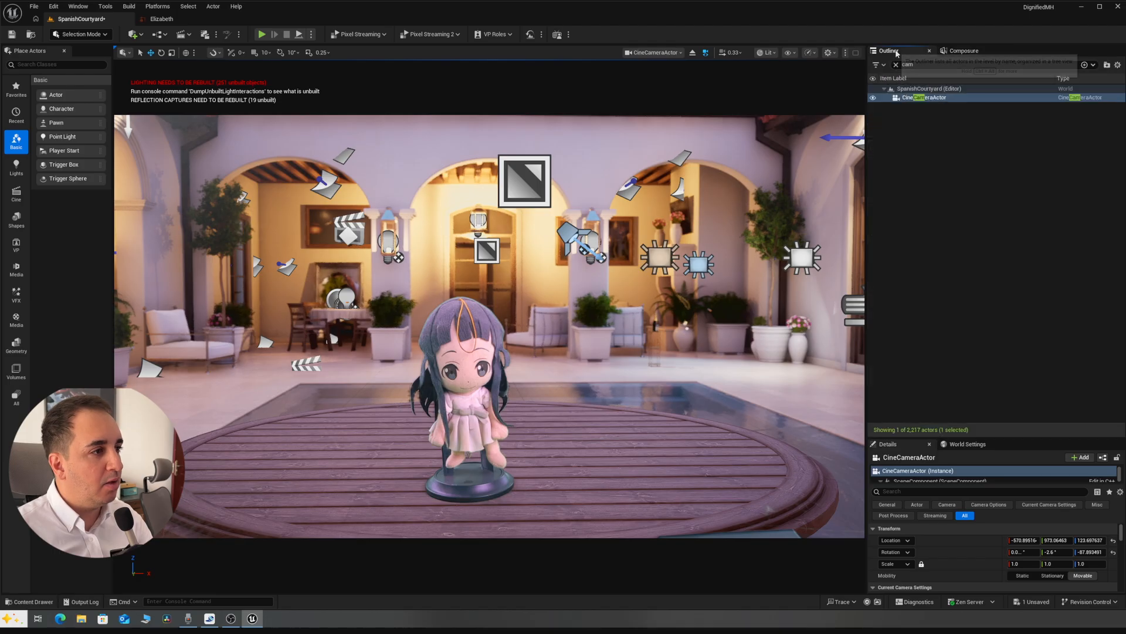
click(896, 65)
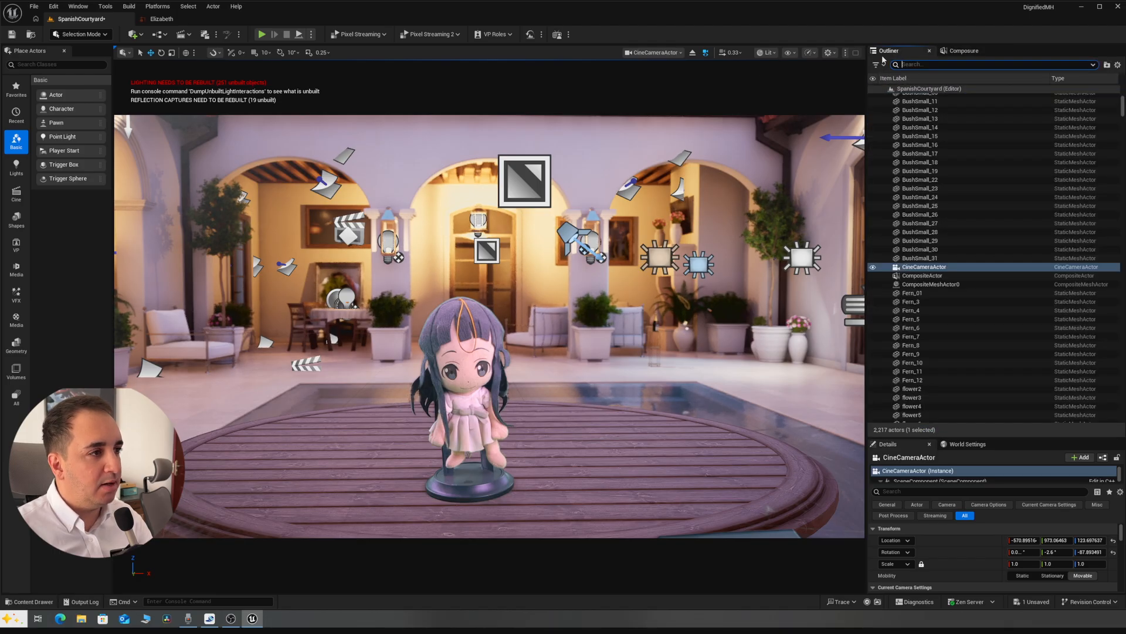
click(692, 52)
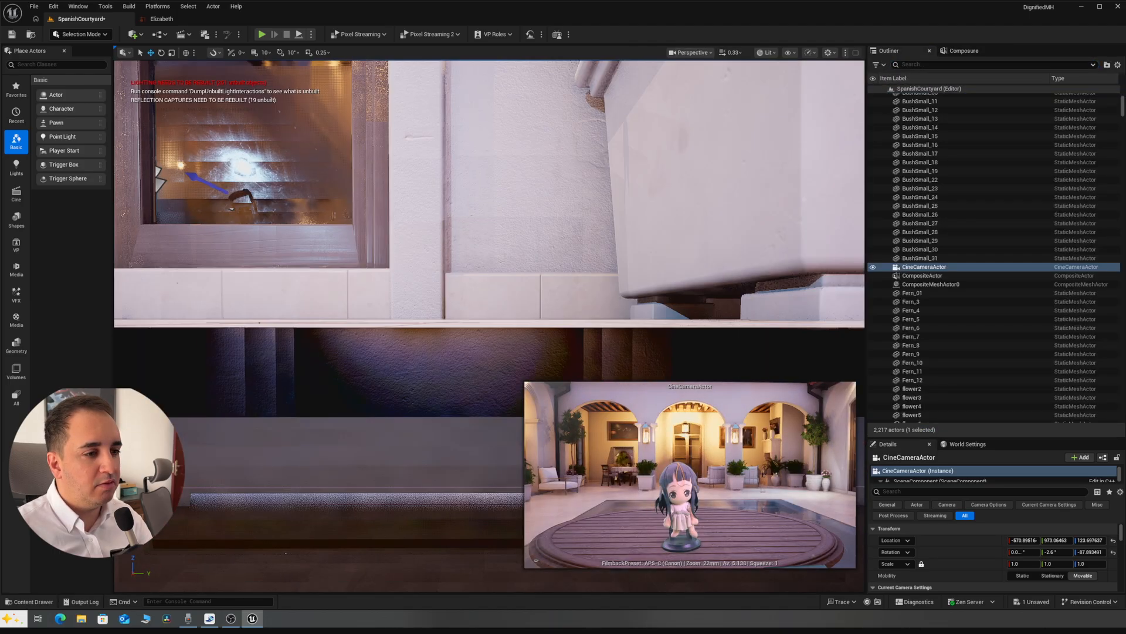
key(f)
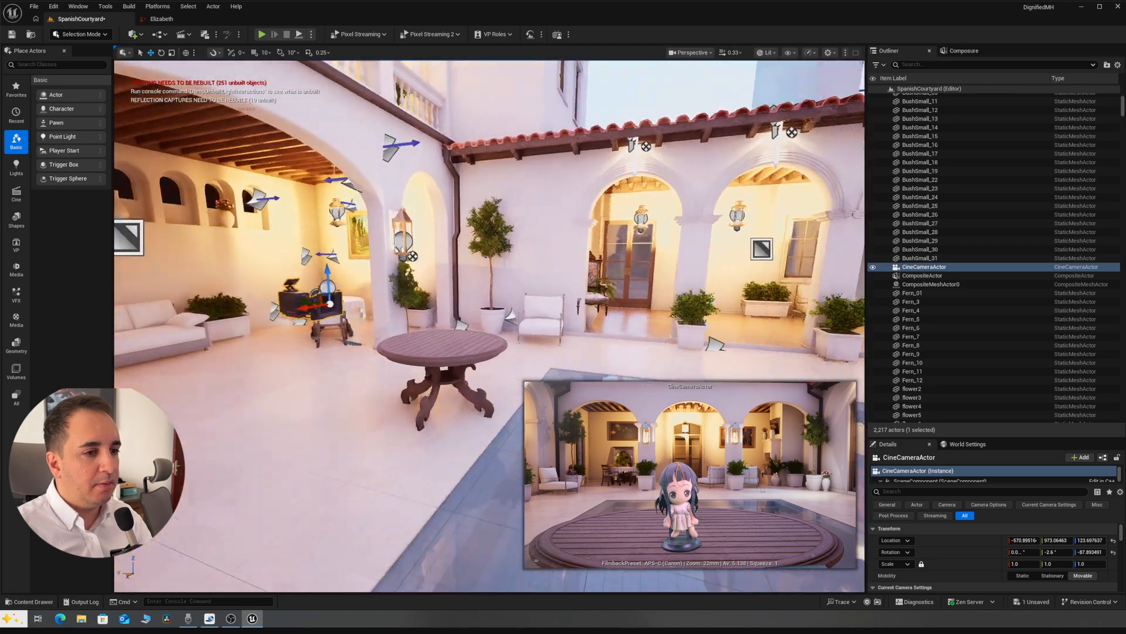
key(w)
right_drag(462, 359, 557, 357)
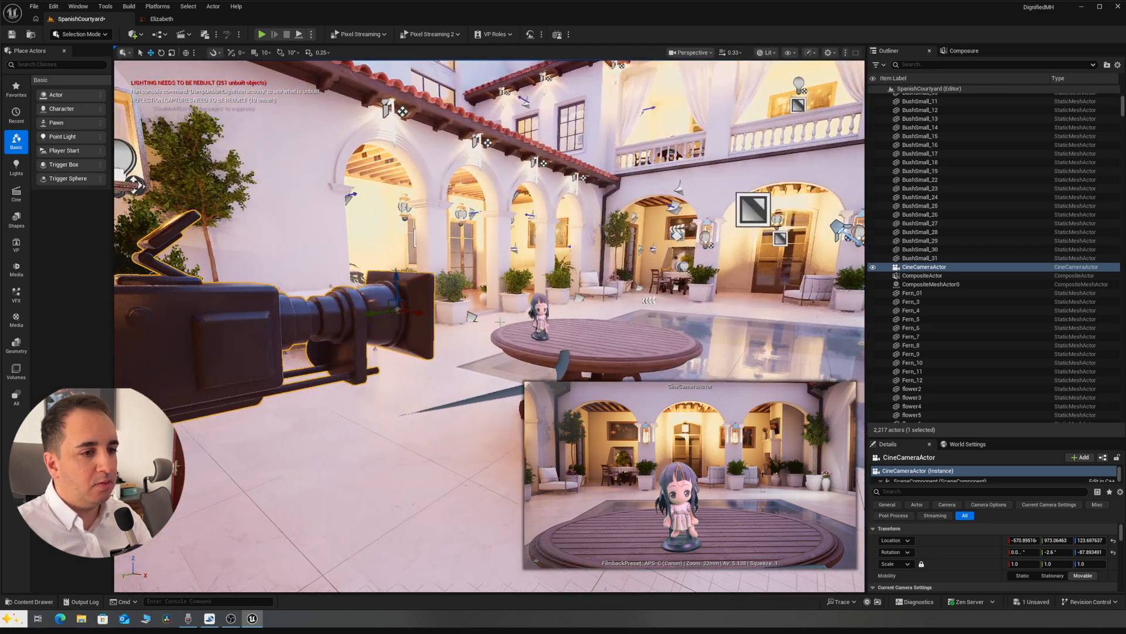
click(463, 359)
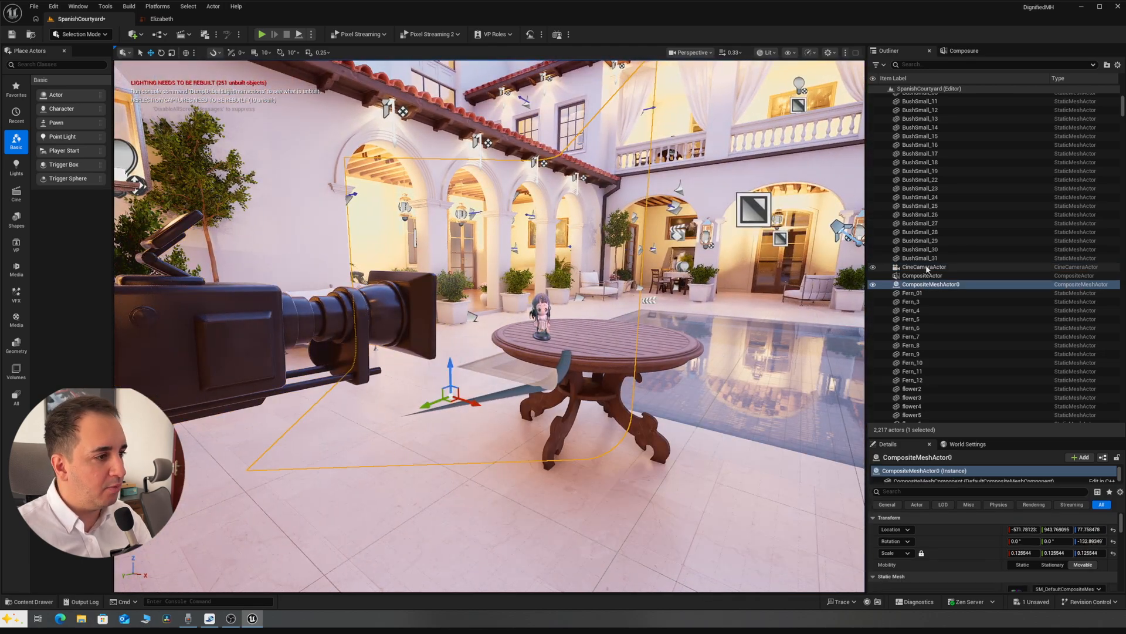
drag(919, 287, 921, 269)
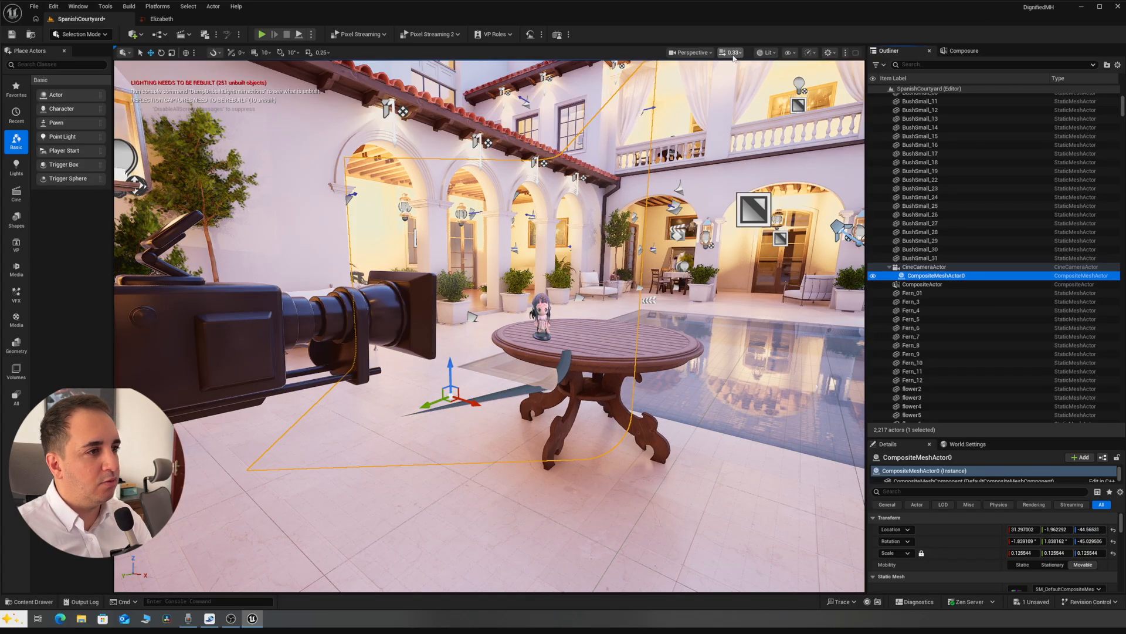
- View the scene through the CineCameraActor with the editor icons hidden by game view
click(693, 53)
click(705, 104)
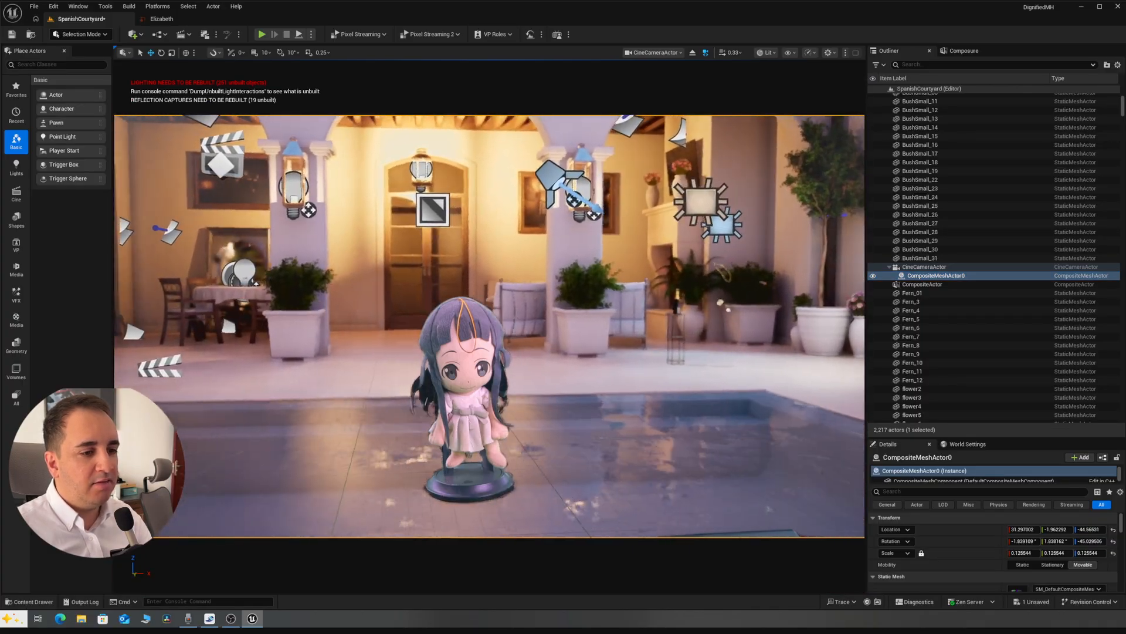
key(g)
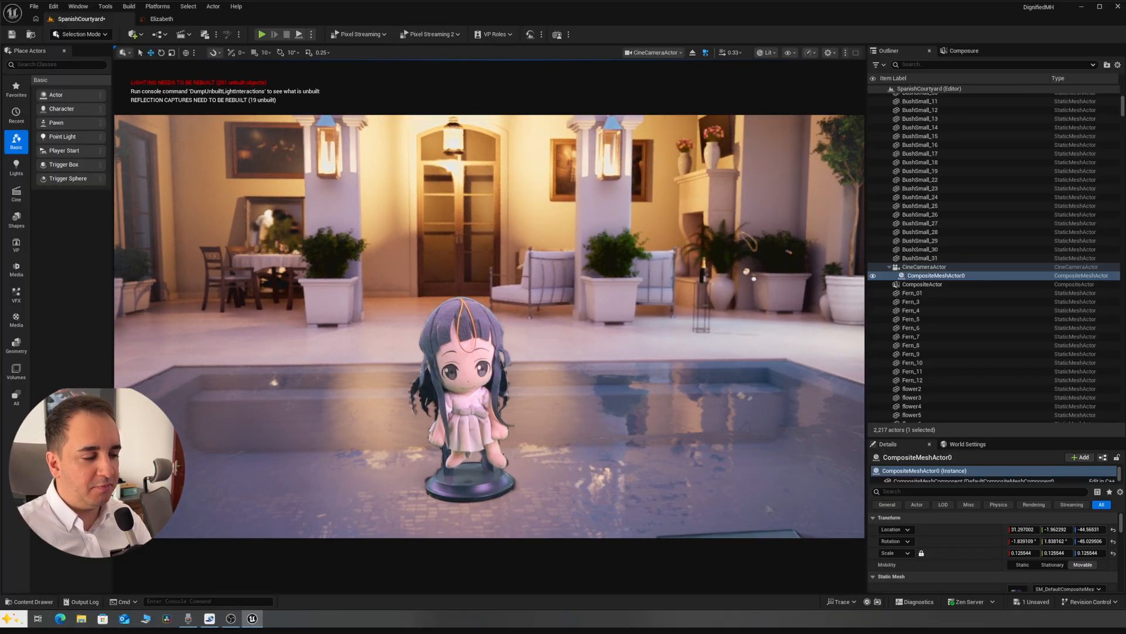
- Compare the lit masked and unlit alpha materials on CompositeMeshActor0, finishing with the lit masked material applied
click(964, 51)
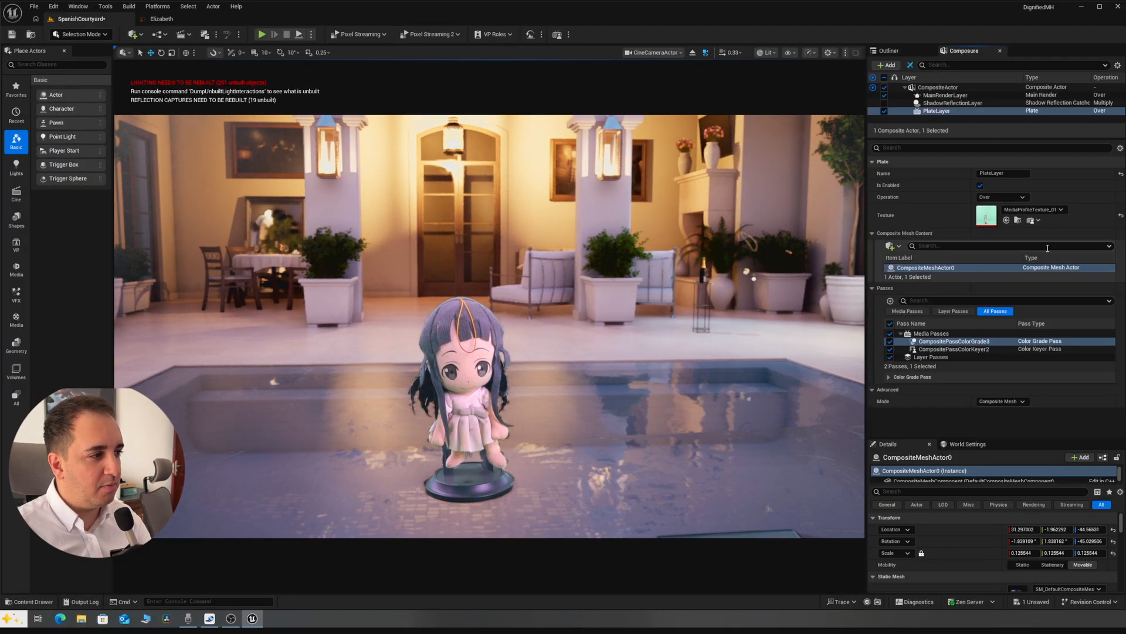
right_click(1048, 271)
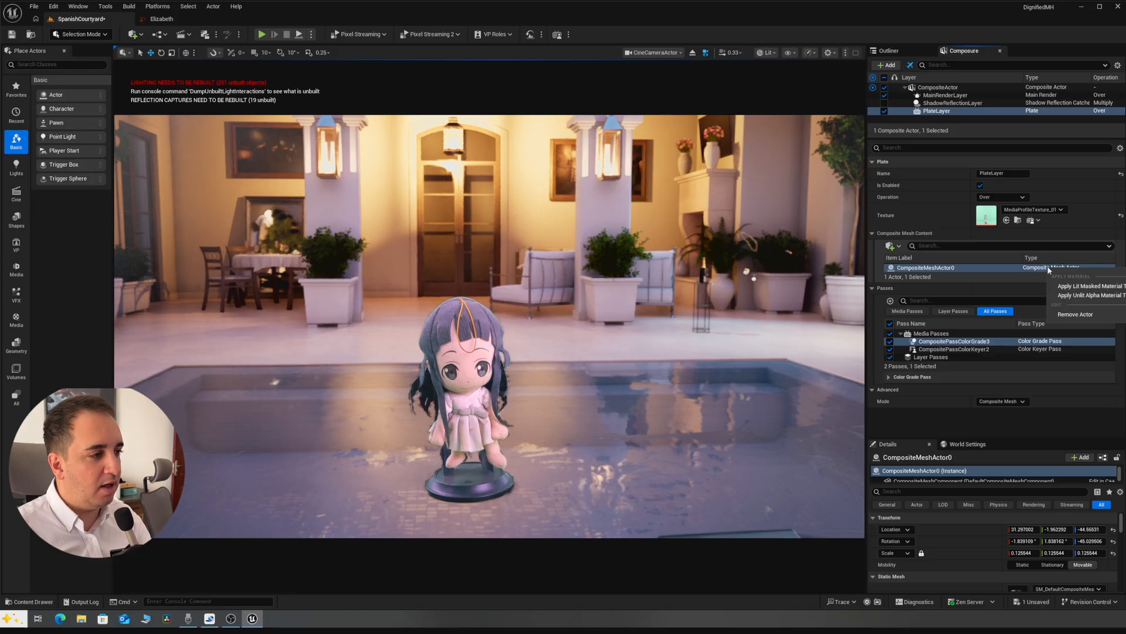
click(1091, 286)
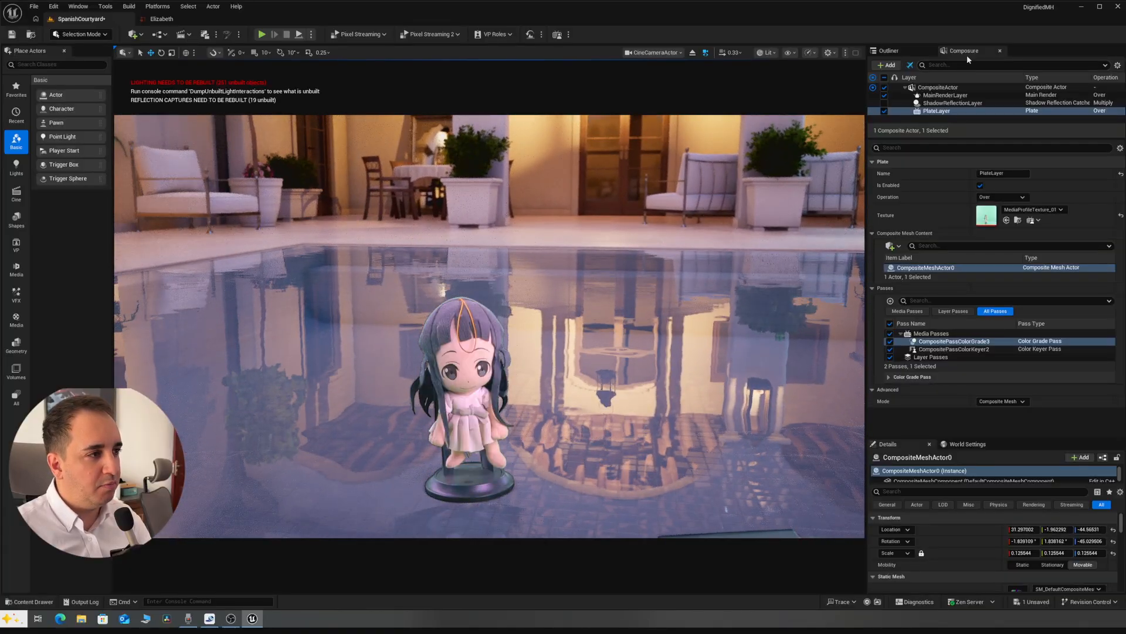
right_click(1033, 269)
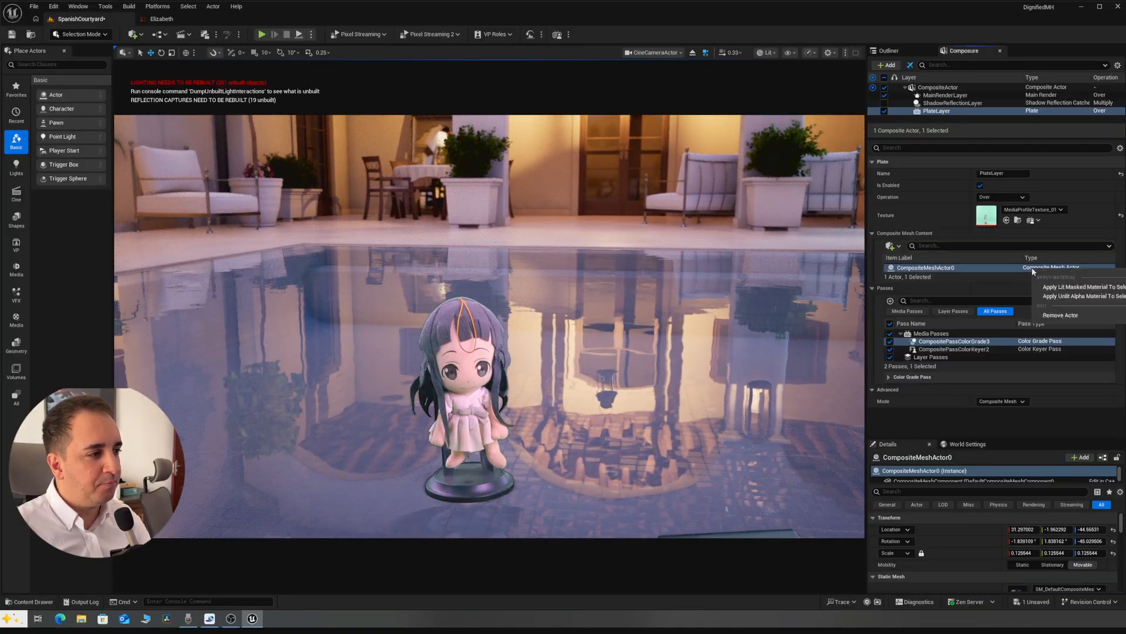
click(1069, 296)
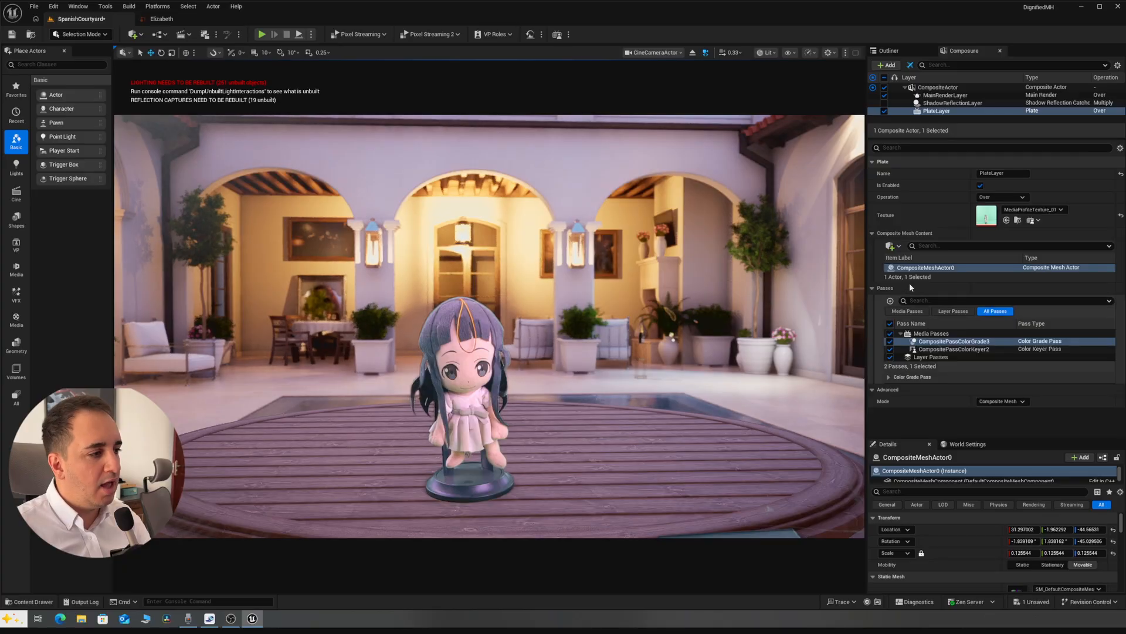
right_click(1042, 269)
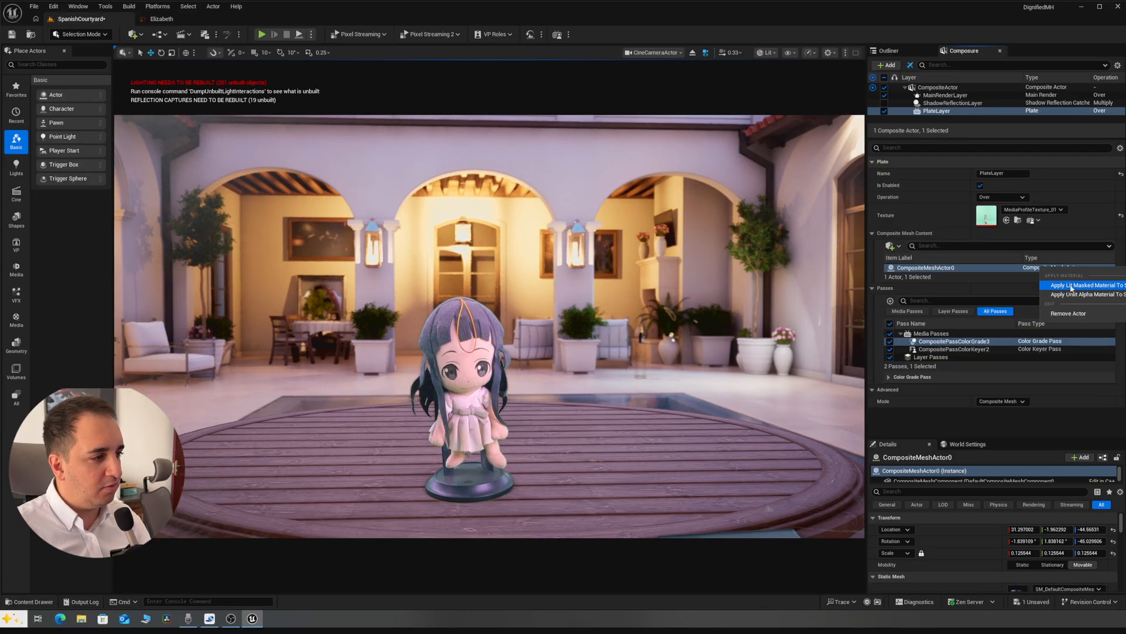
click(1072, 286)
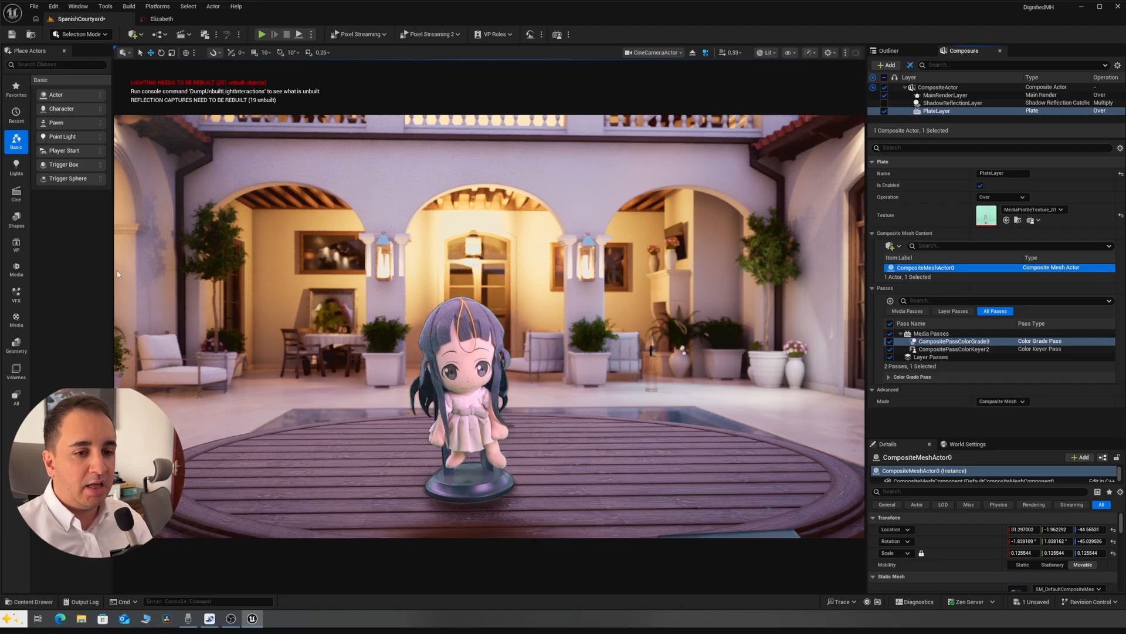
- Save all modified project content, including the SpanishCourtyard map, and hide the content browser
click(29, 601)
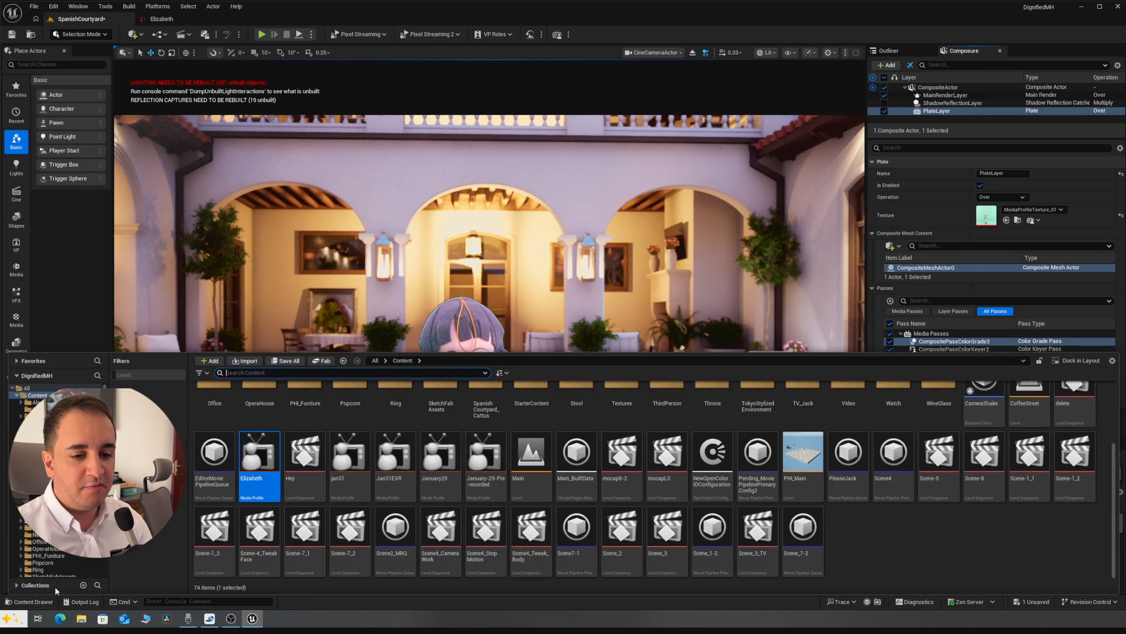
click(285, 361)
click(676, 408)
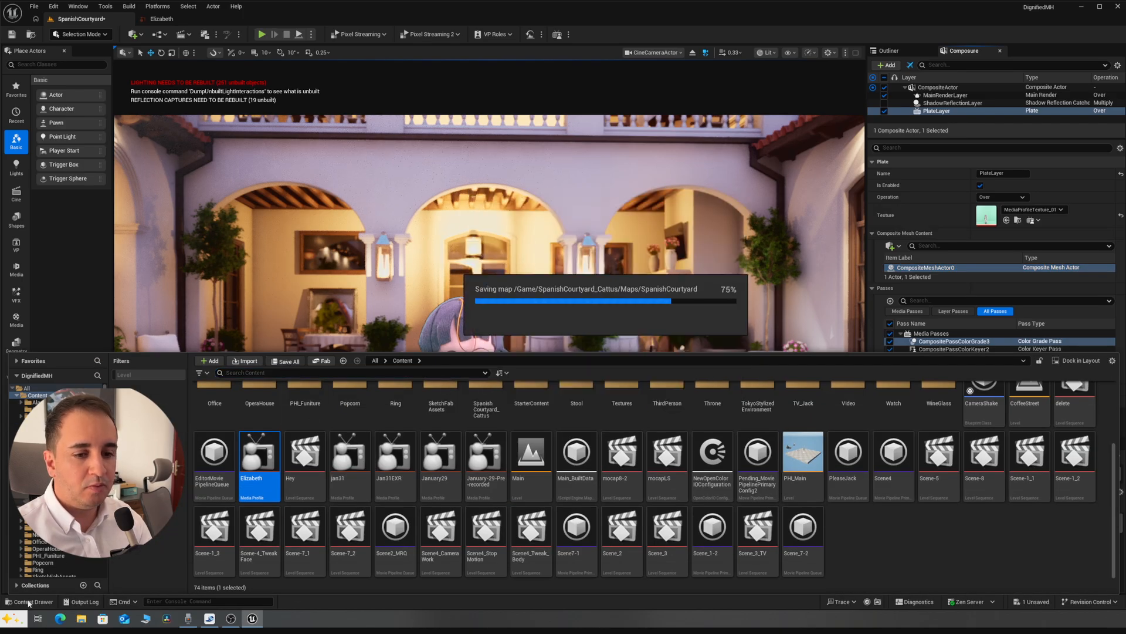
key(ctrl+s)
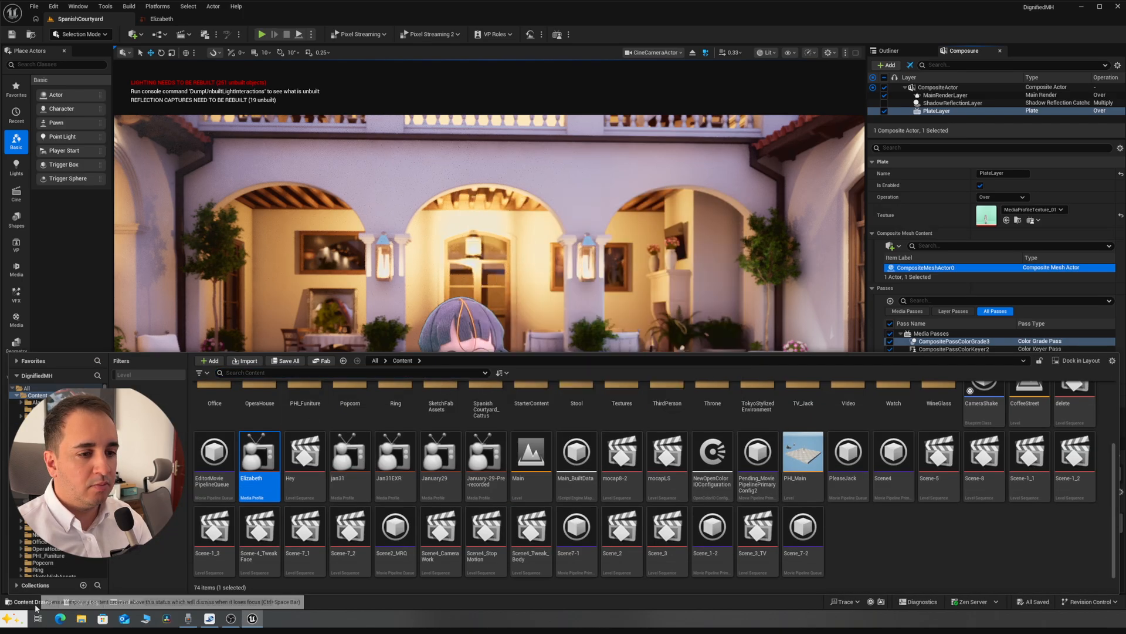
click(34, 602)
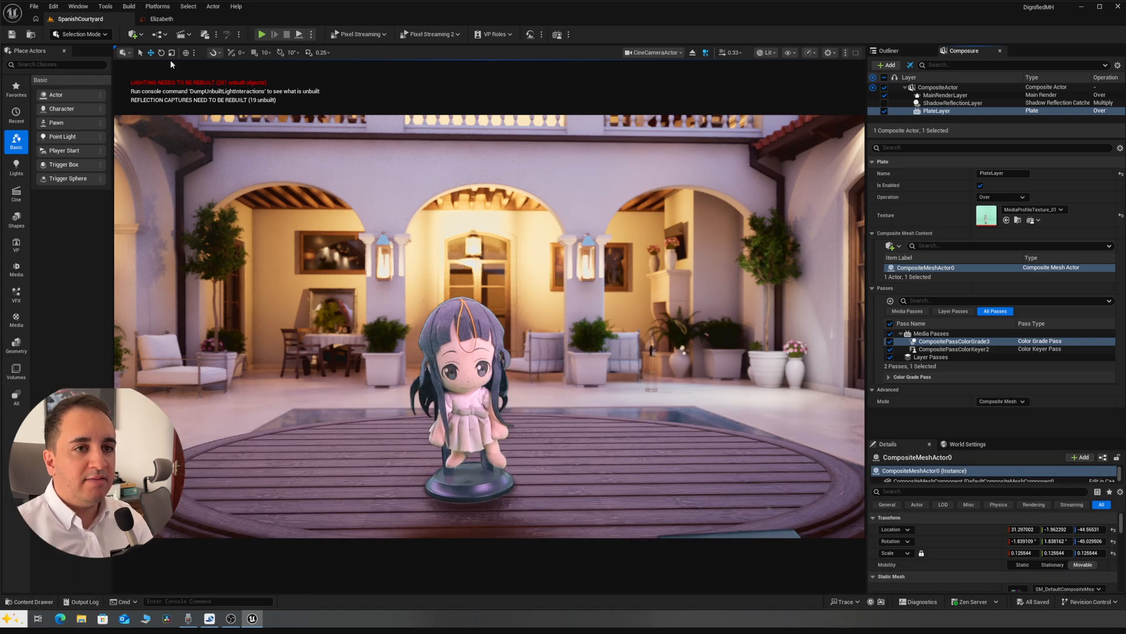
- Open the Timed Data Monitor, examine its genlock, timecode and Blackmagic timing data, and move its window clear of the figure
click(78, 6)
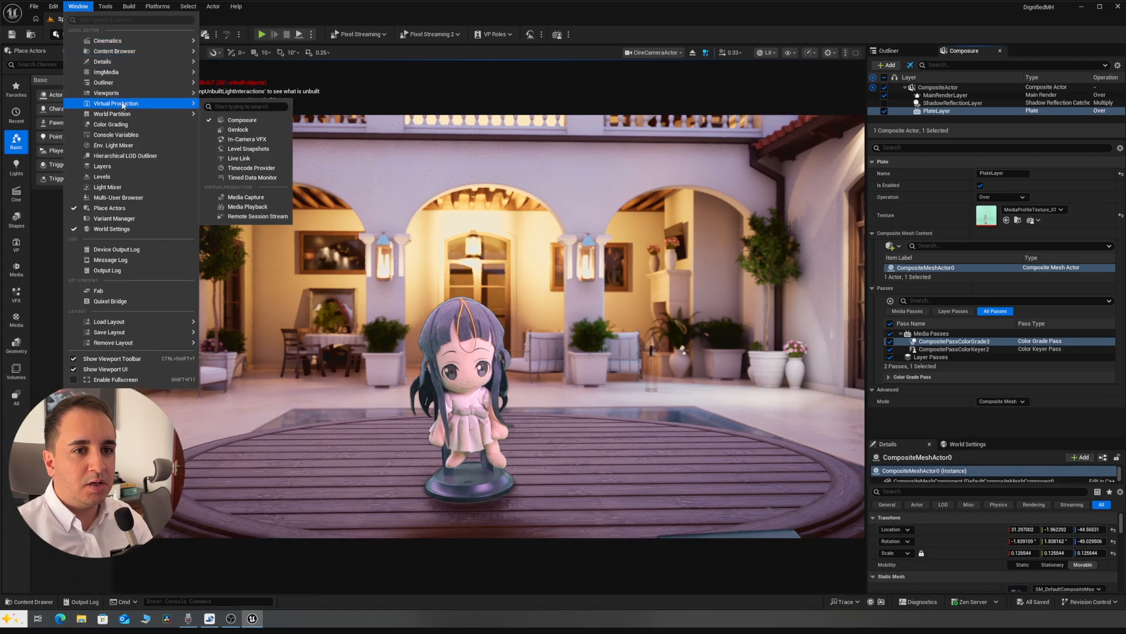
mouse_move(141, 107)
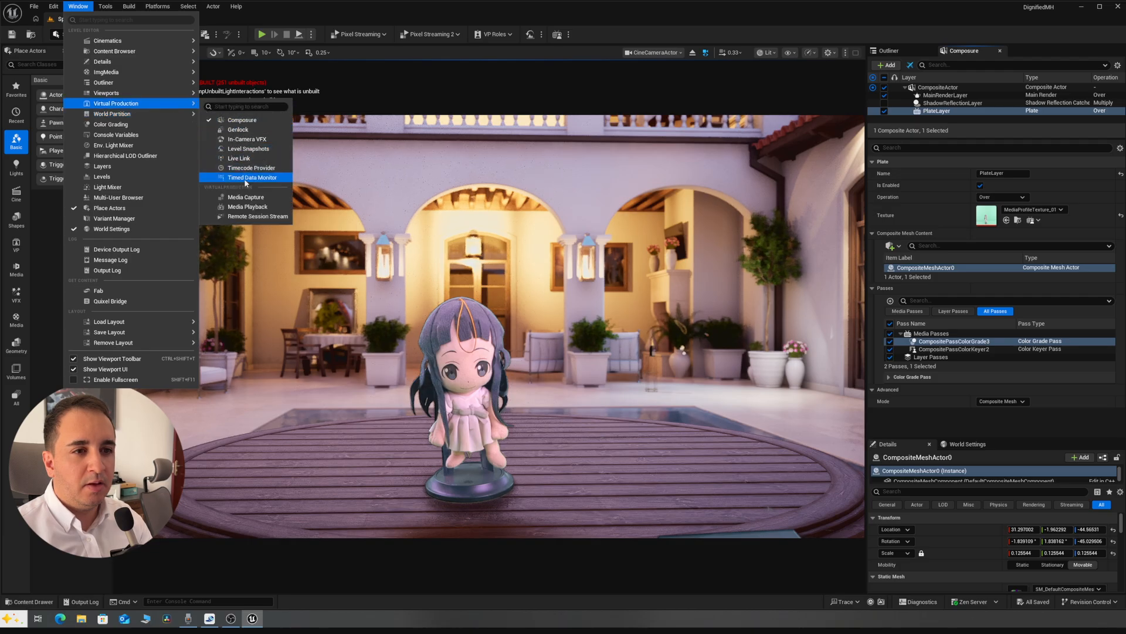
click(244, 177)
drag(639, 214, 622, 225)
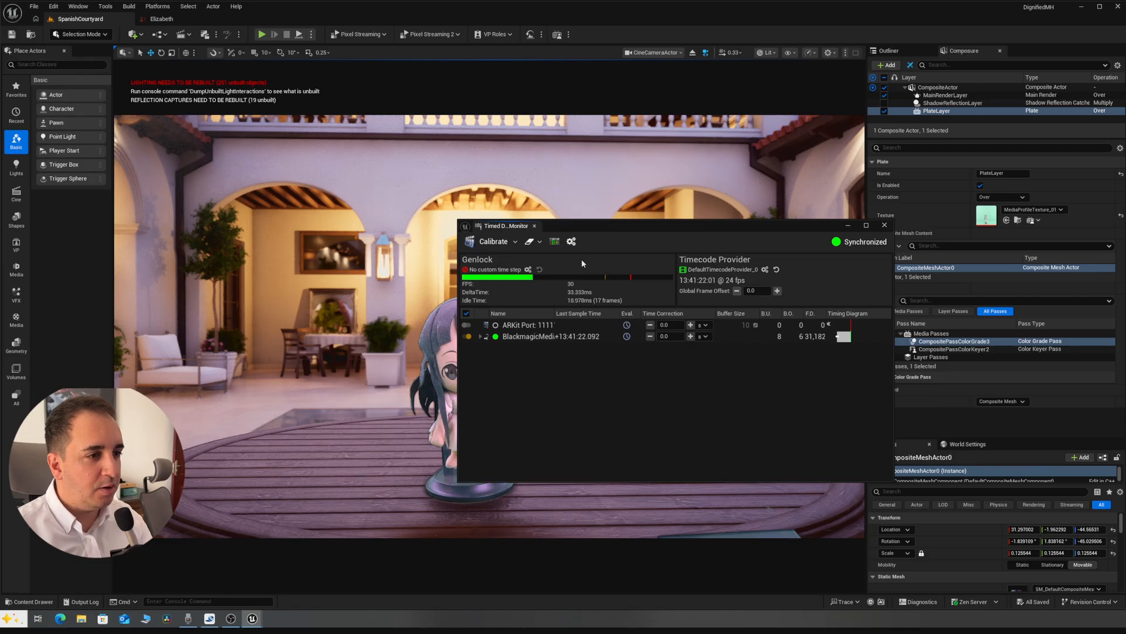
drag(643, 228, 623, 227)
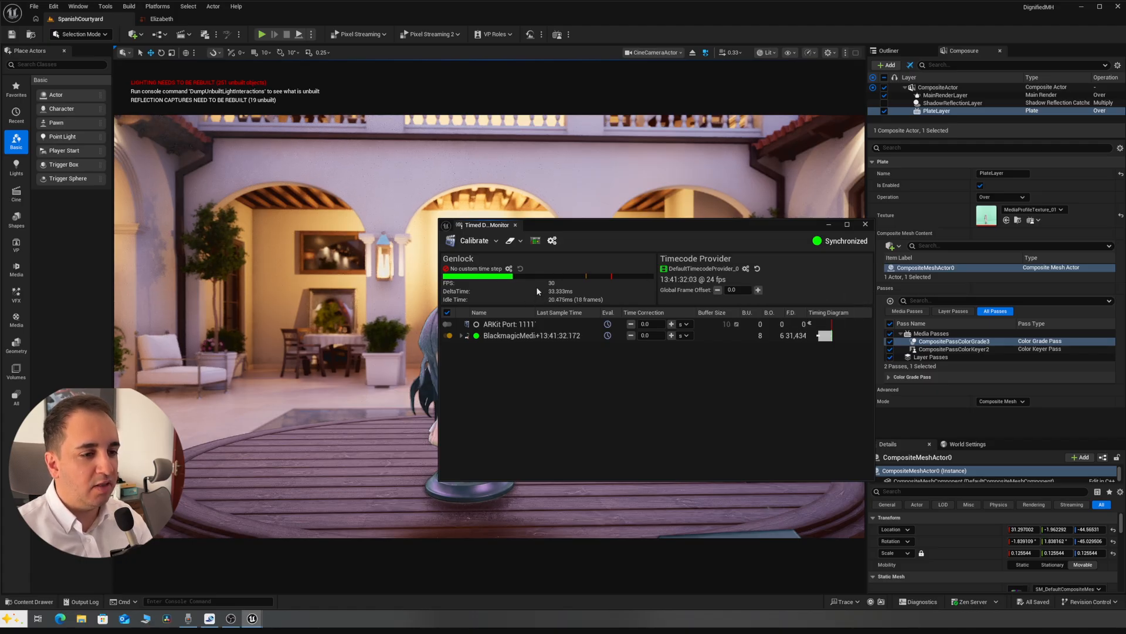
drag(576, 222, 778, 189)
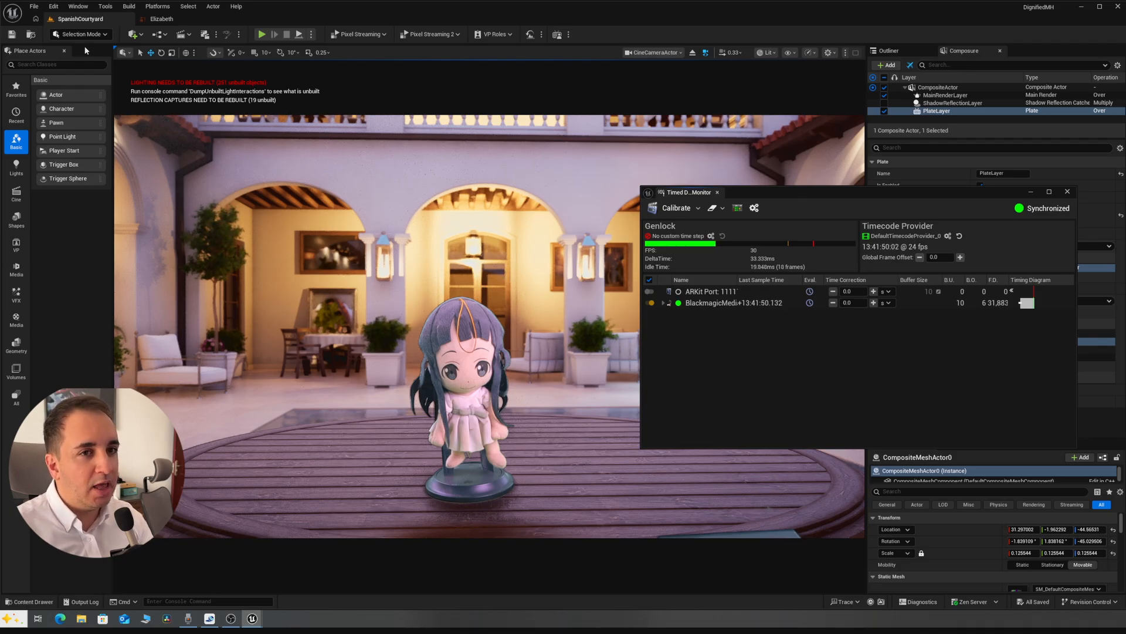
- Set the project's Fixed Frame Rate to 24 in the General Settings and close the project settings
click(54, 7)
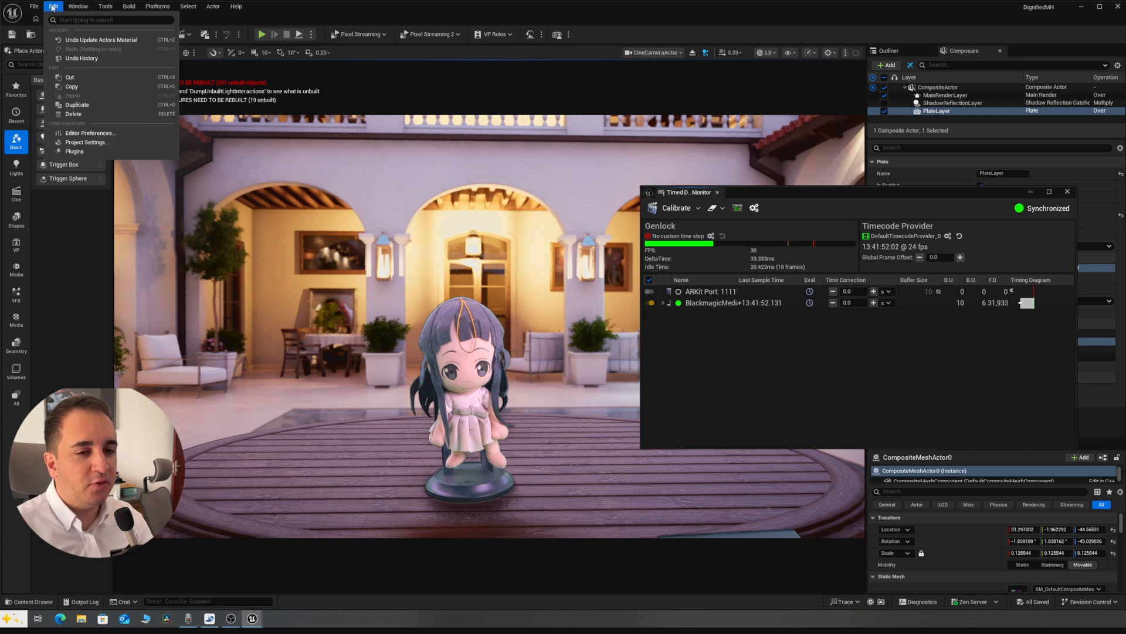
click(85, 144)
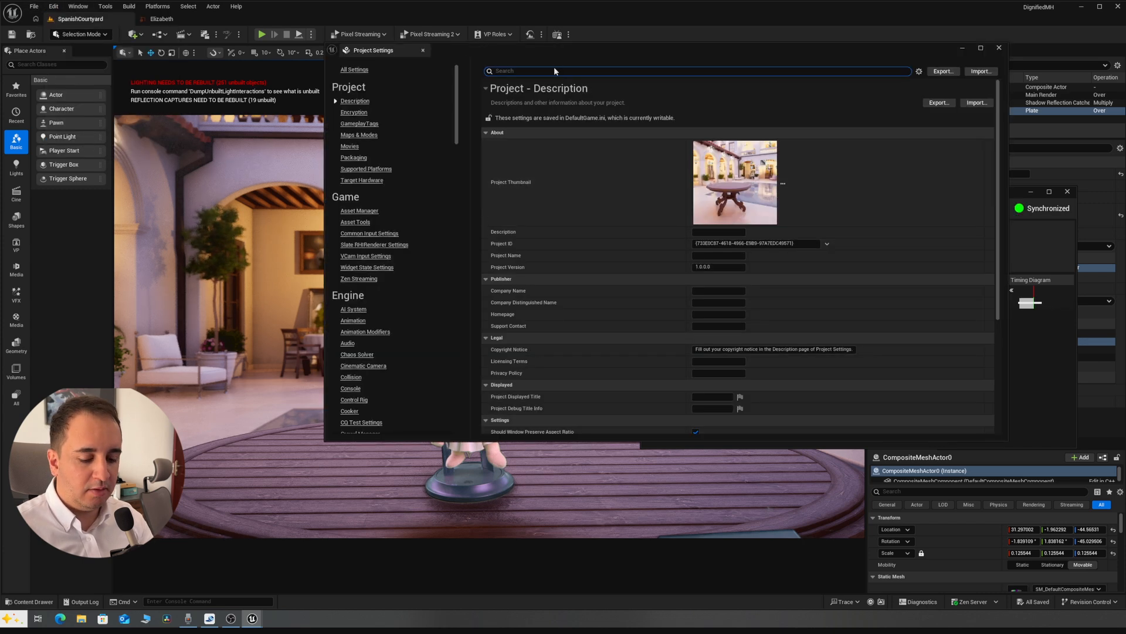
text(frame)
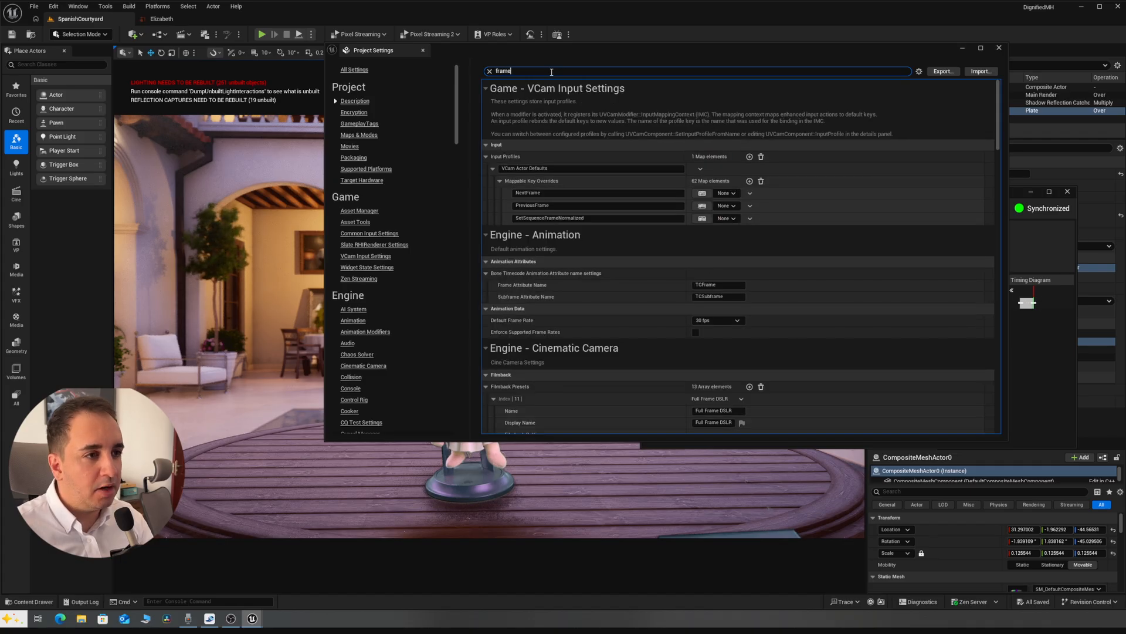
scroll(594, 279, down, 6)
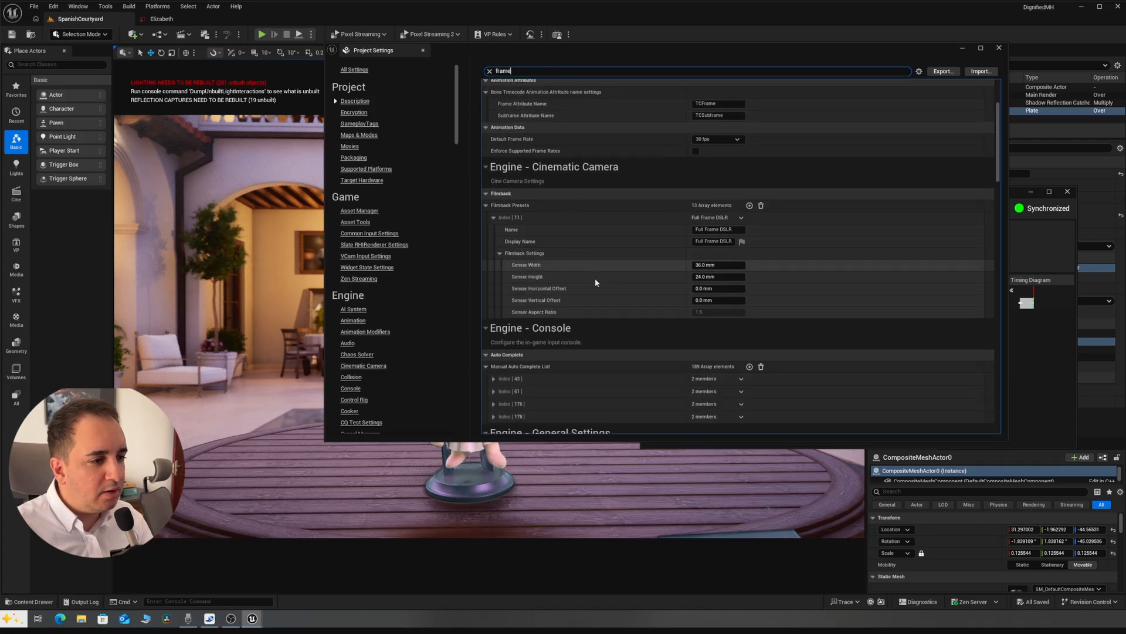
scroll(595, 278, down, 2)
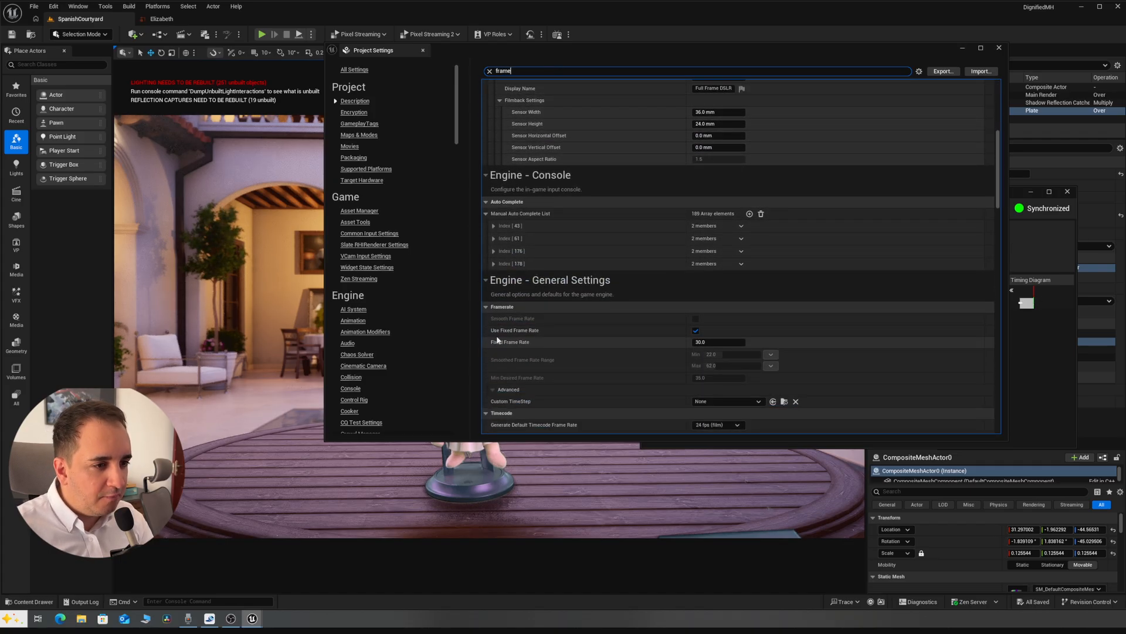
click(709, 343)
text(2)
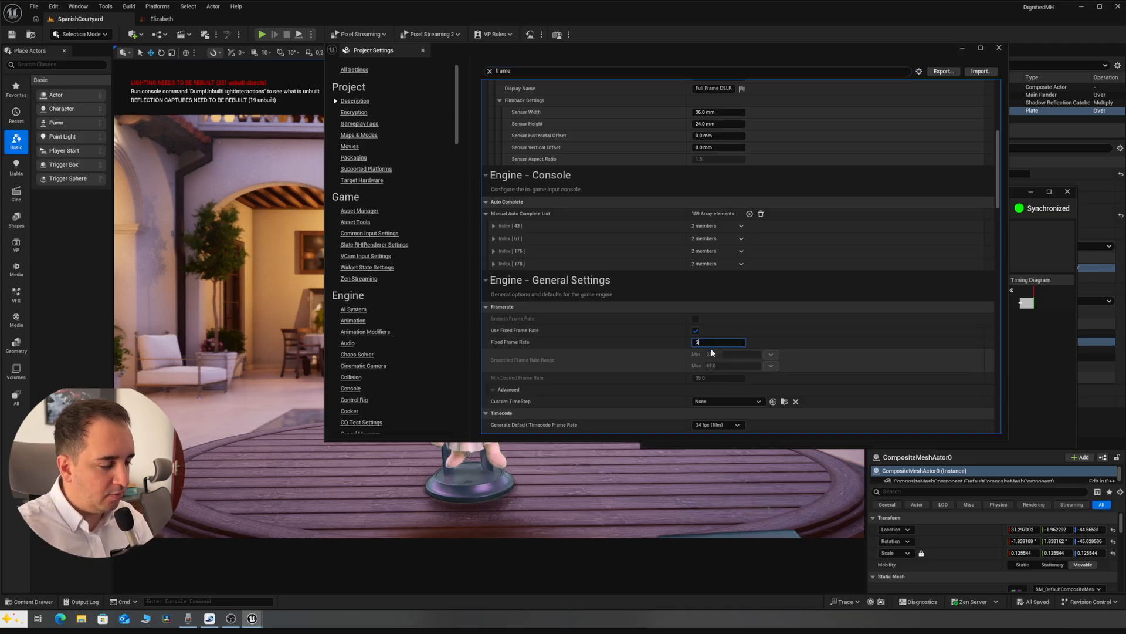
text(4)
key(Return)
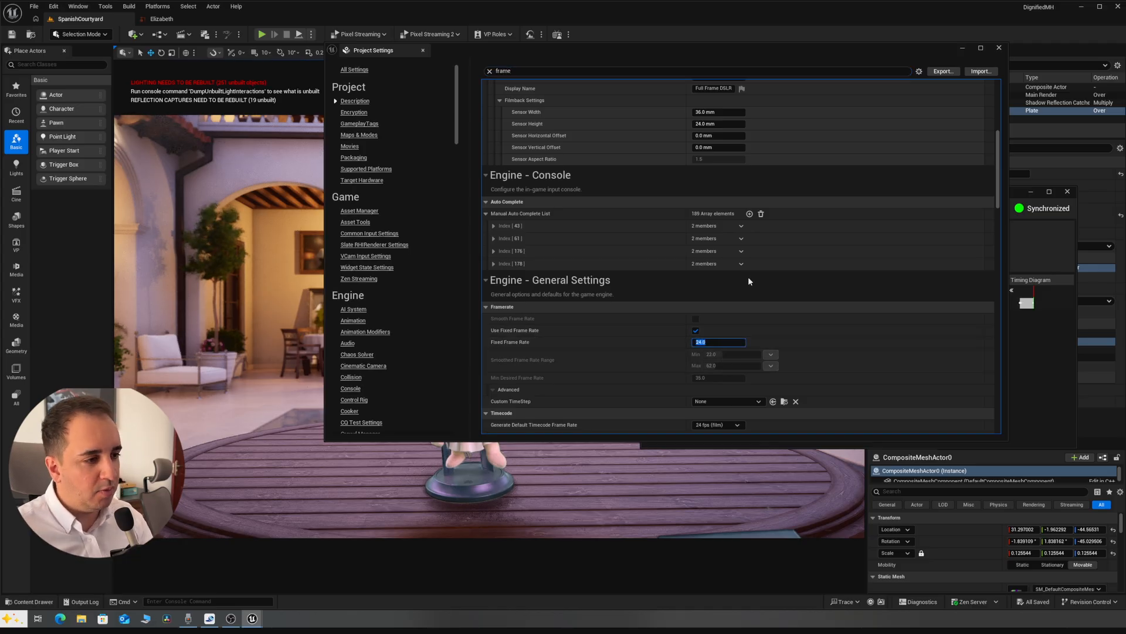
click(999, 48)
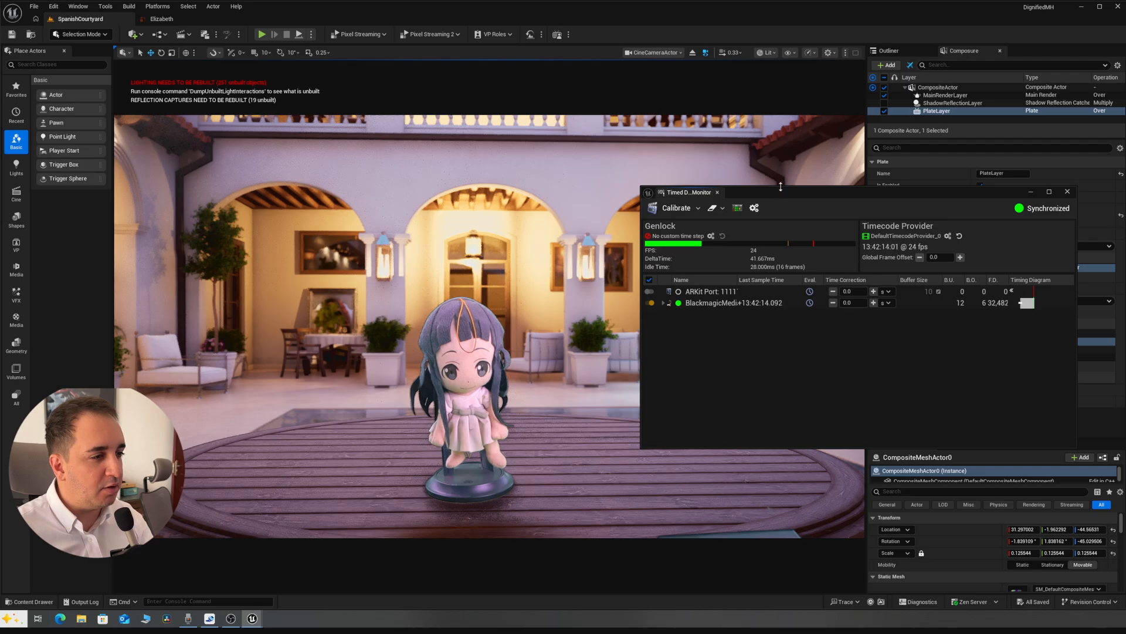
- Display the FPS statistic in the viewport and move the Timed Data Monitor window clear of it
drag(777, 189, 716, 186)
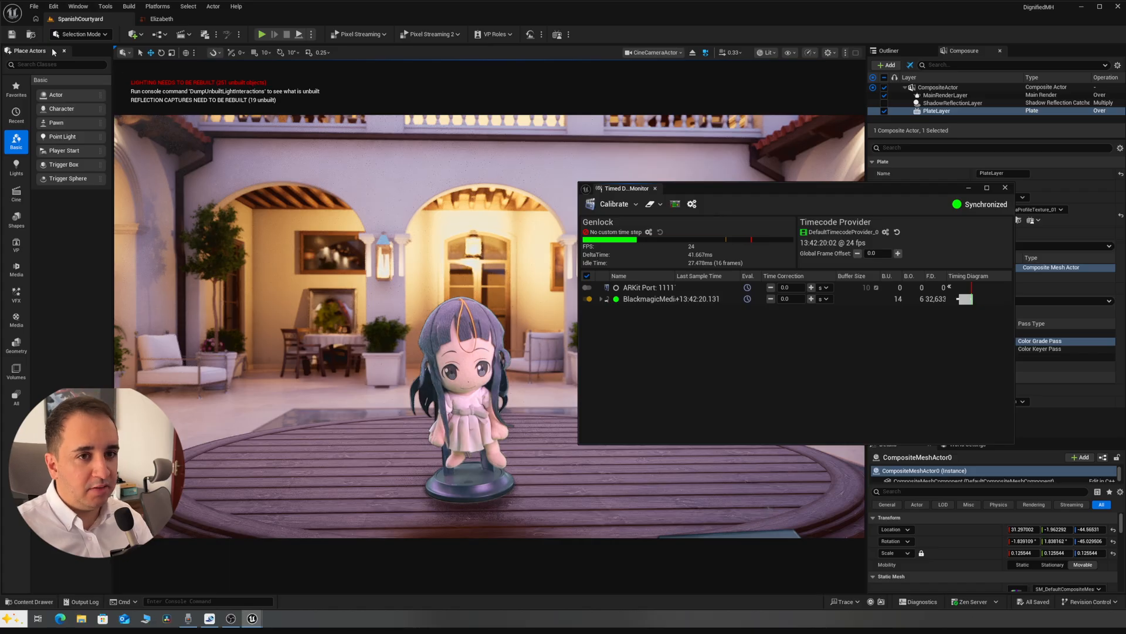
click(793, 52)
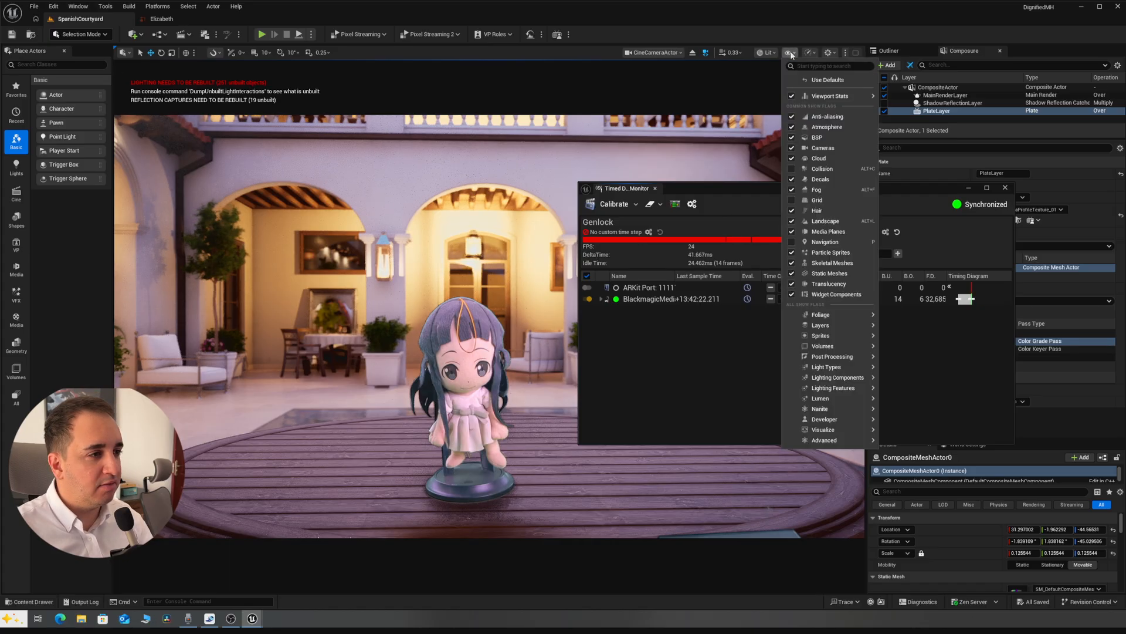
mouse_move(829, 96)
click(889, 133)
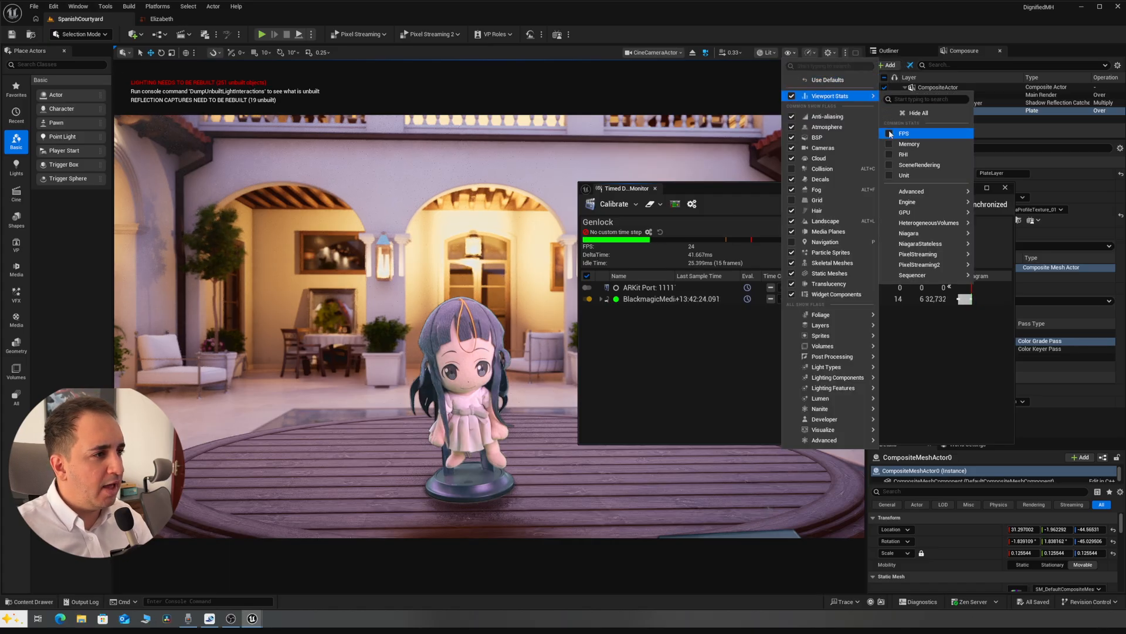
click(827, 170)
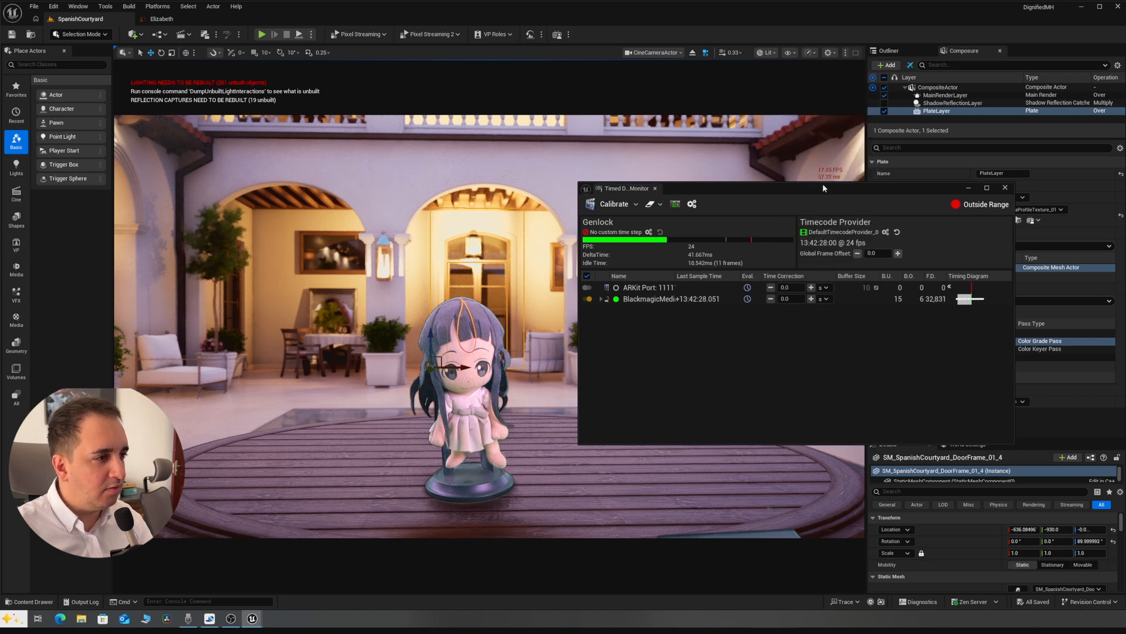
drag(822, 188, 661, 238)
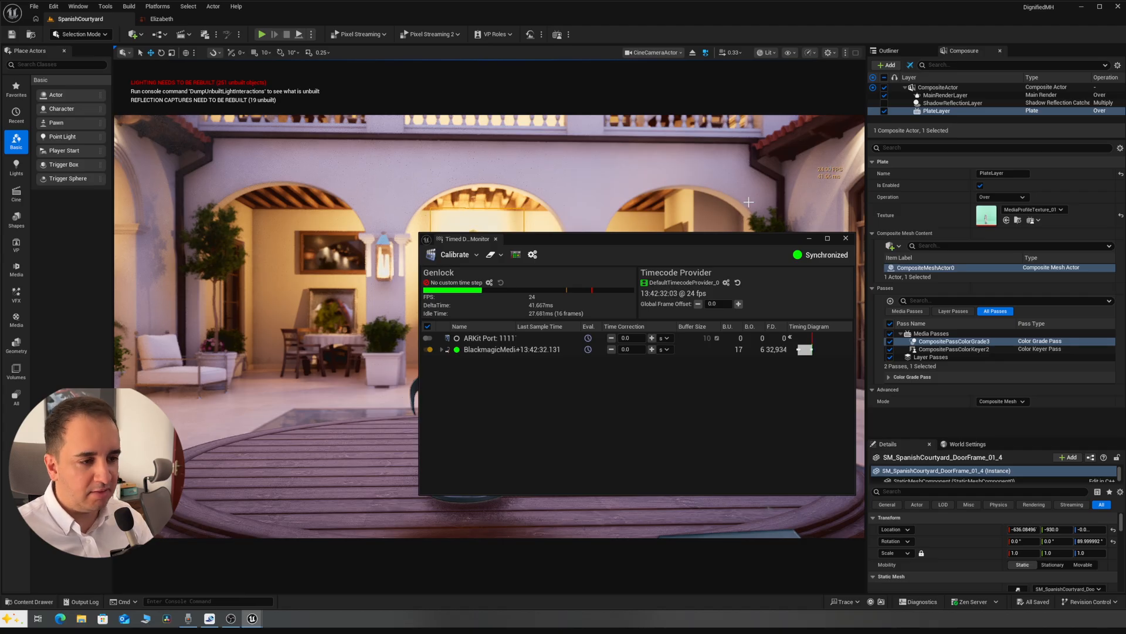
- Examine the Timed Data Monitor's genlock and timecode data, and close the monitor to reveal the scene
mouse_move(689, 294)
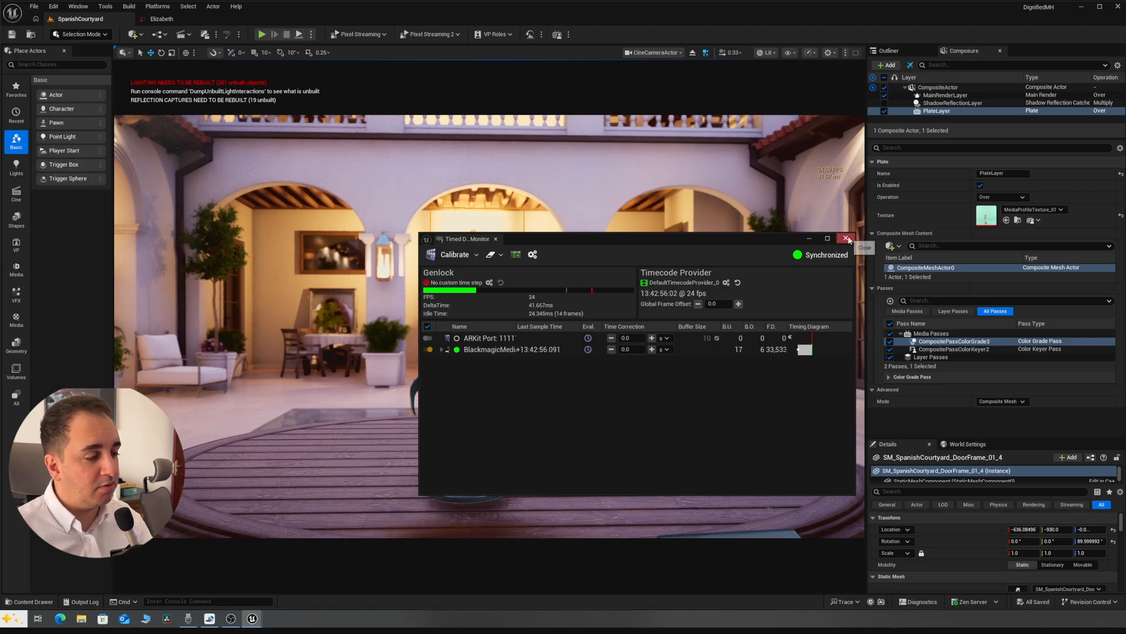
click(845, 240)
click(679, 302)
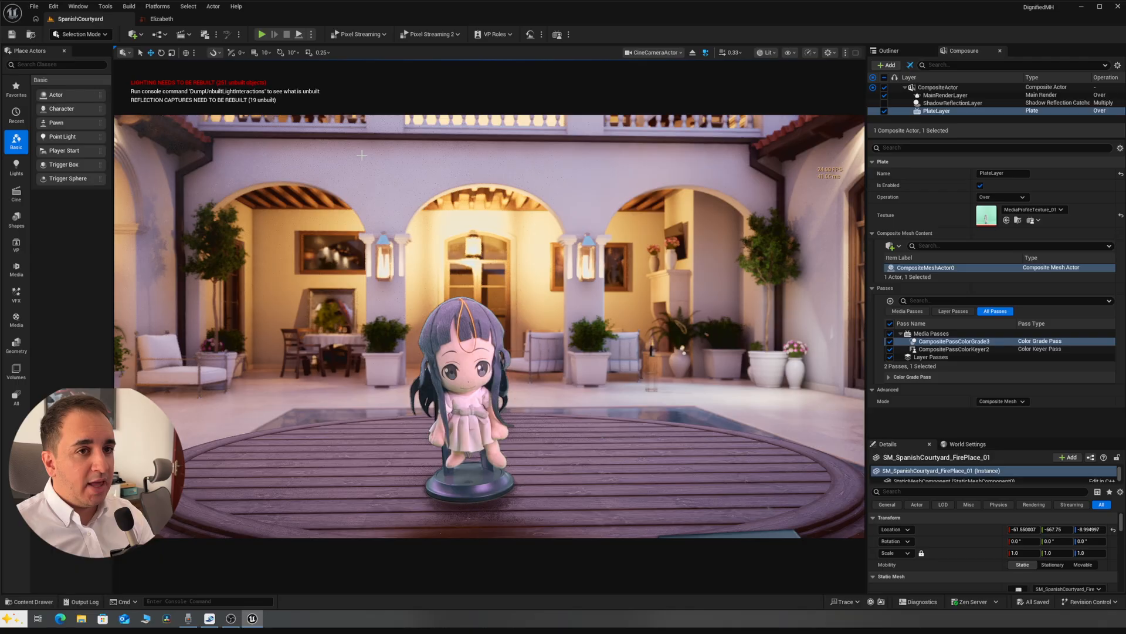
- Switch to the Elizabeth media profile, check its Blackmagic source, and add a media output
click(170, 20)
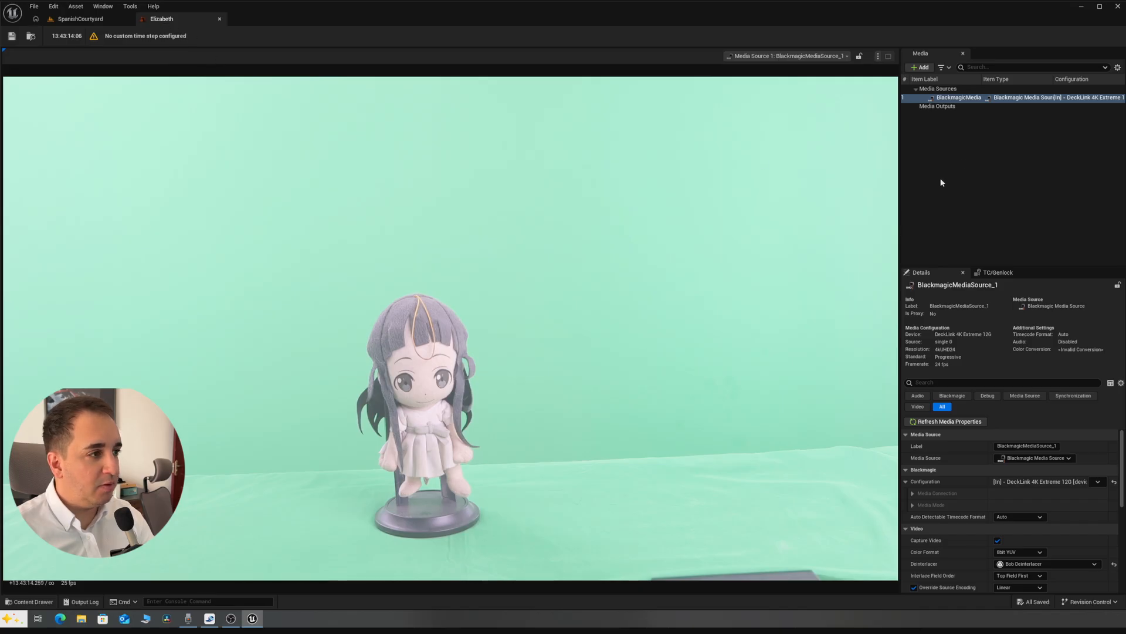
click(916, 90)
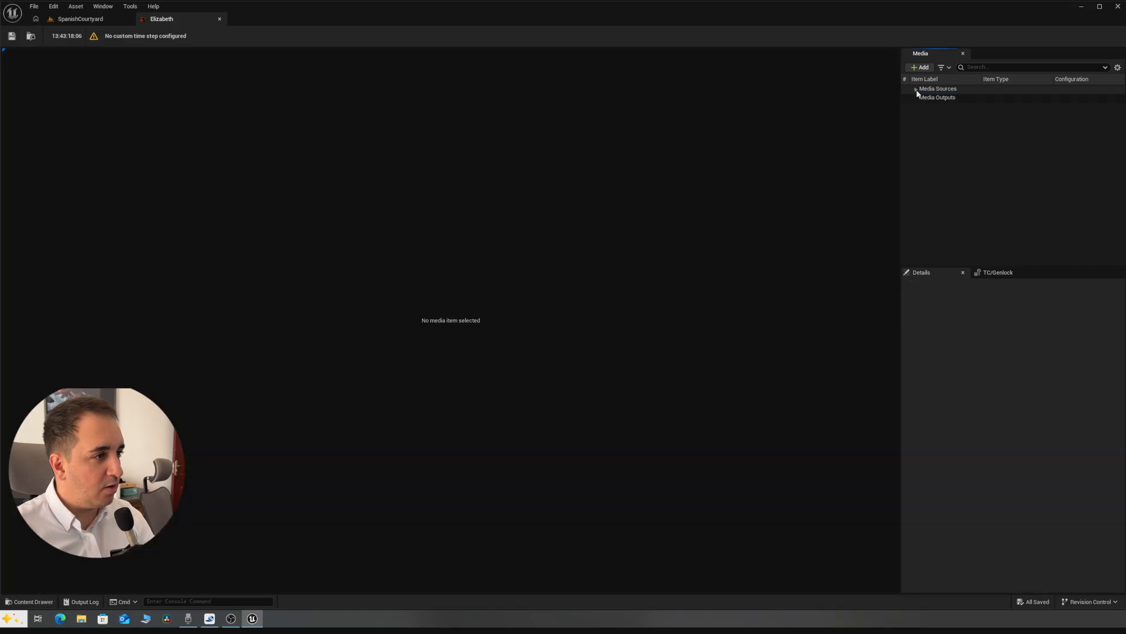
click(916, 89)
click(934, 96)
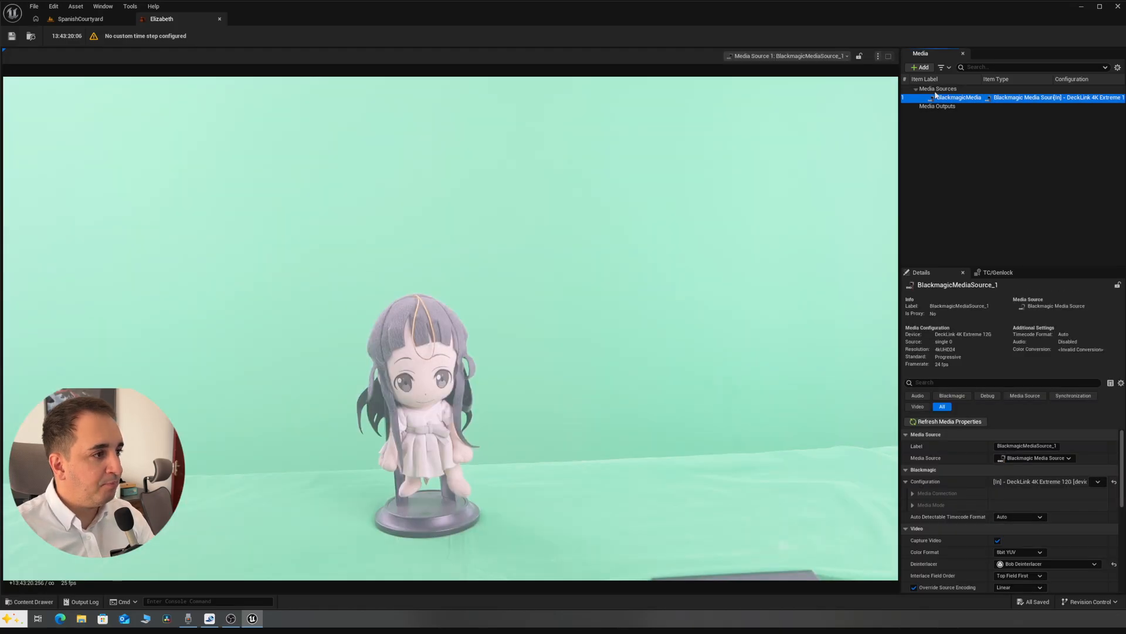
click(936, 108)
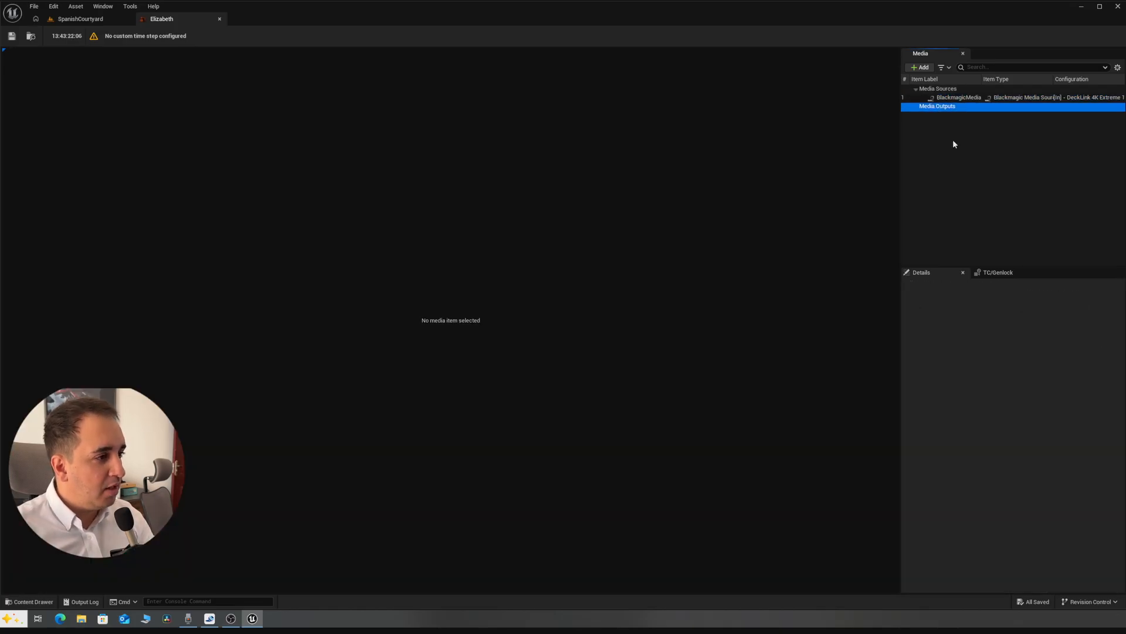
click(920, 67)
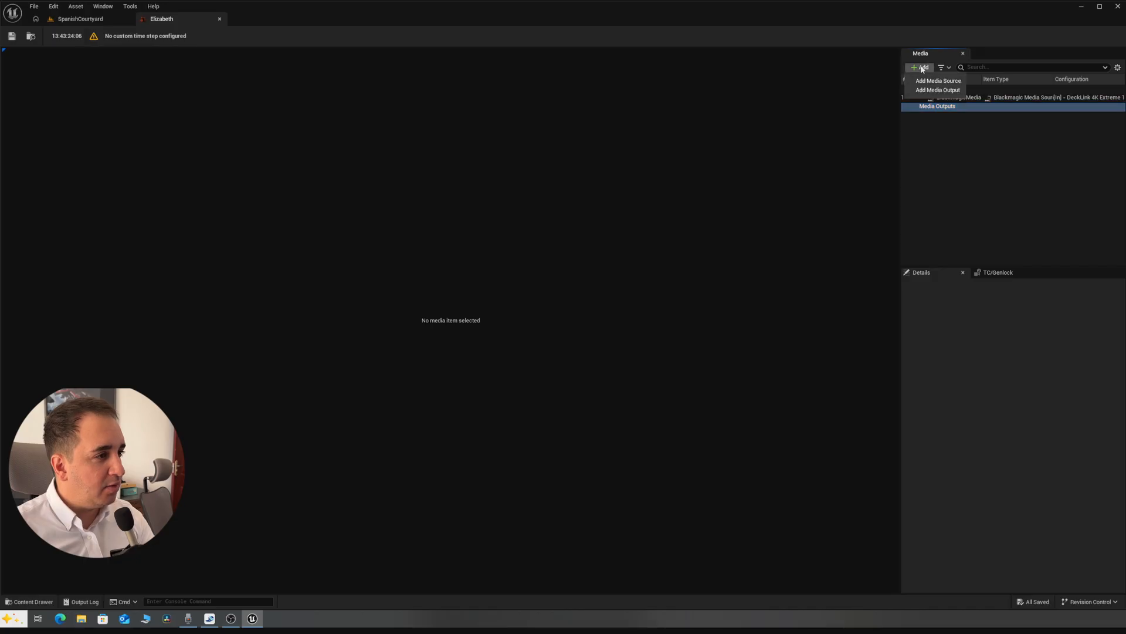
click(933, 92)
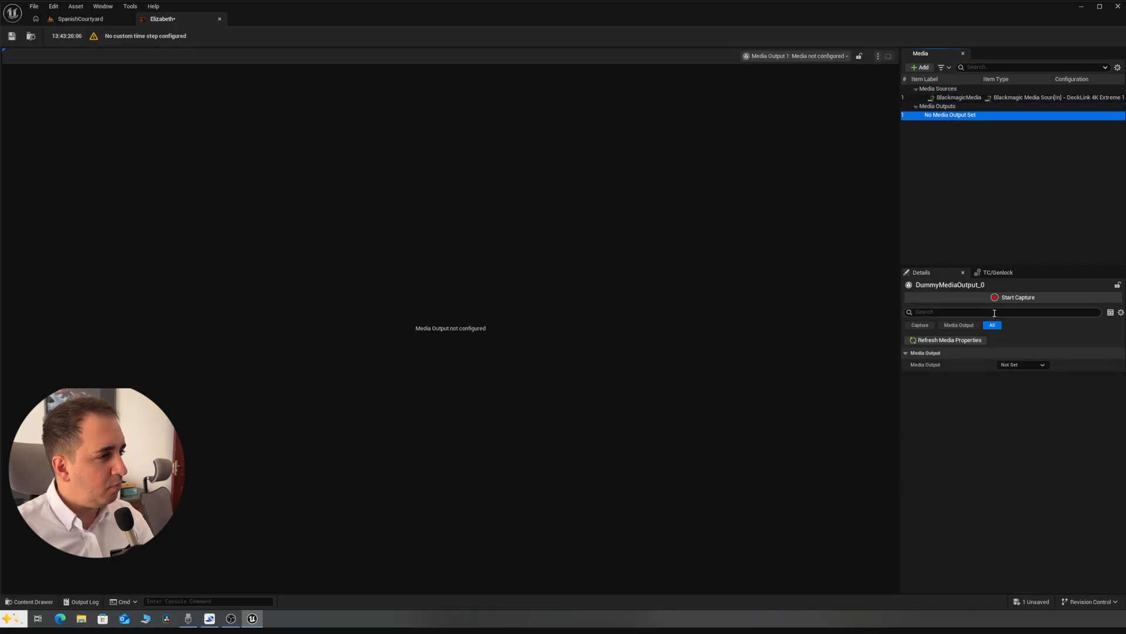
- Set the new media output's type to File Media Output and refresh its media properties
click(1018, 364)
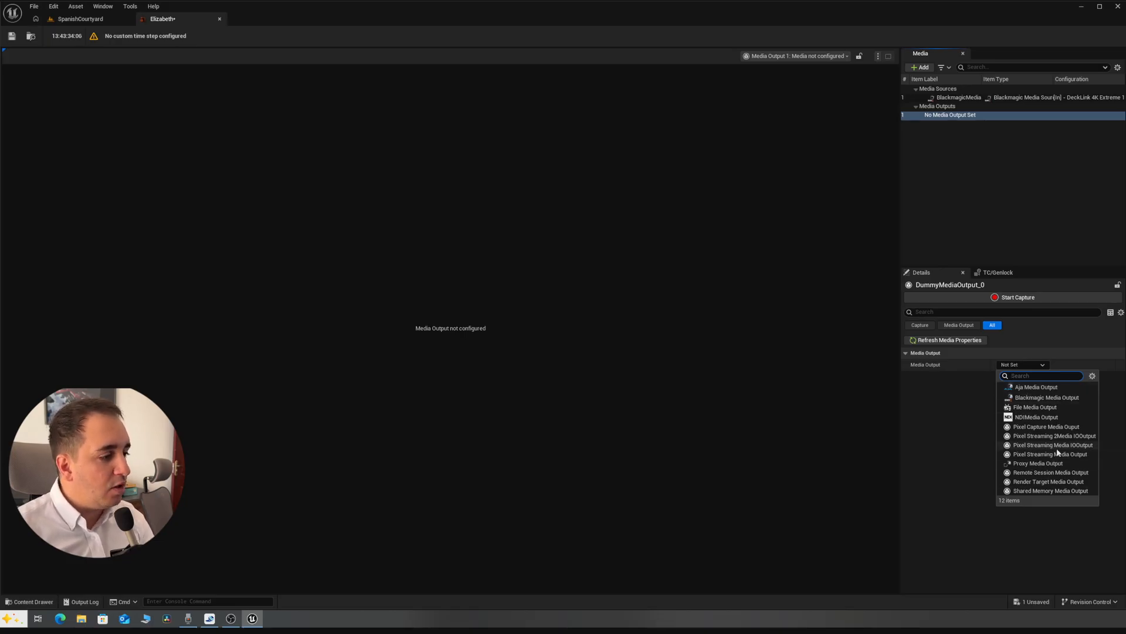
click(1034, 407)
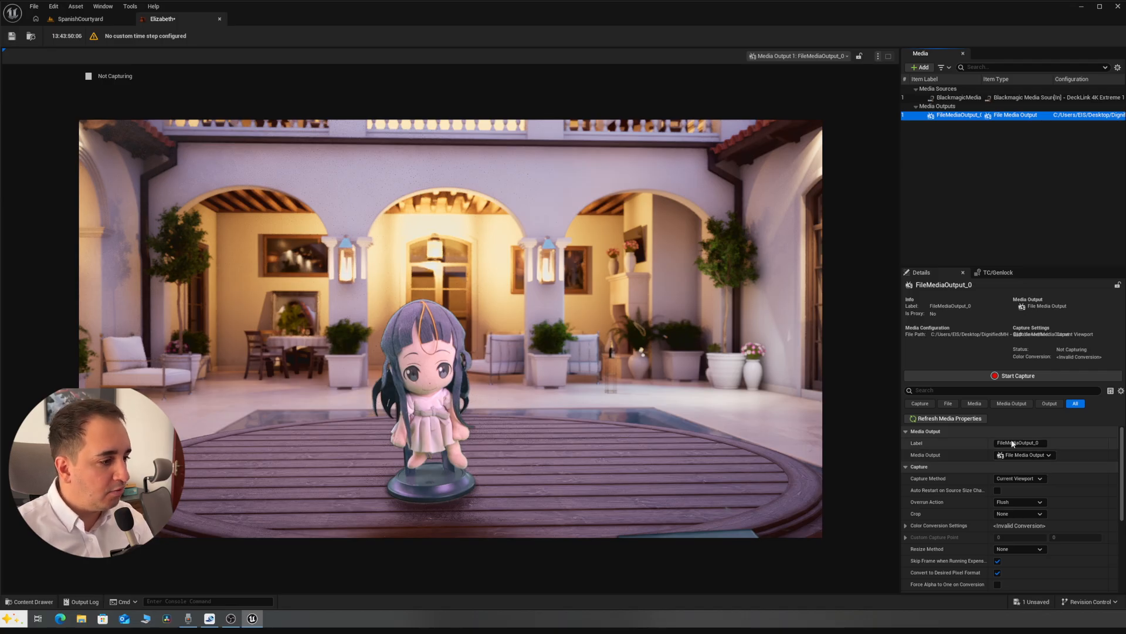
click(945, 420)
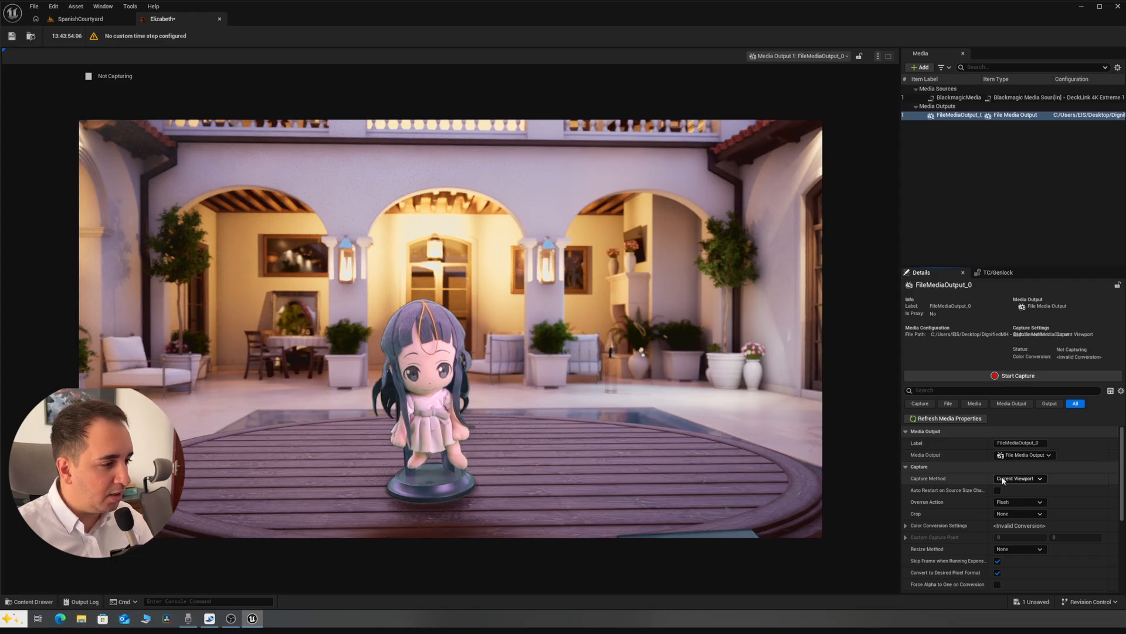
- Examine the file output's capture methods, color conversion settings, file path, media options and advanced output settings
click(1026, 480)
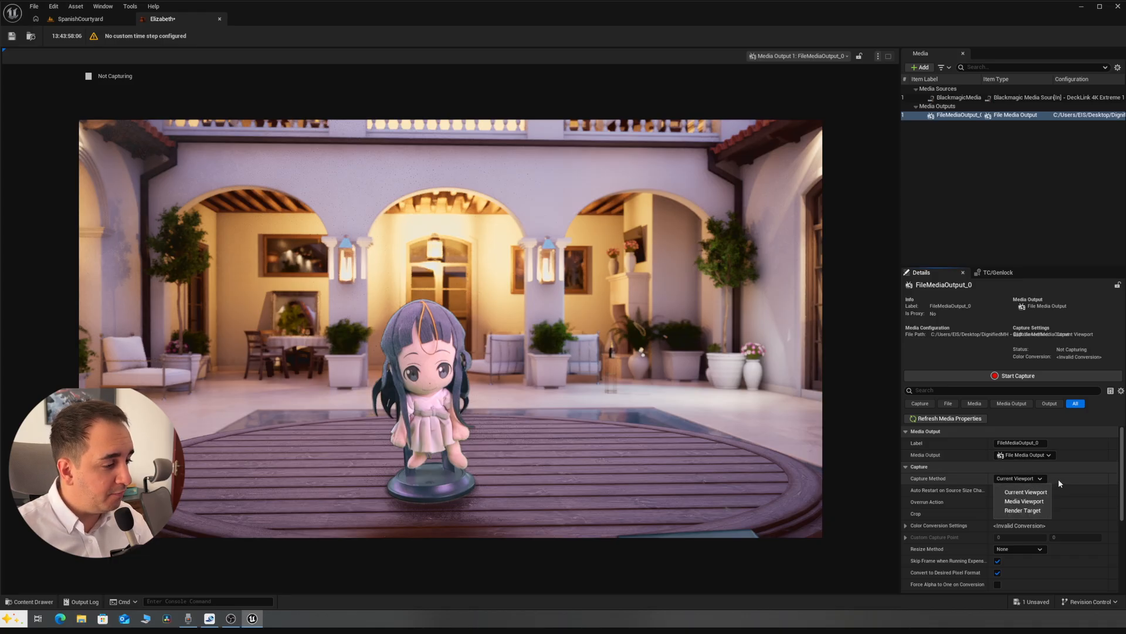
click(1036, 480)
click(1037, 480)
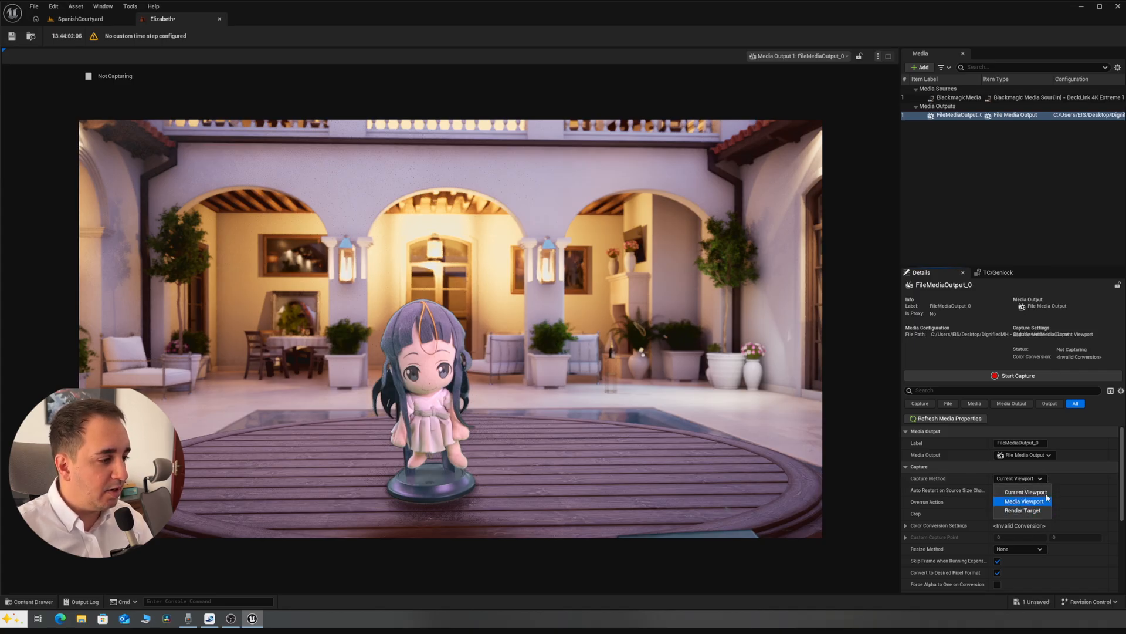
click(1065, 477)
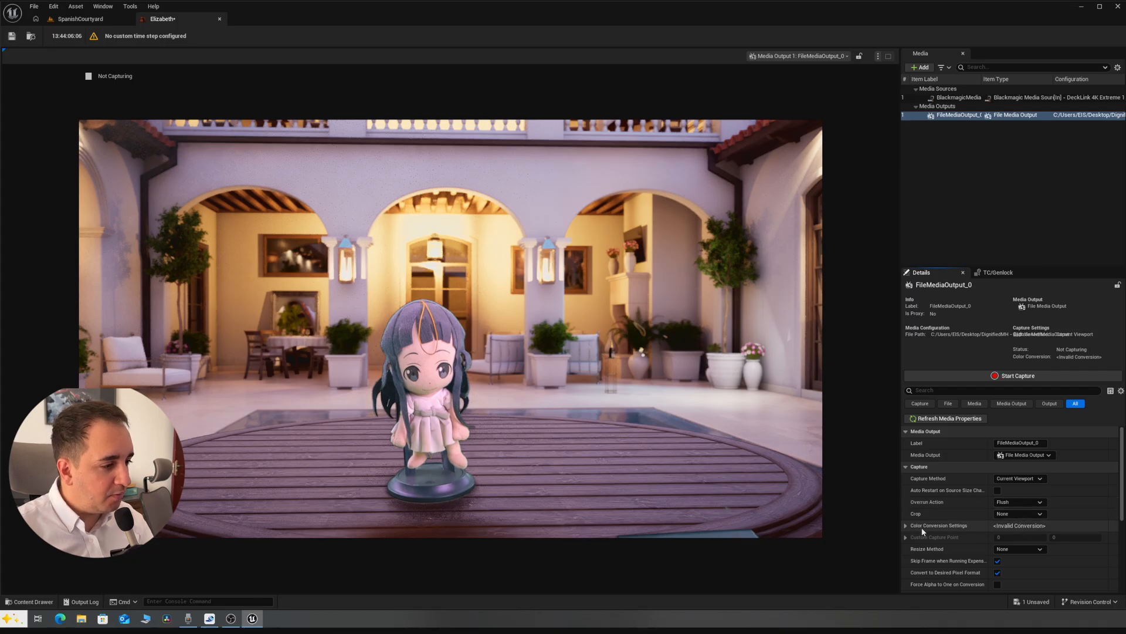
click(906, 526)
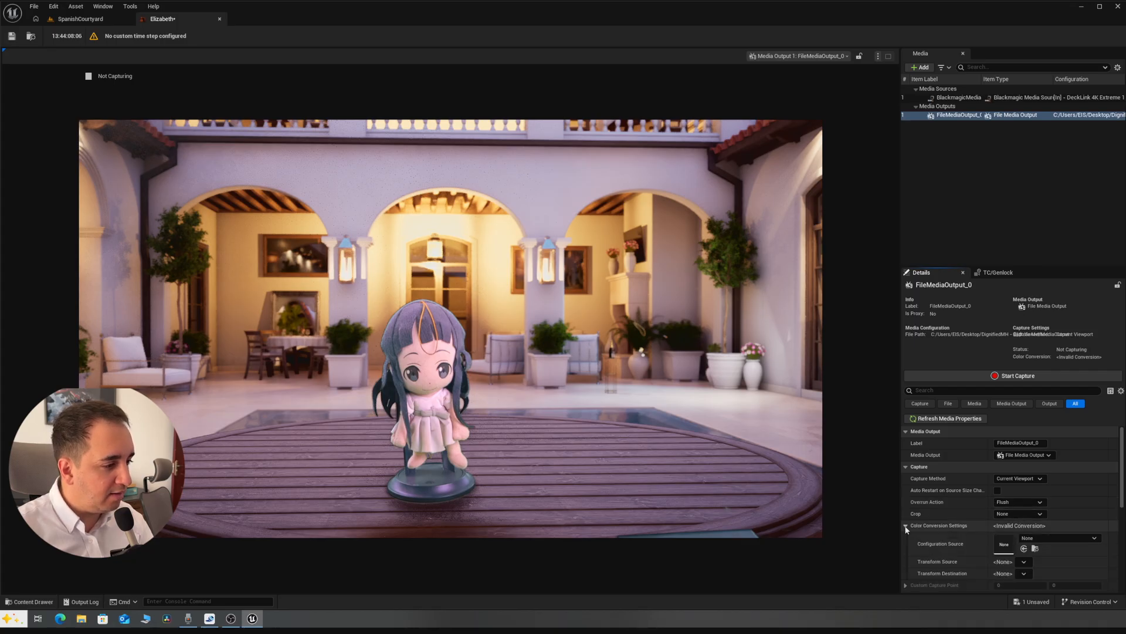
scroll(951, 528, down, 5)
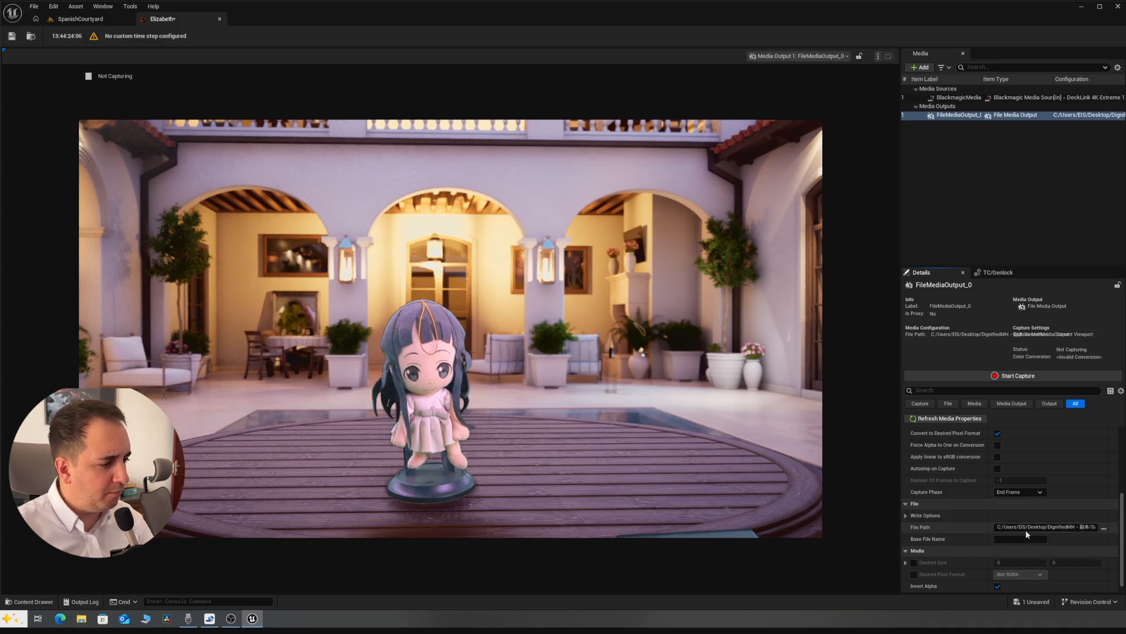
scroll(1018, 538, down, 1)
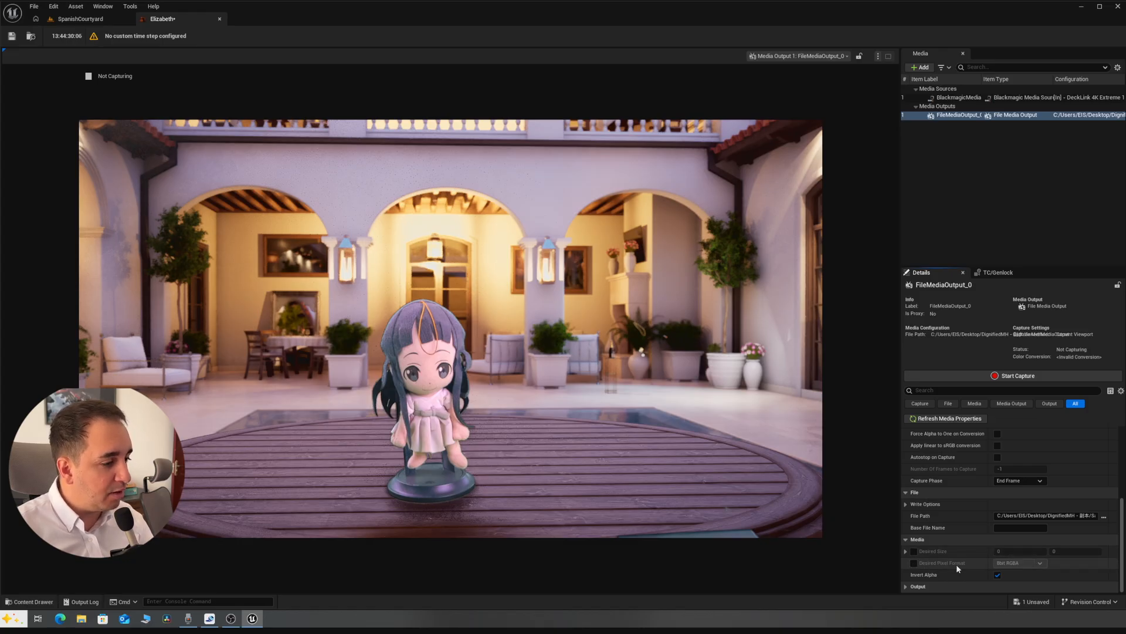
click(928, 586)
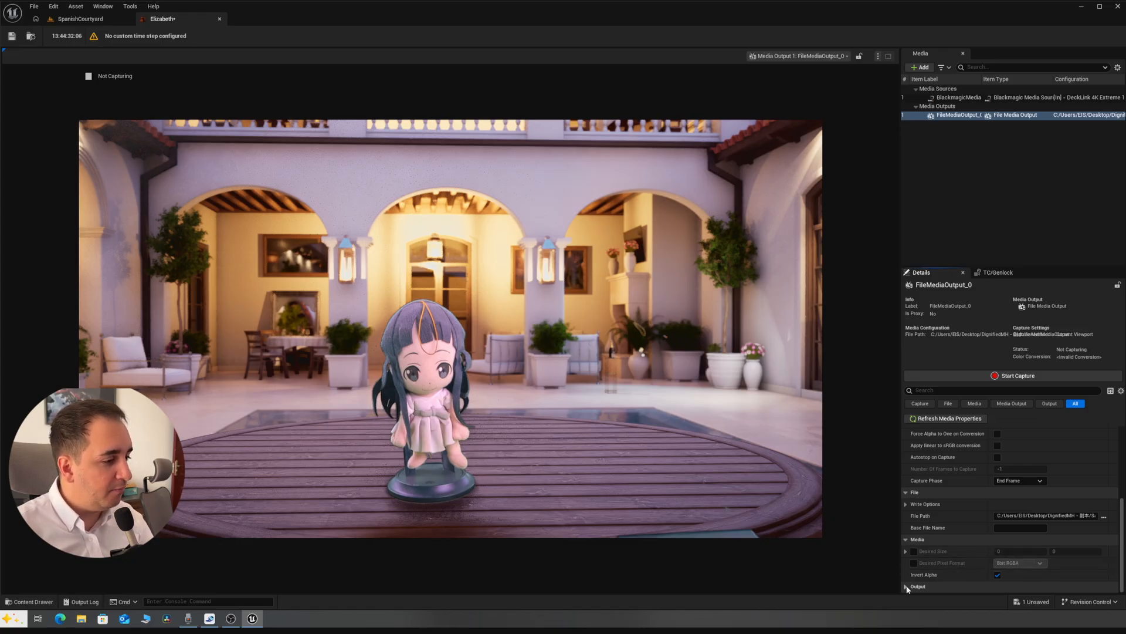
scroll(934, 554, down, 1)
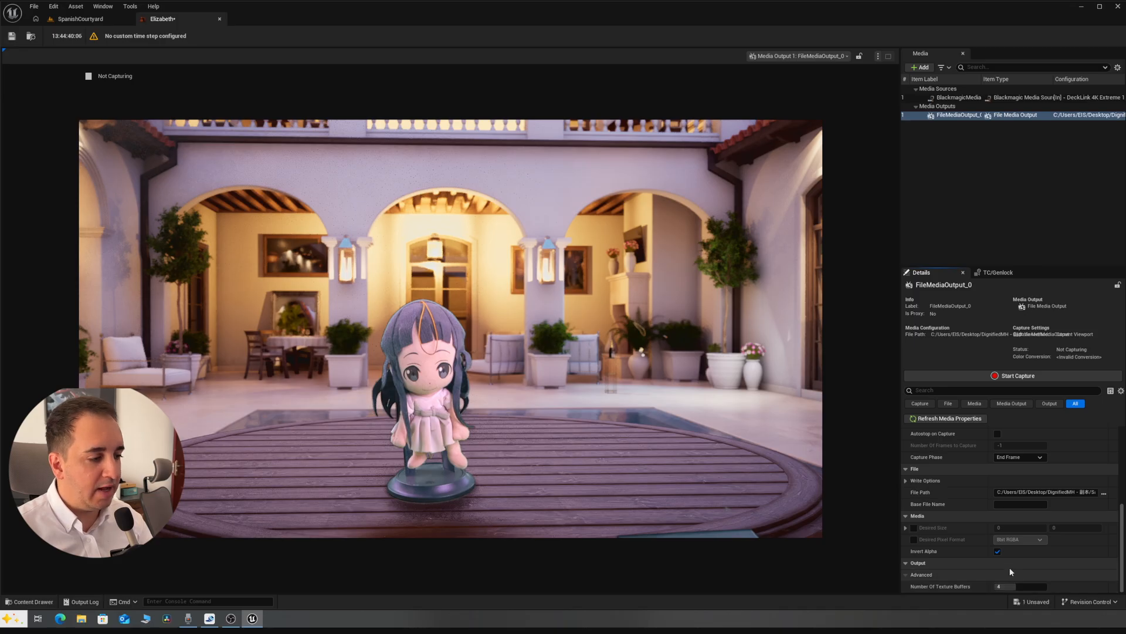
scroll(1008, 560, up, 6)
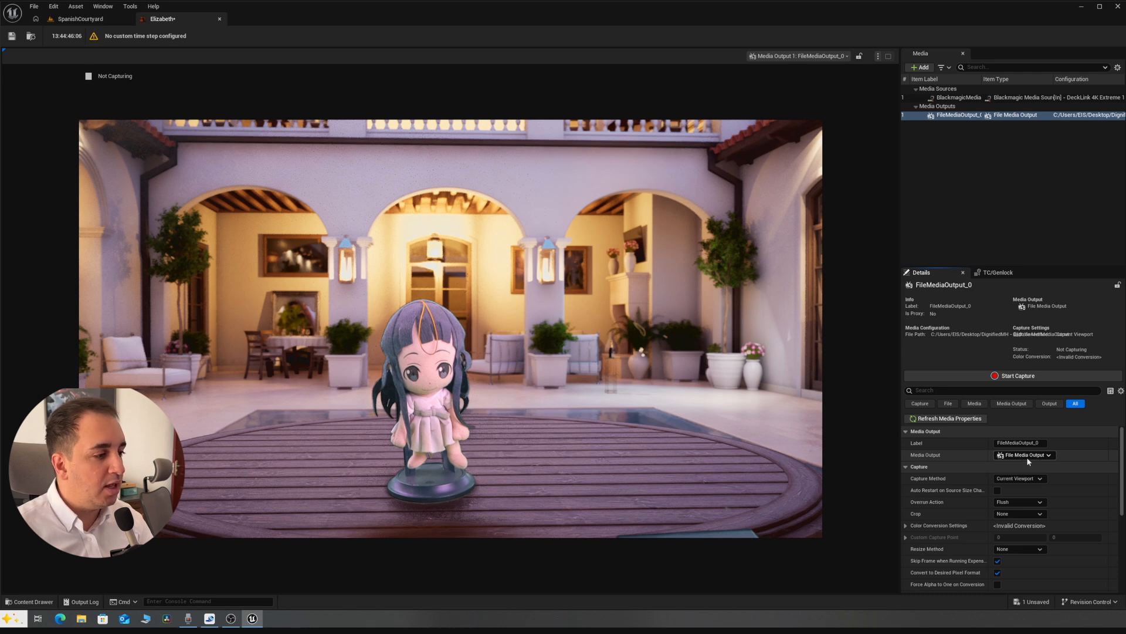
- Try Blackmagic Media Output as the media output's type, and set it to NDIMedia Output instead
click(1044, 456)
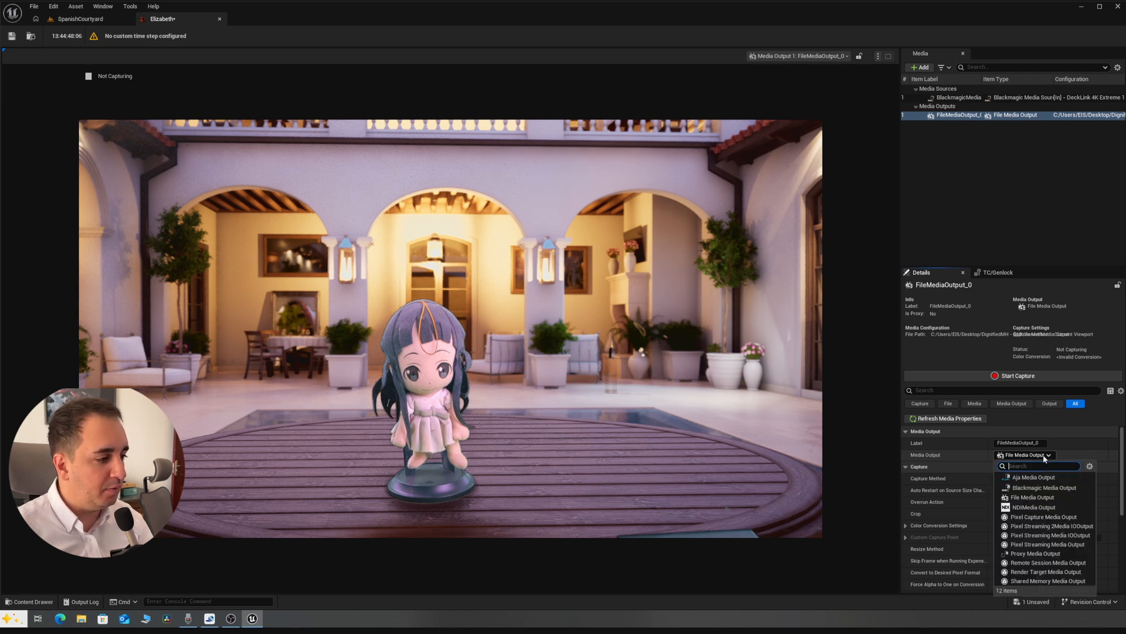
click(1033, 488)
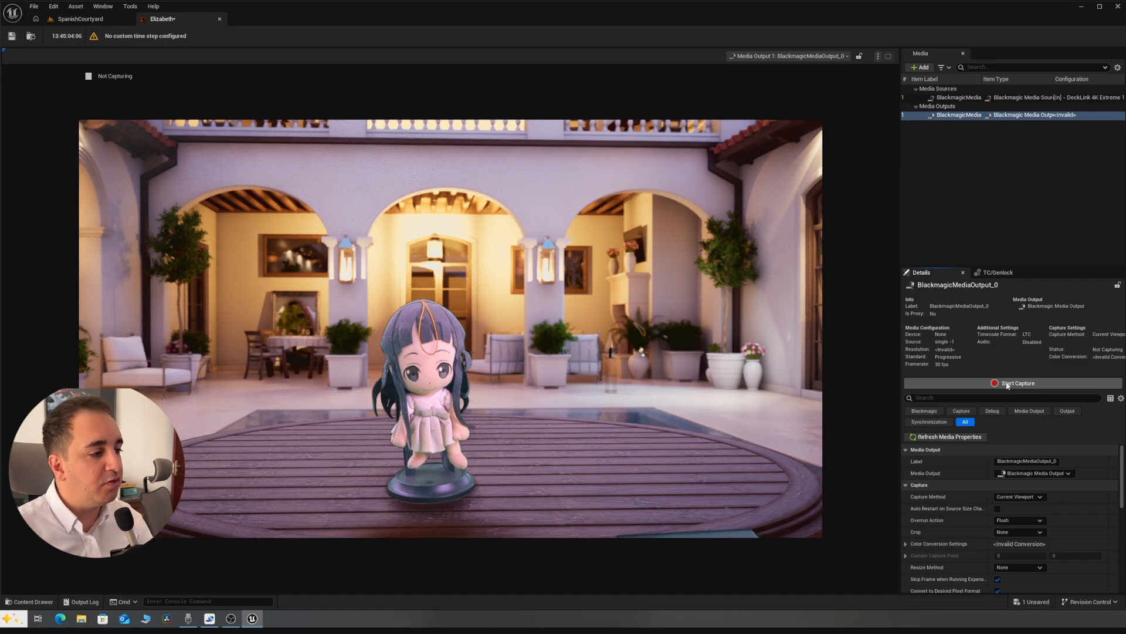
click(1022, 474)
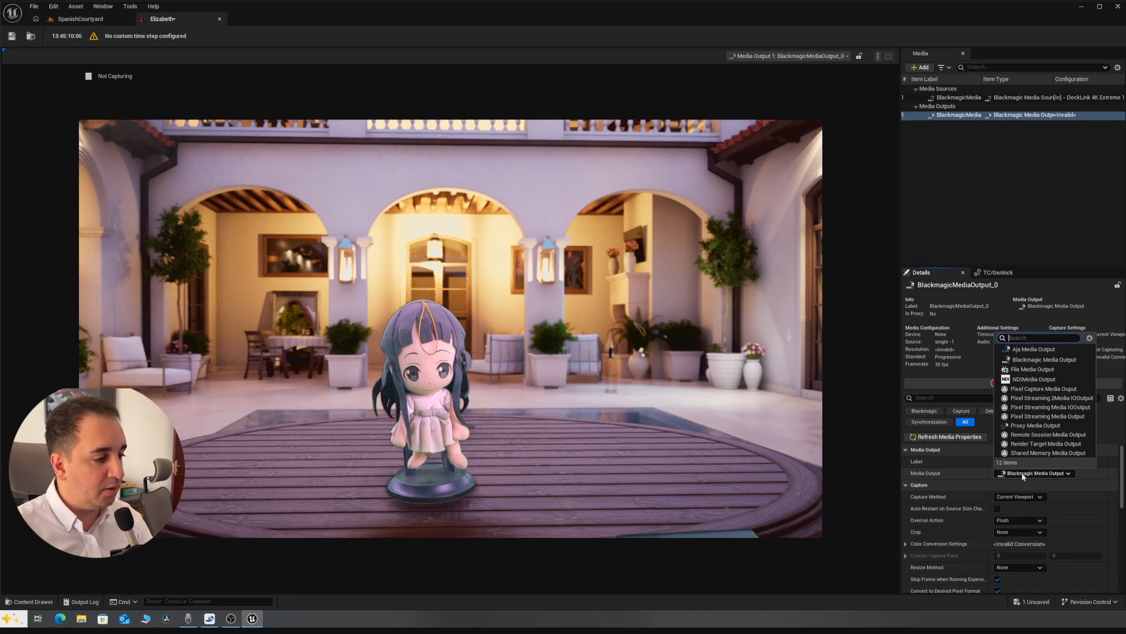
click(1032, 380)
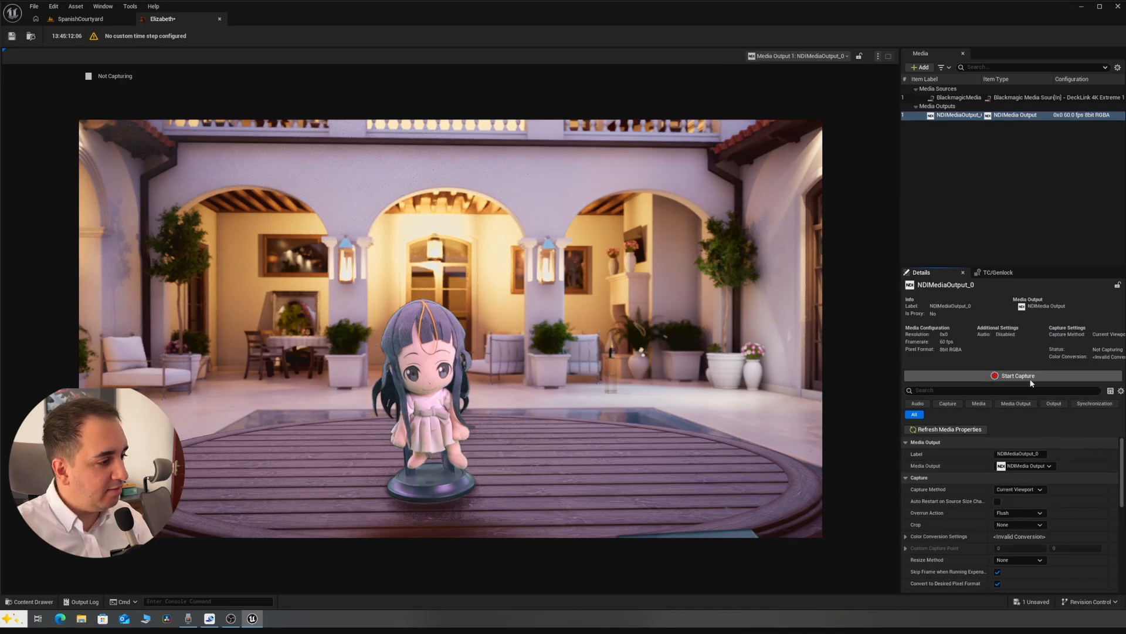